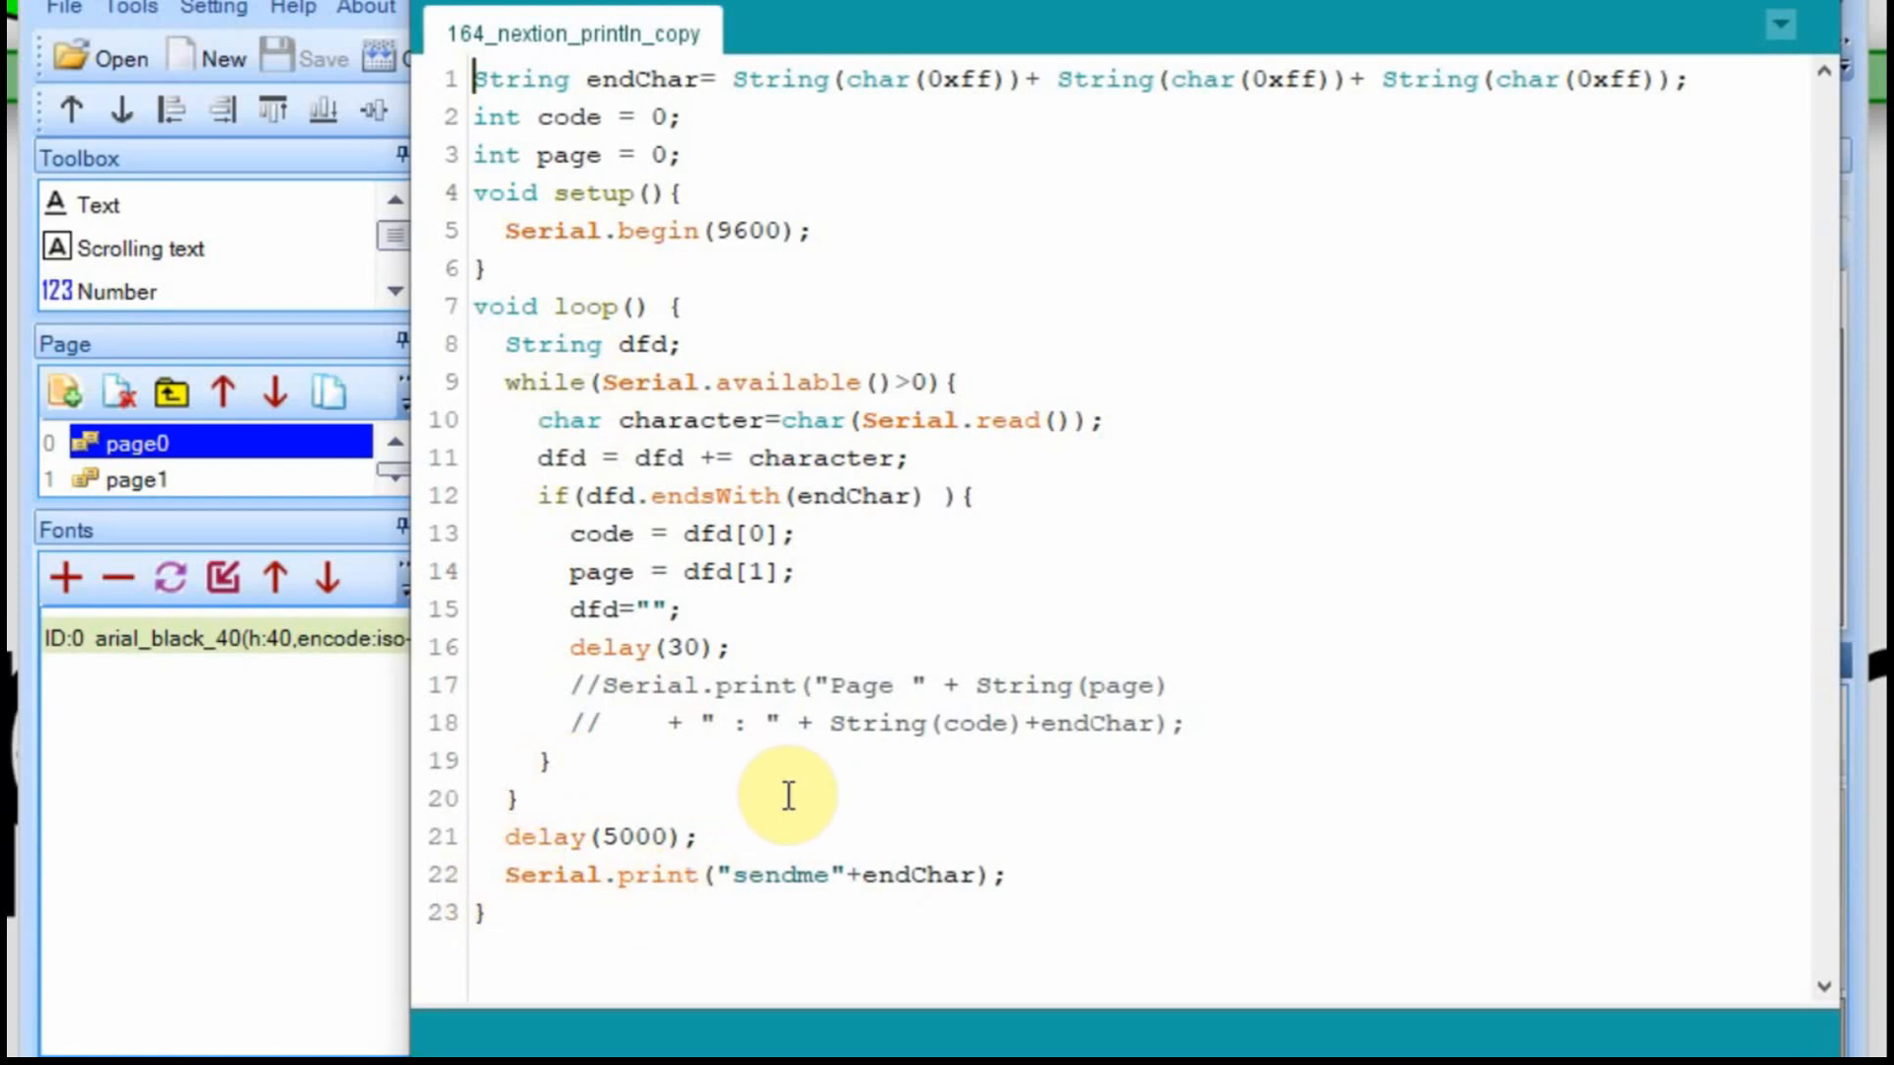
- Disable the trailing sendme print and uncomment the Page reply lines in the loop
click(508, 876)
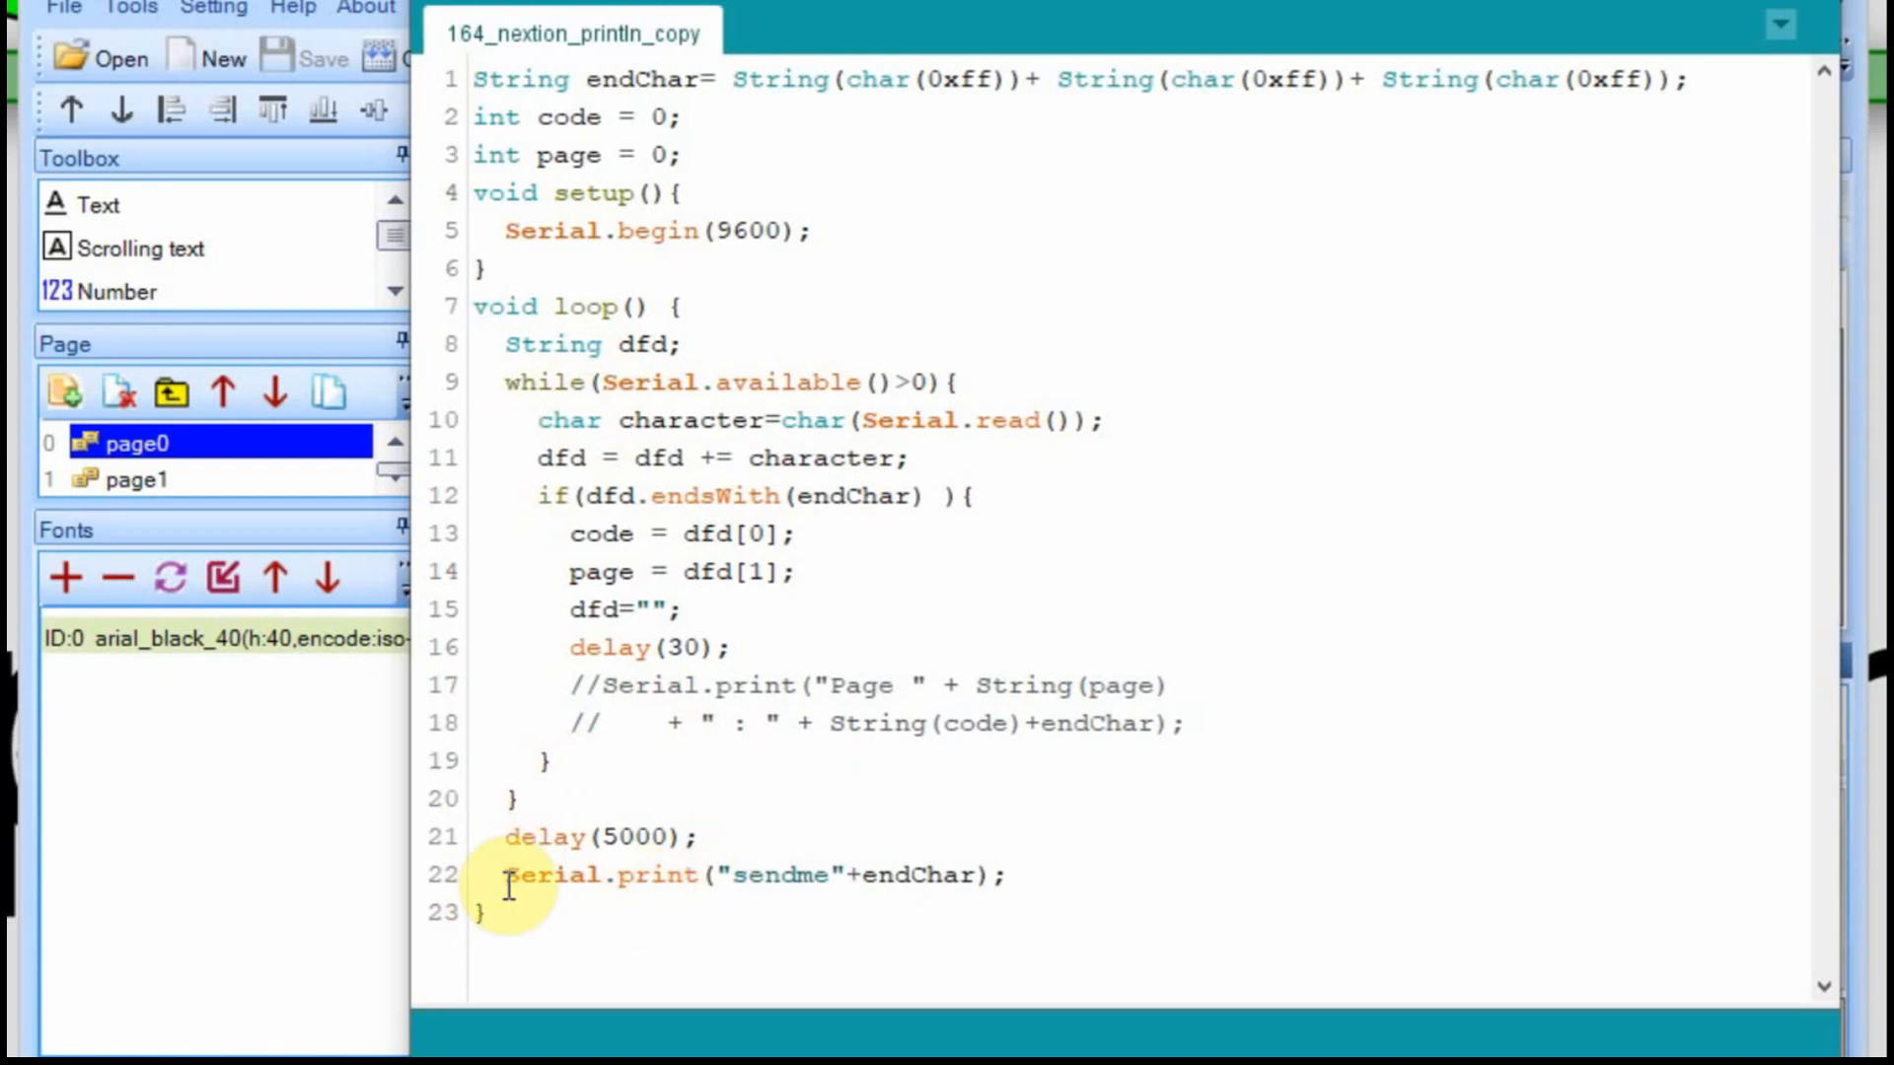
text(//)
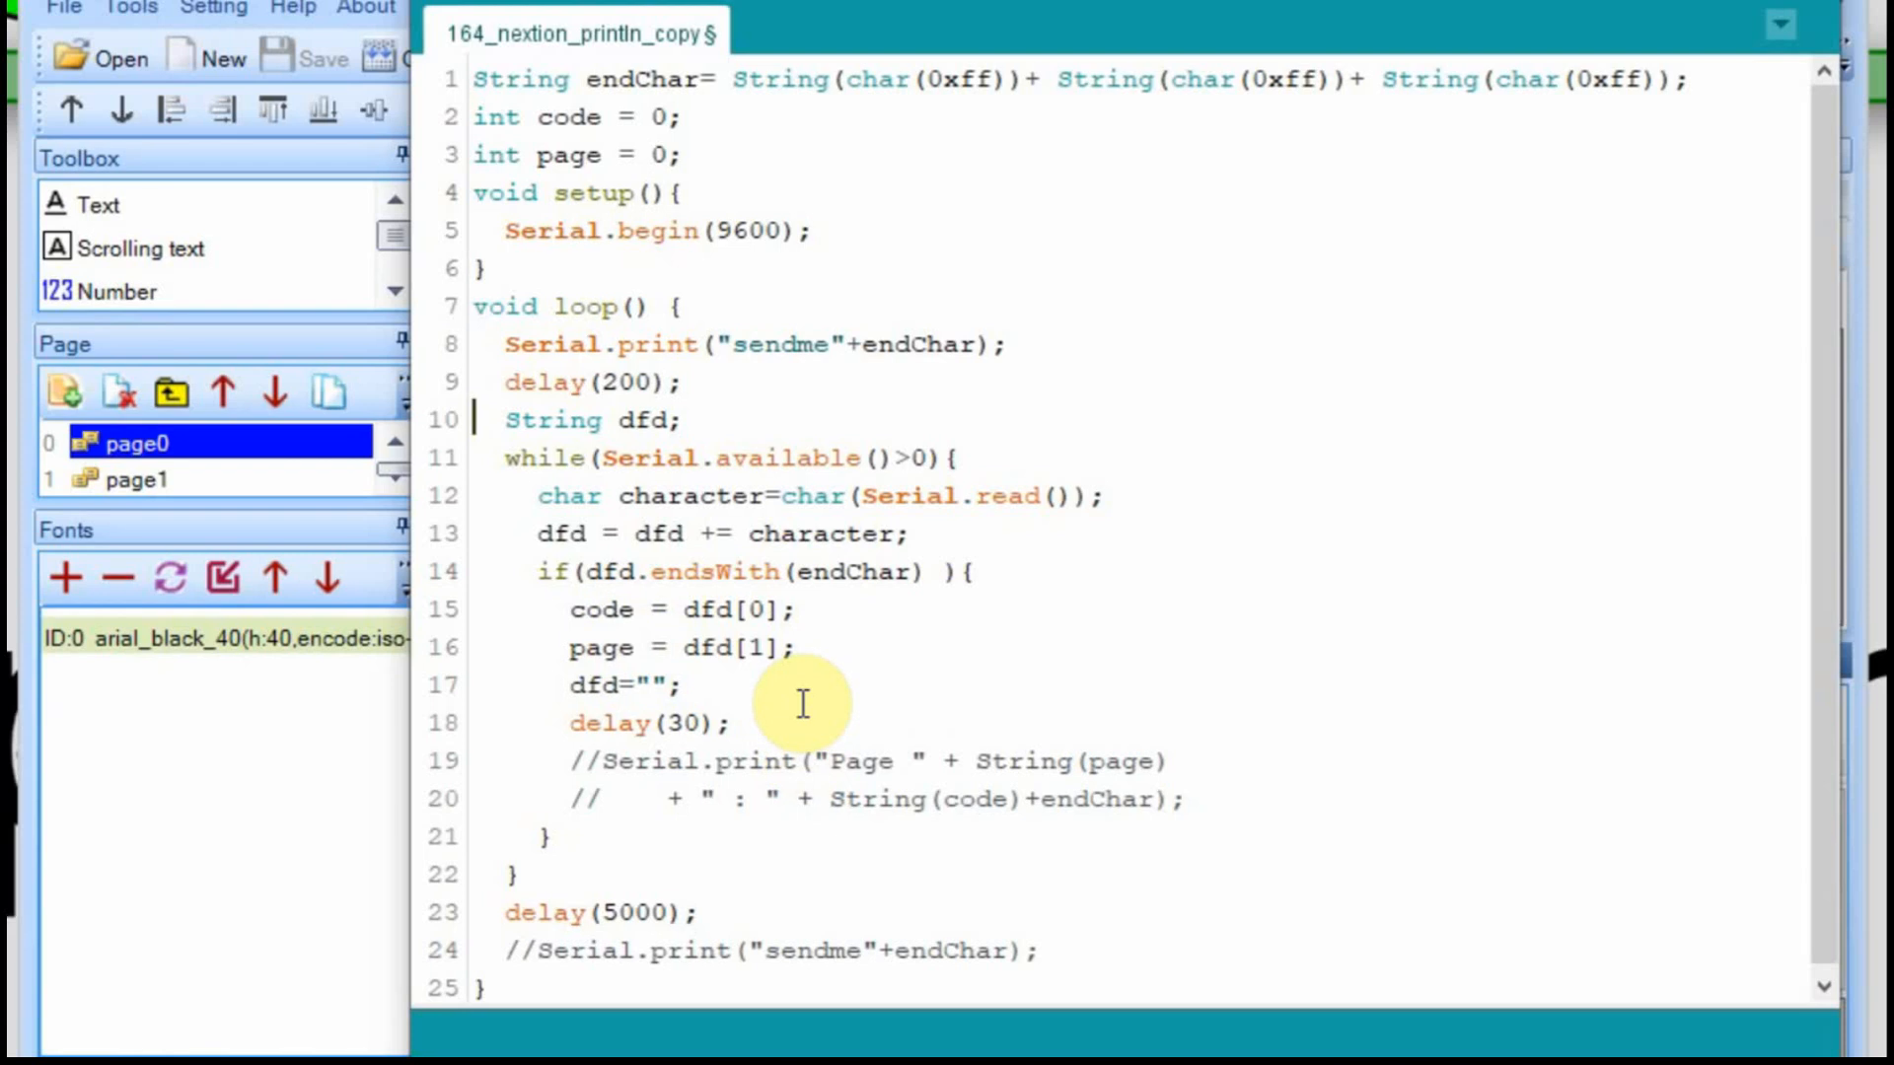
click(580, 760)
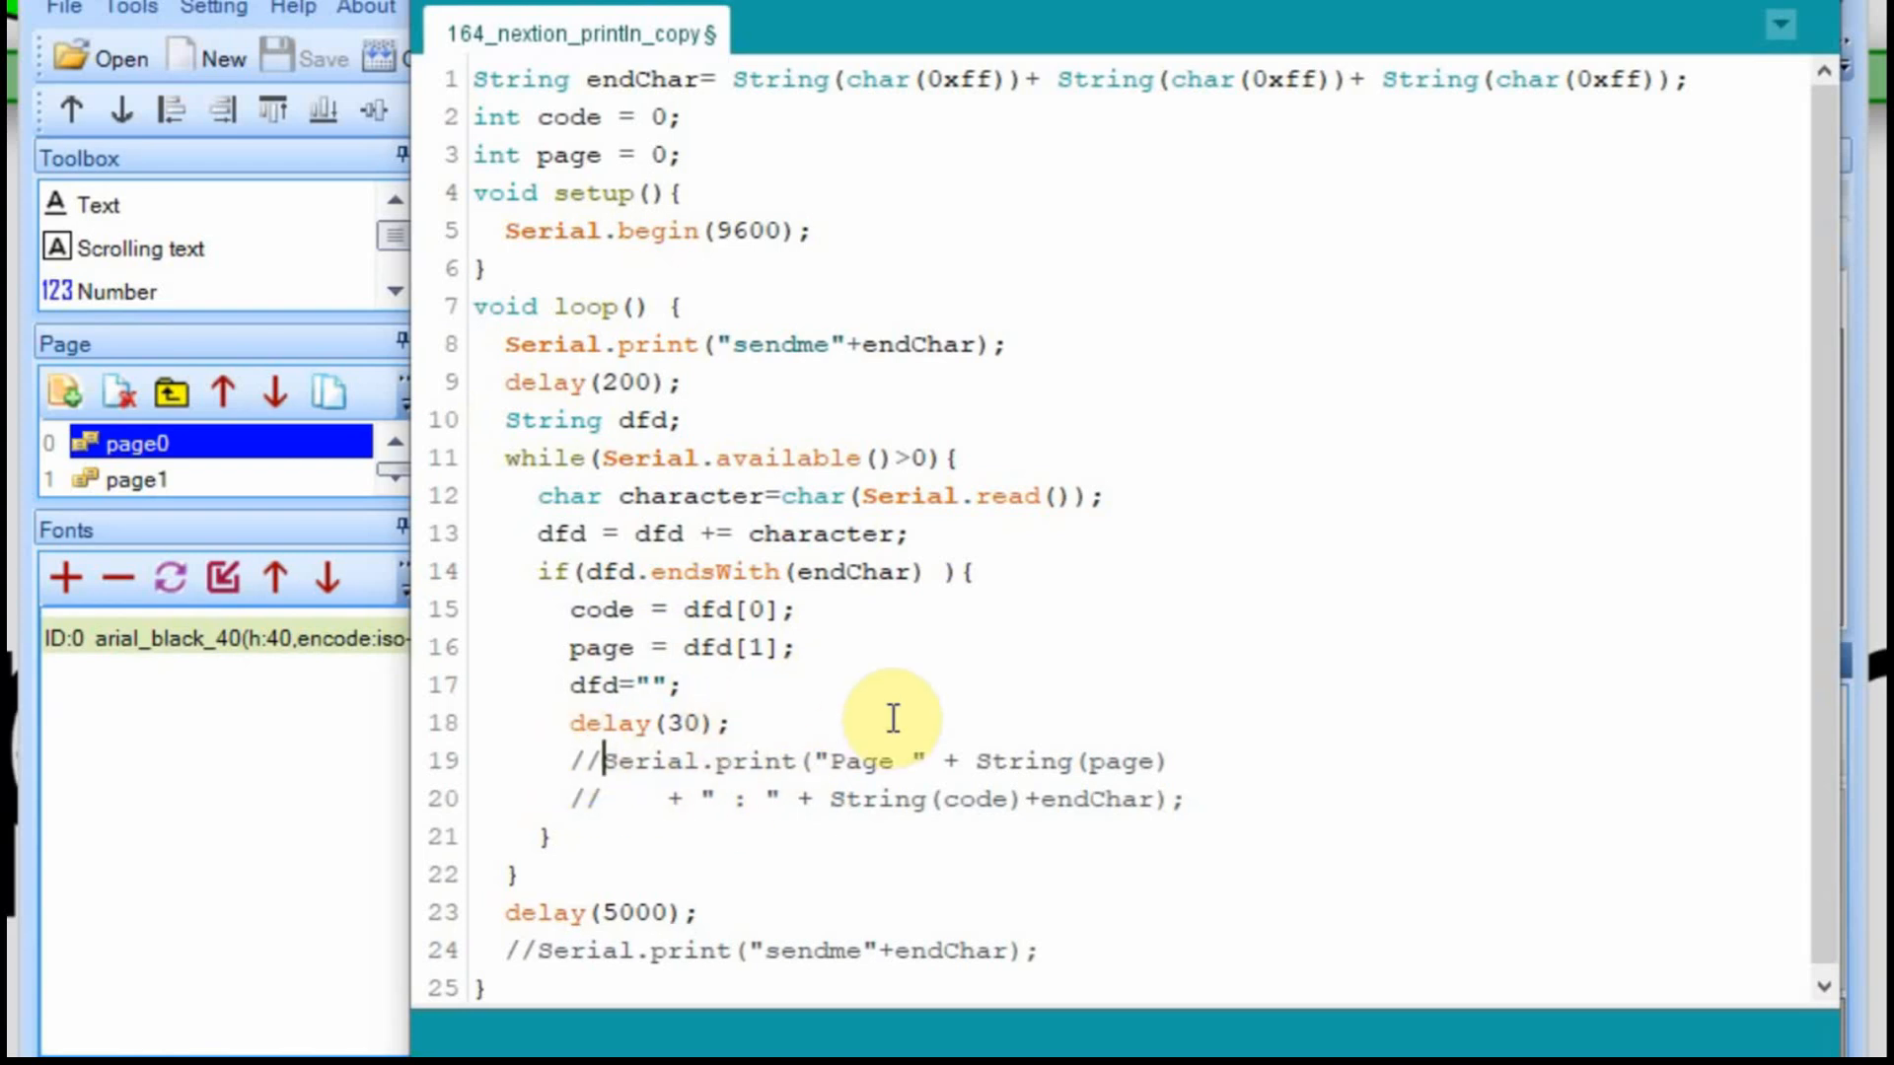
key(BackSpace)
key(BackSpace)
key(Down)
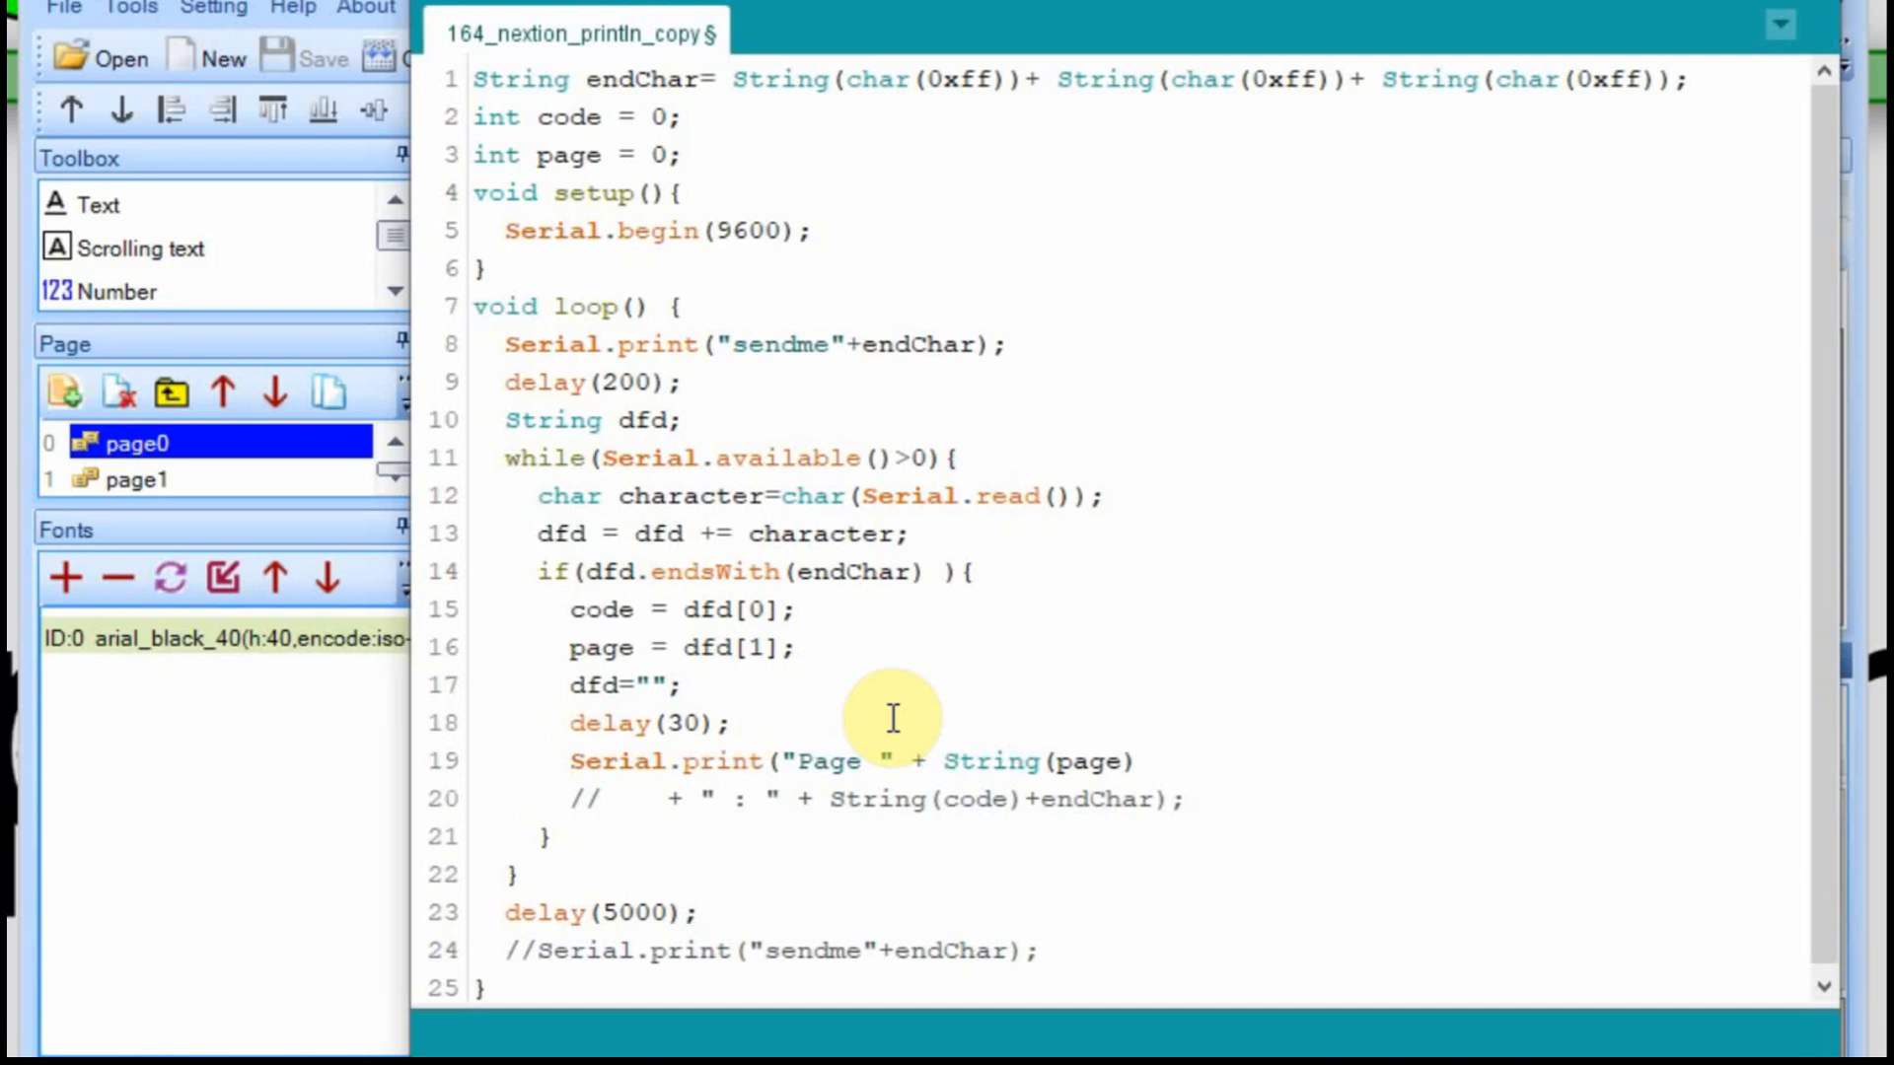
key(Delete)
key(Delete)
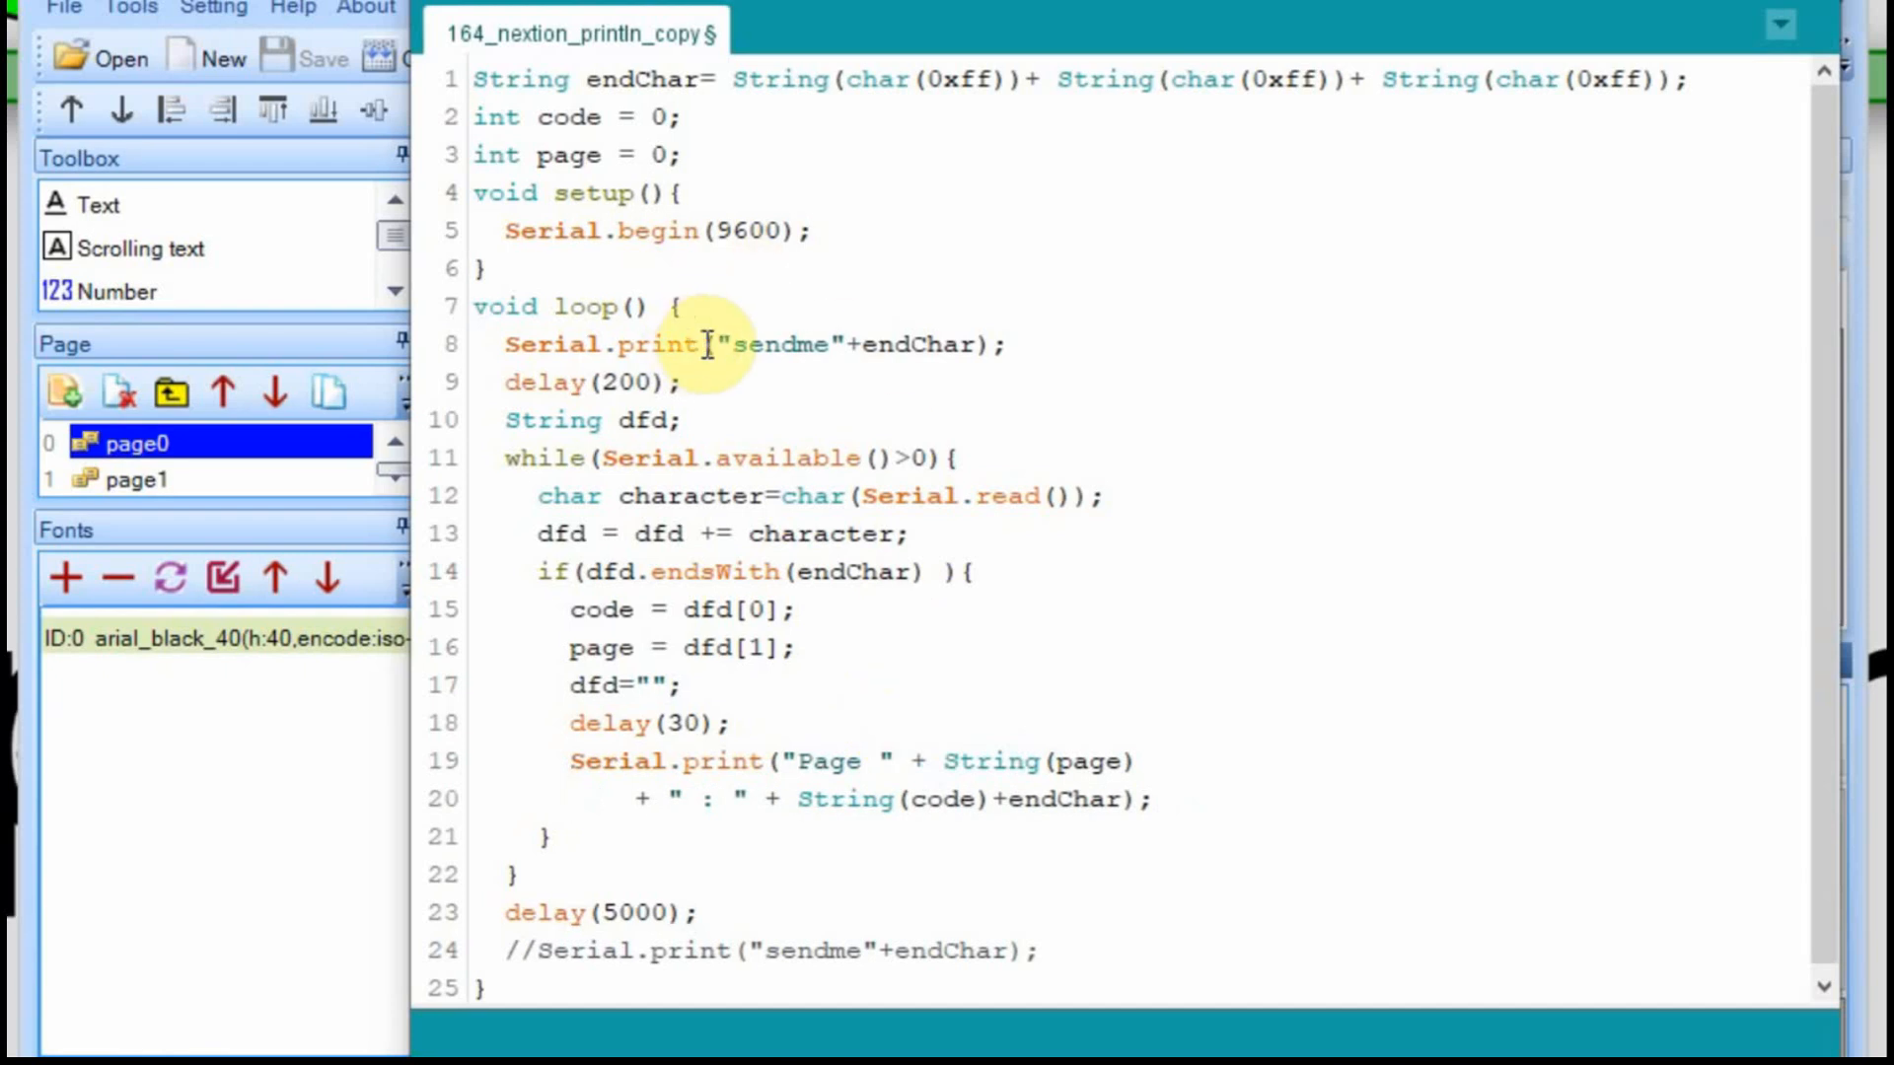
- Change the sendme and Page reply prints to println and compile-upload the sketch
click(708, 343)
text(ln)
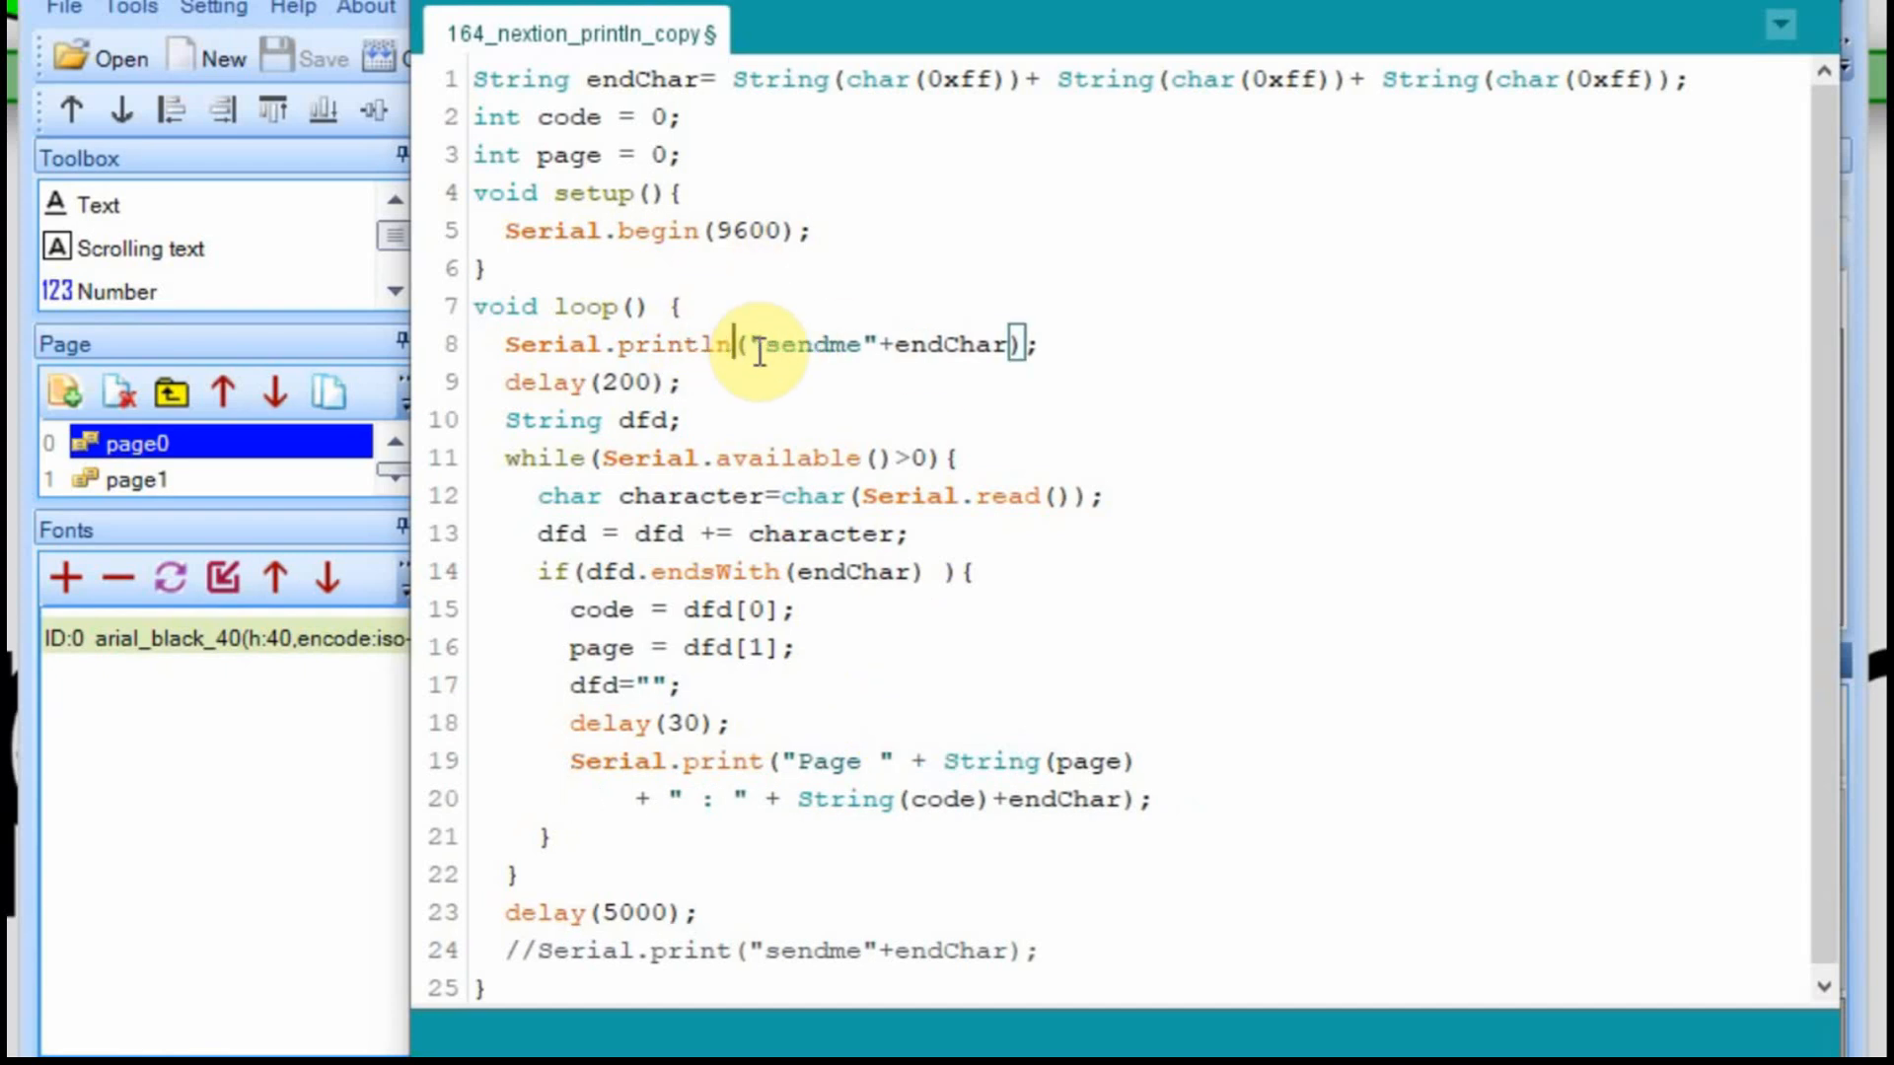
click(766, 761)
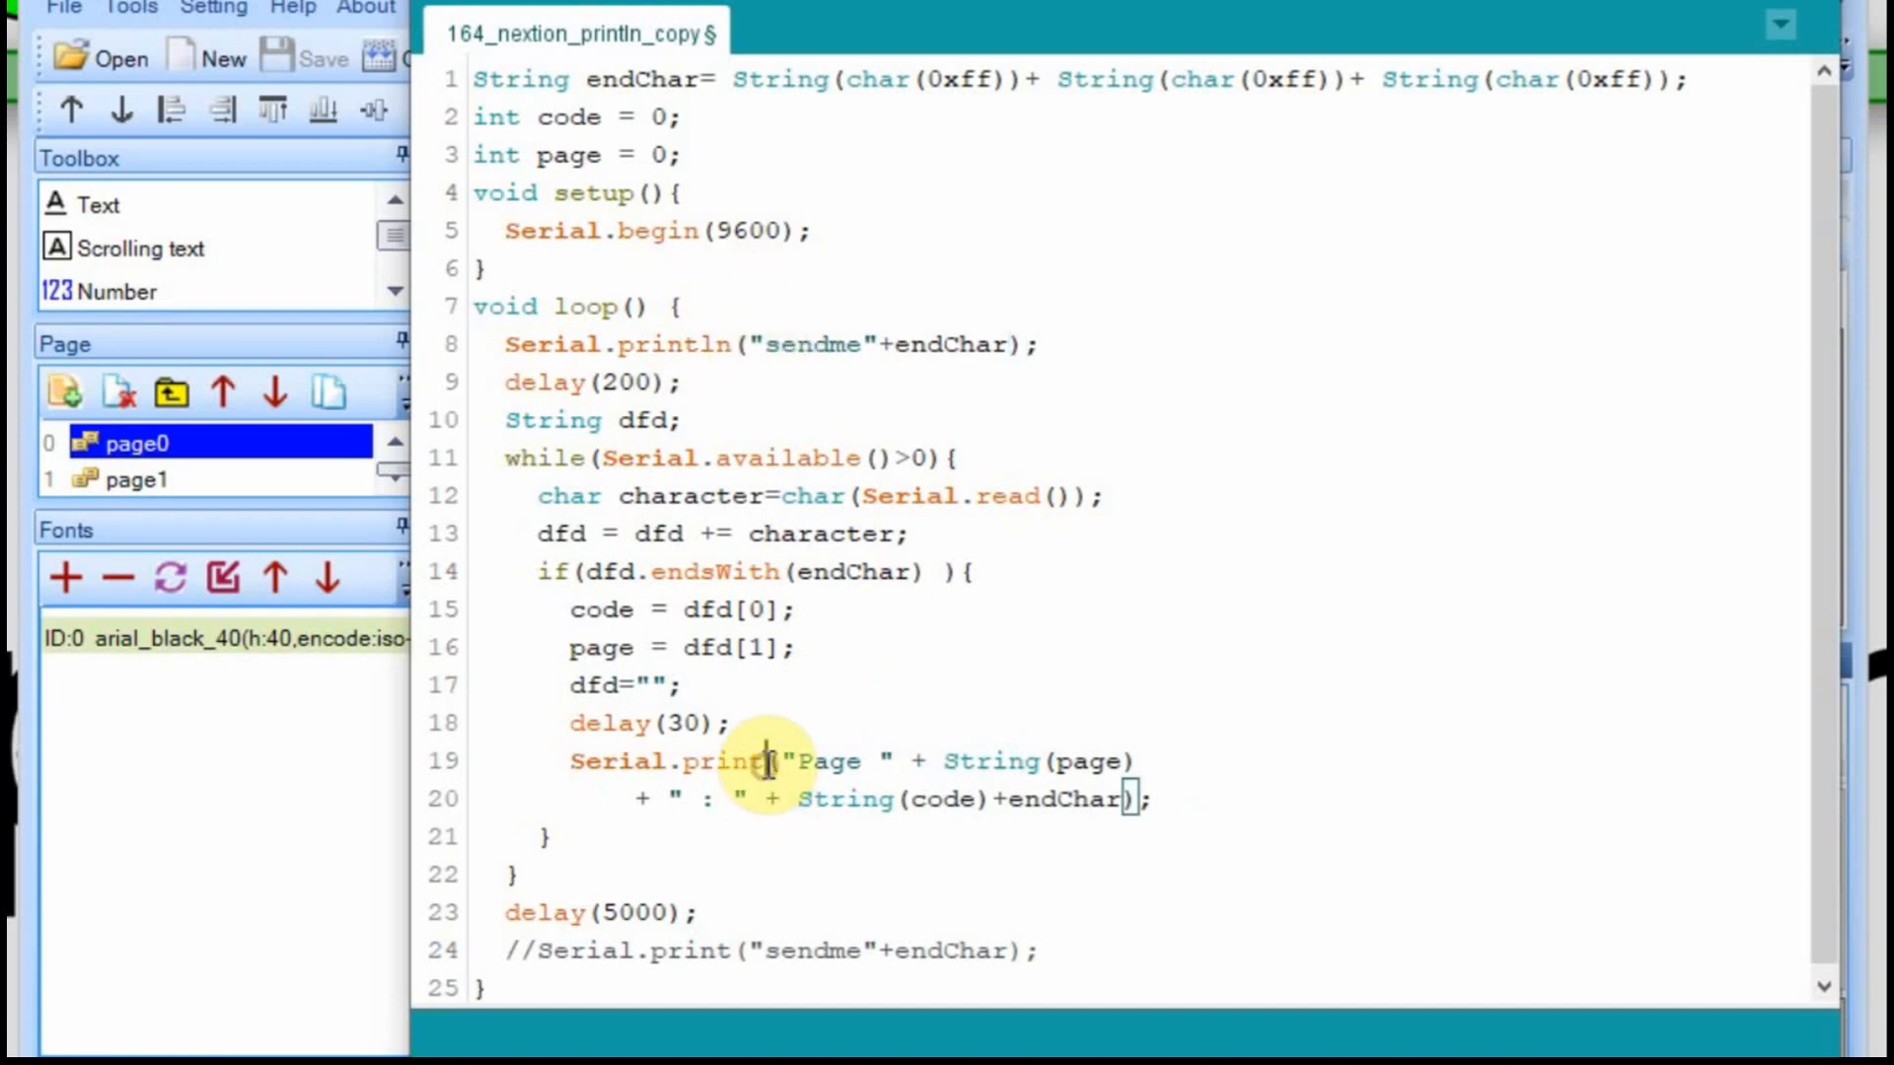
text(ln)
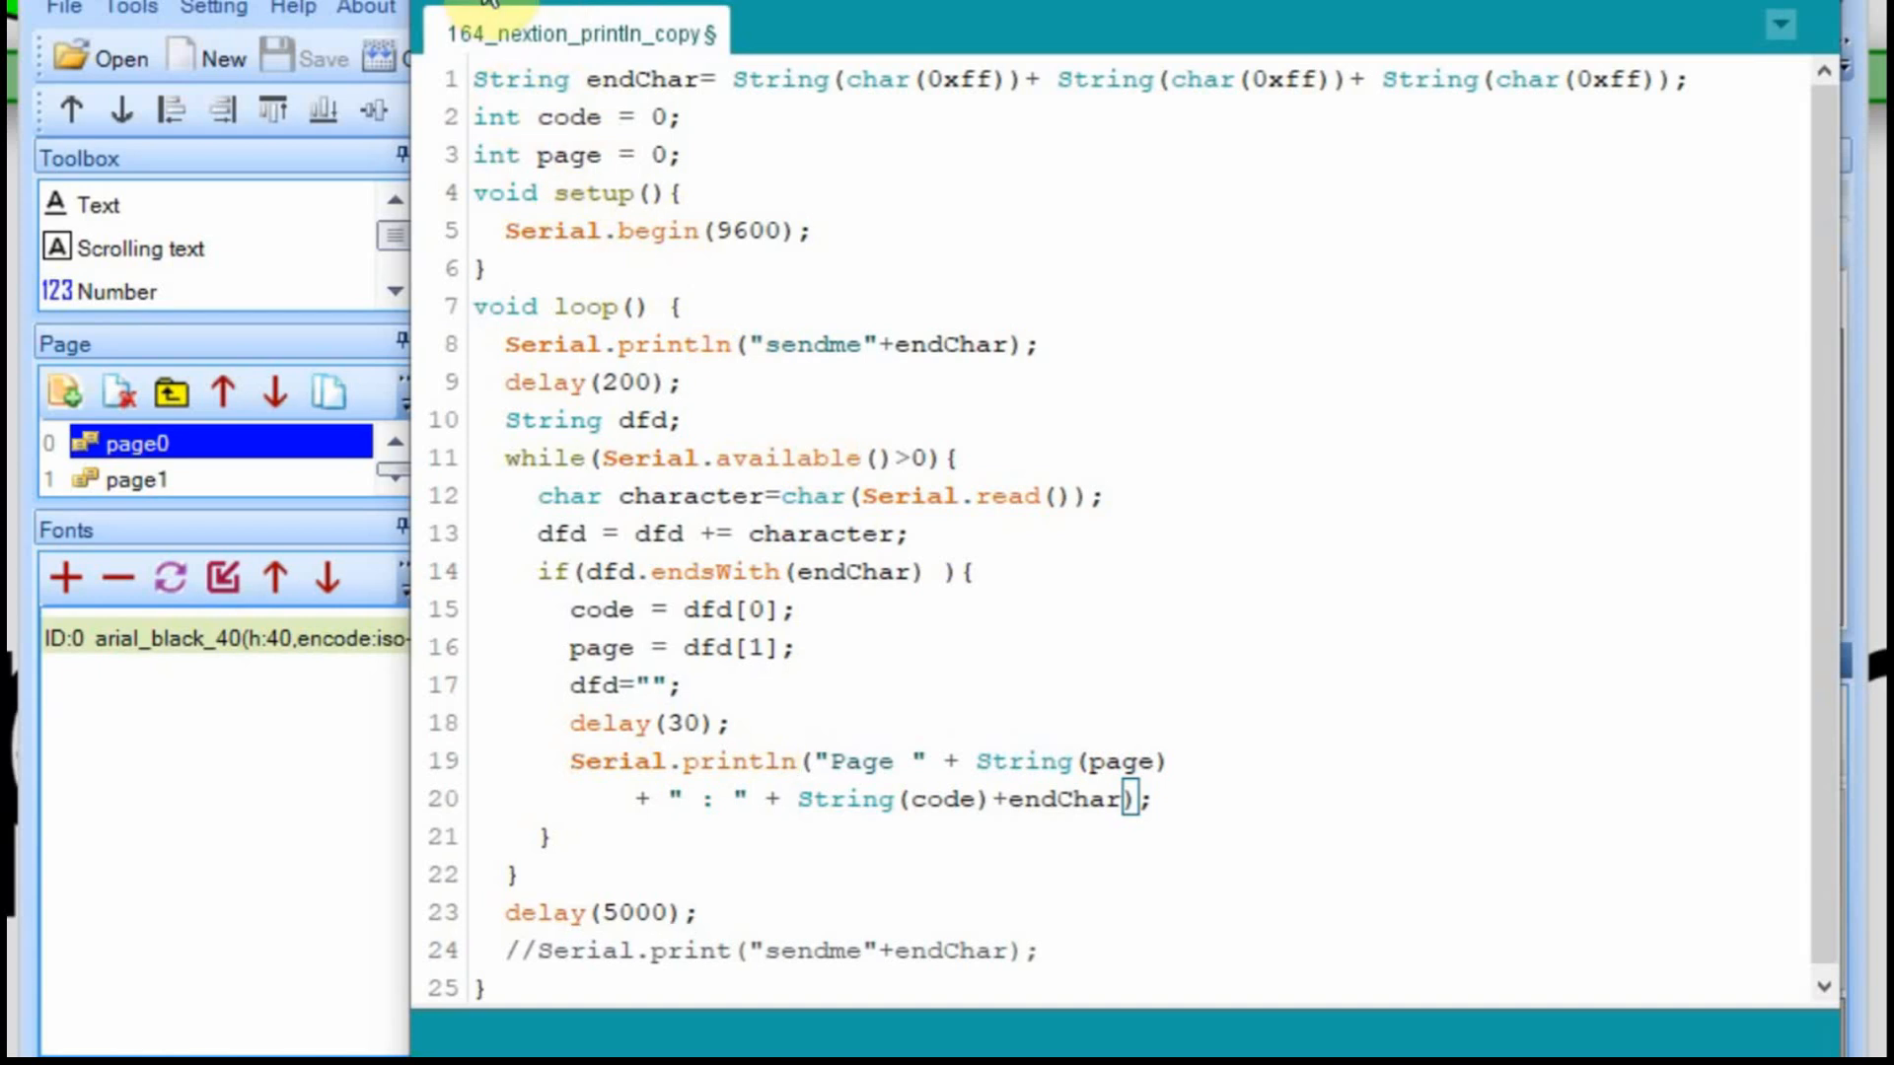
key(ctrl+u)
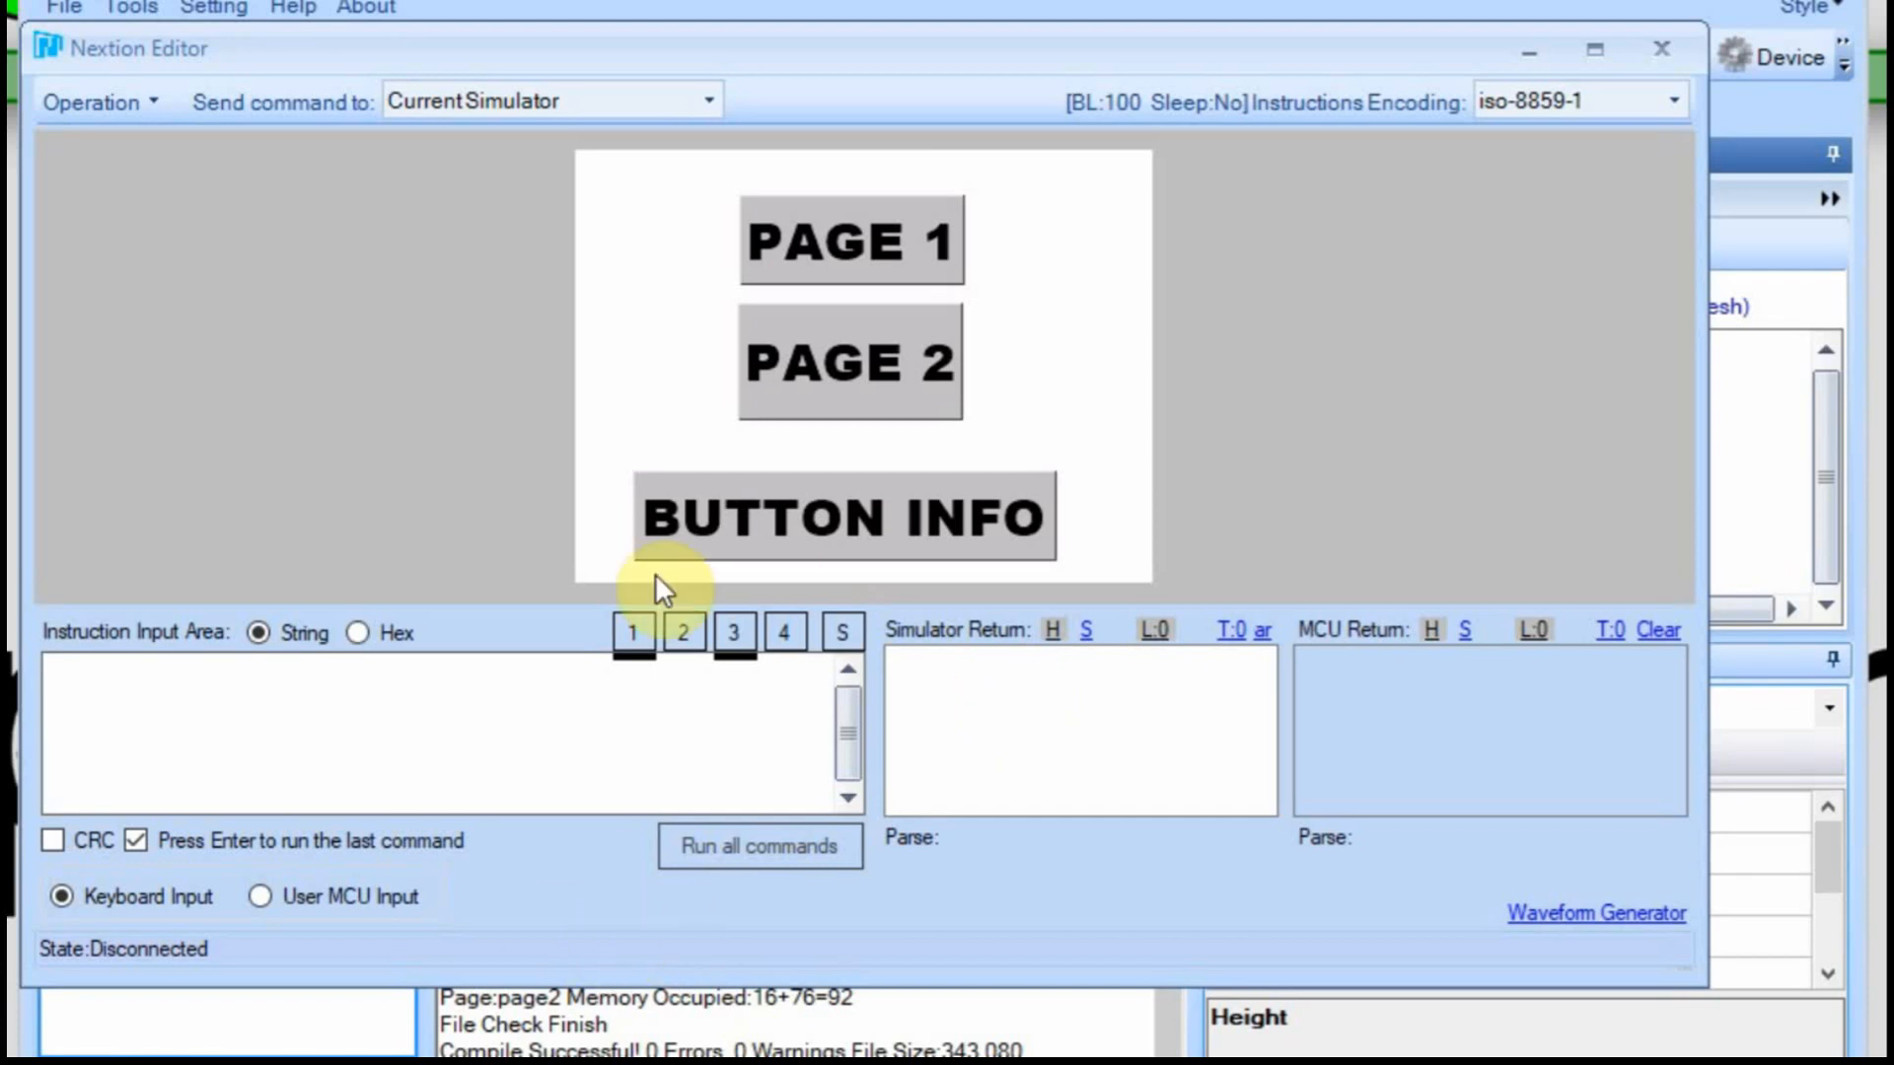
- Reboot the debug simulator from the Operation menu so the screen reloads fresh
click(132, 100)
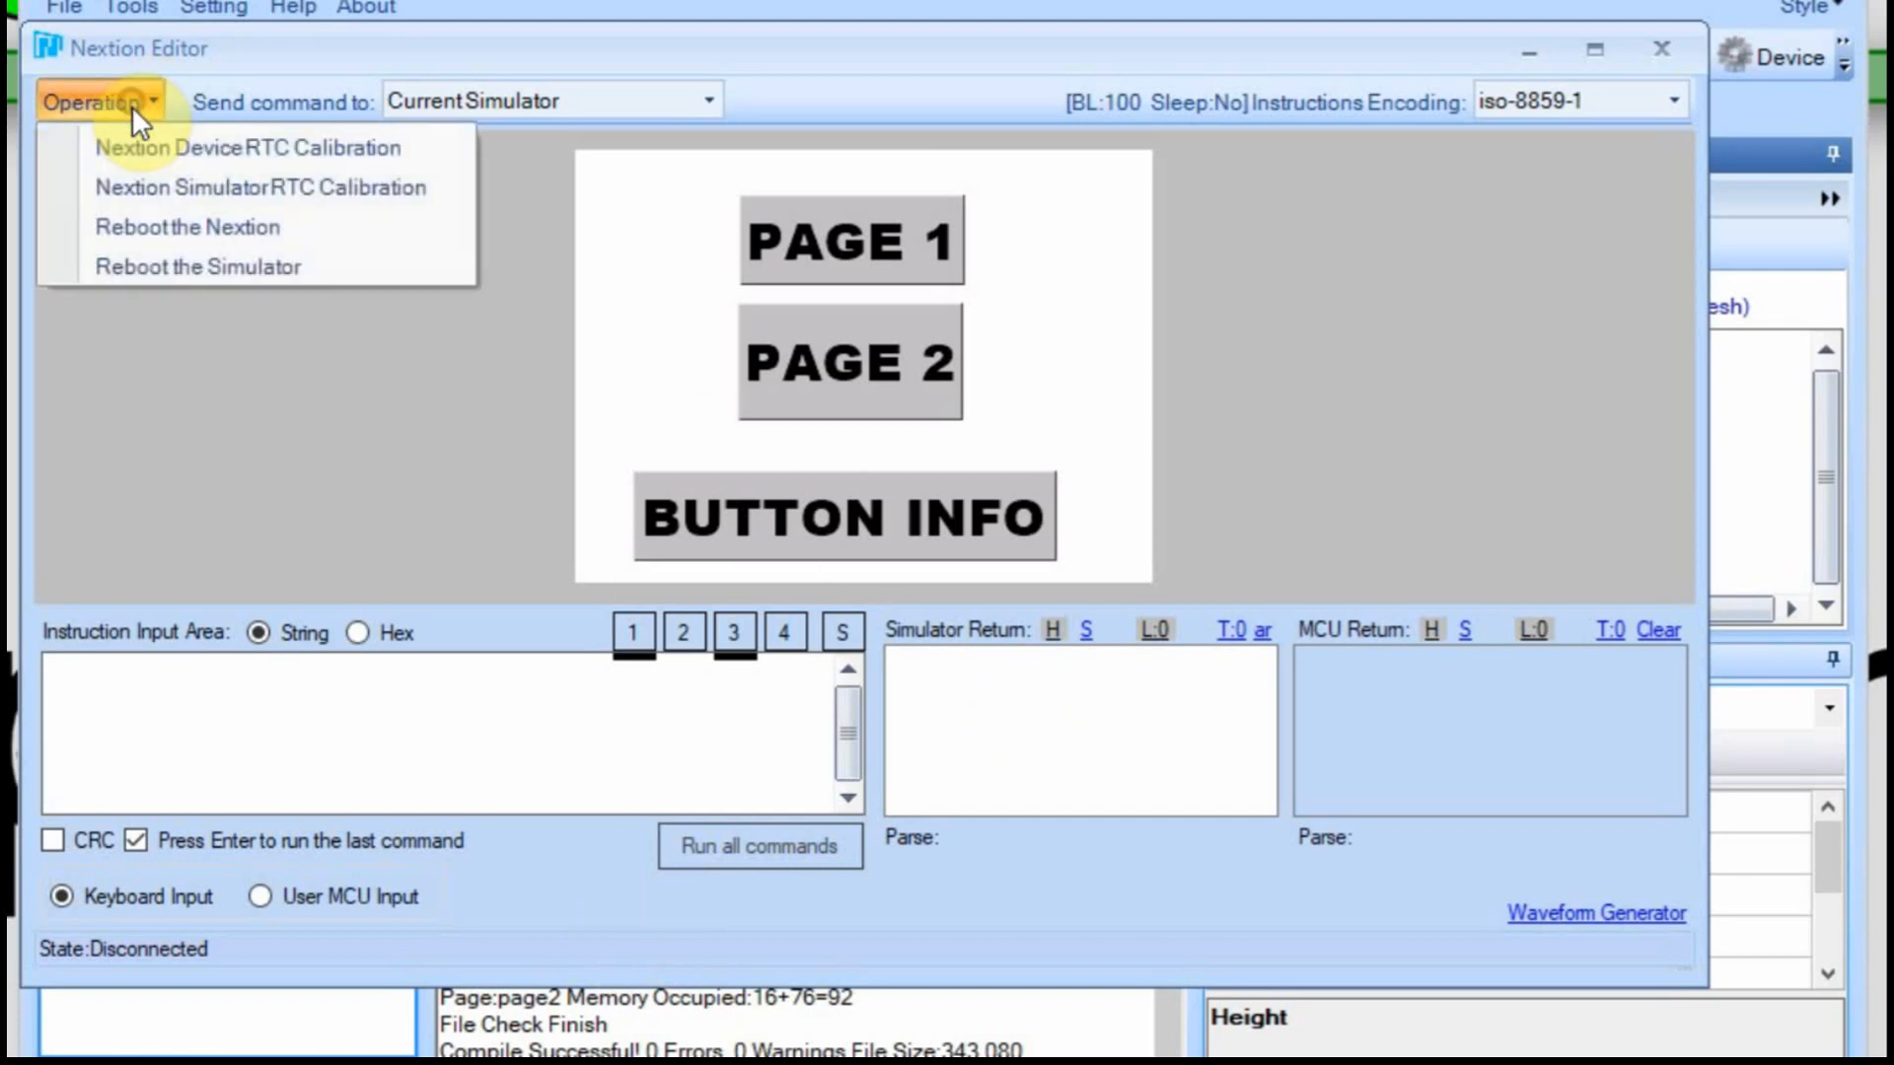
click(215, 269)
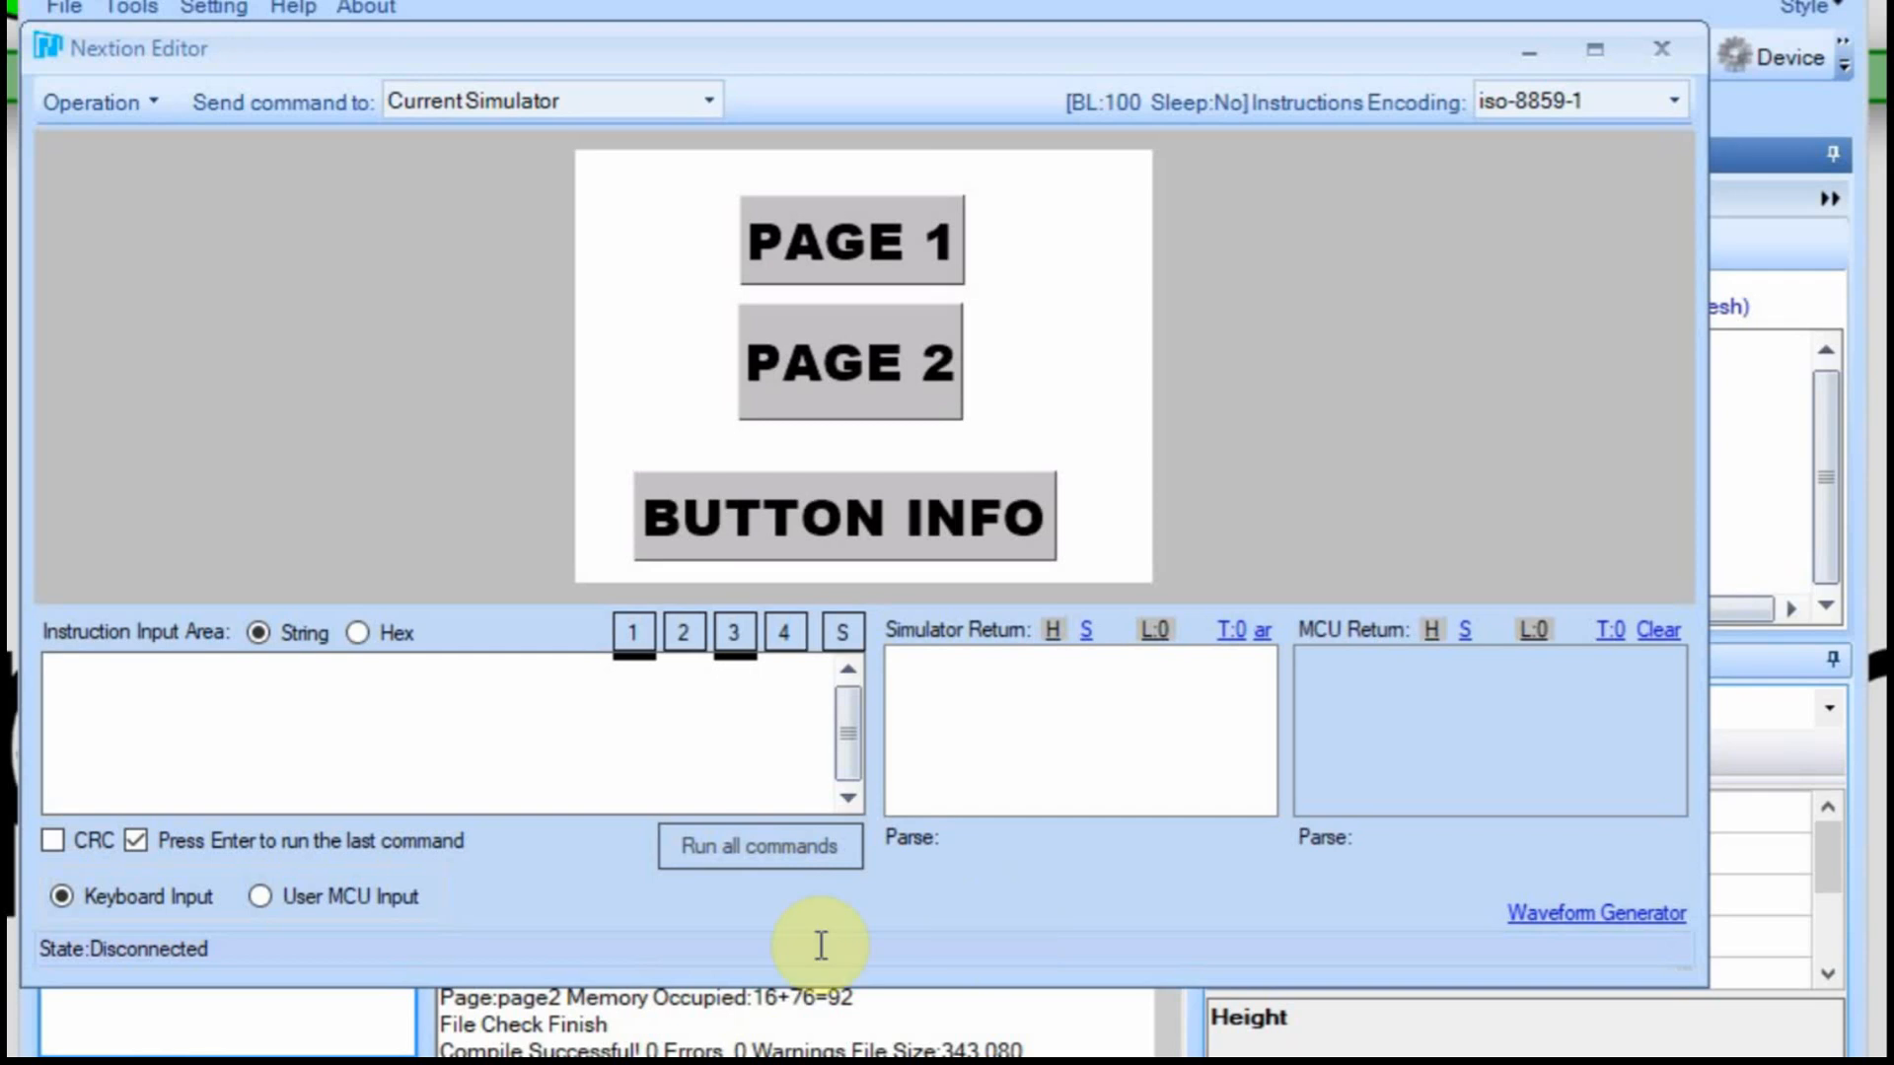
- Switch to User MCU Input on COM4 at 9600 and run a short serial session with the Arduino
click(263, 895)
click(1007, 897)
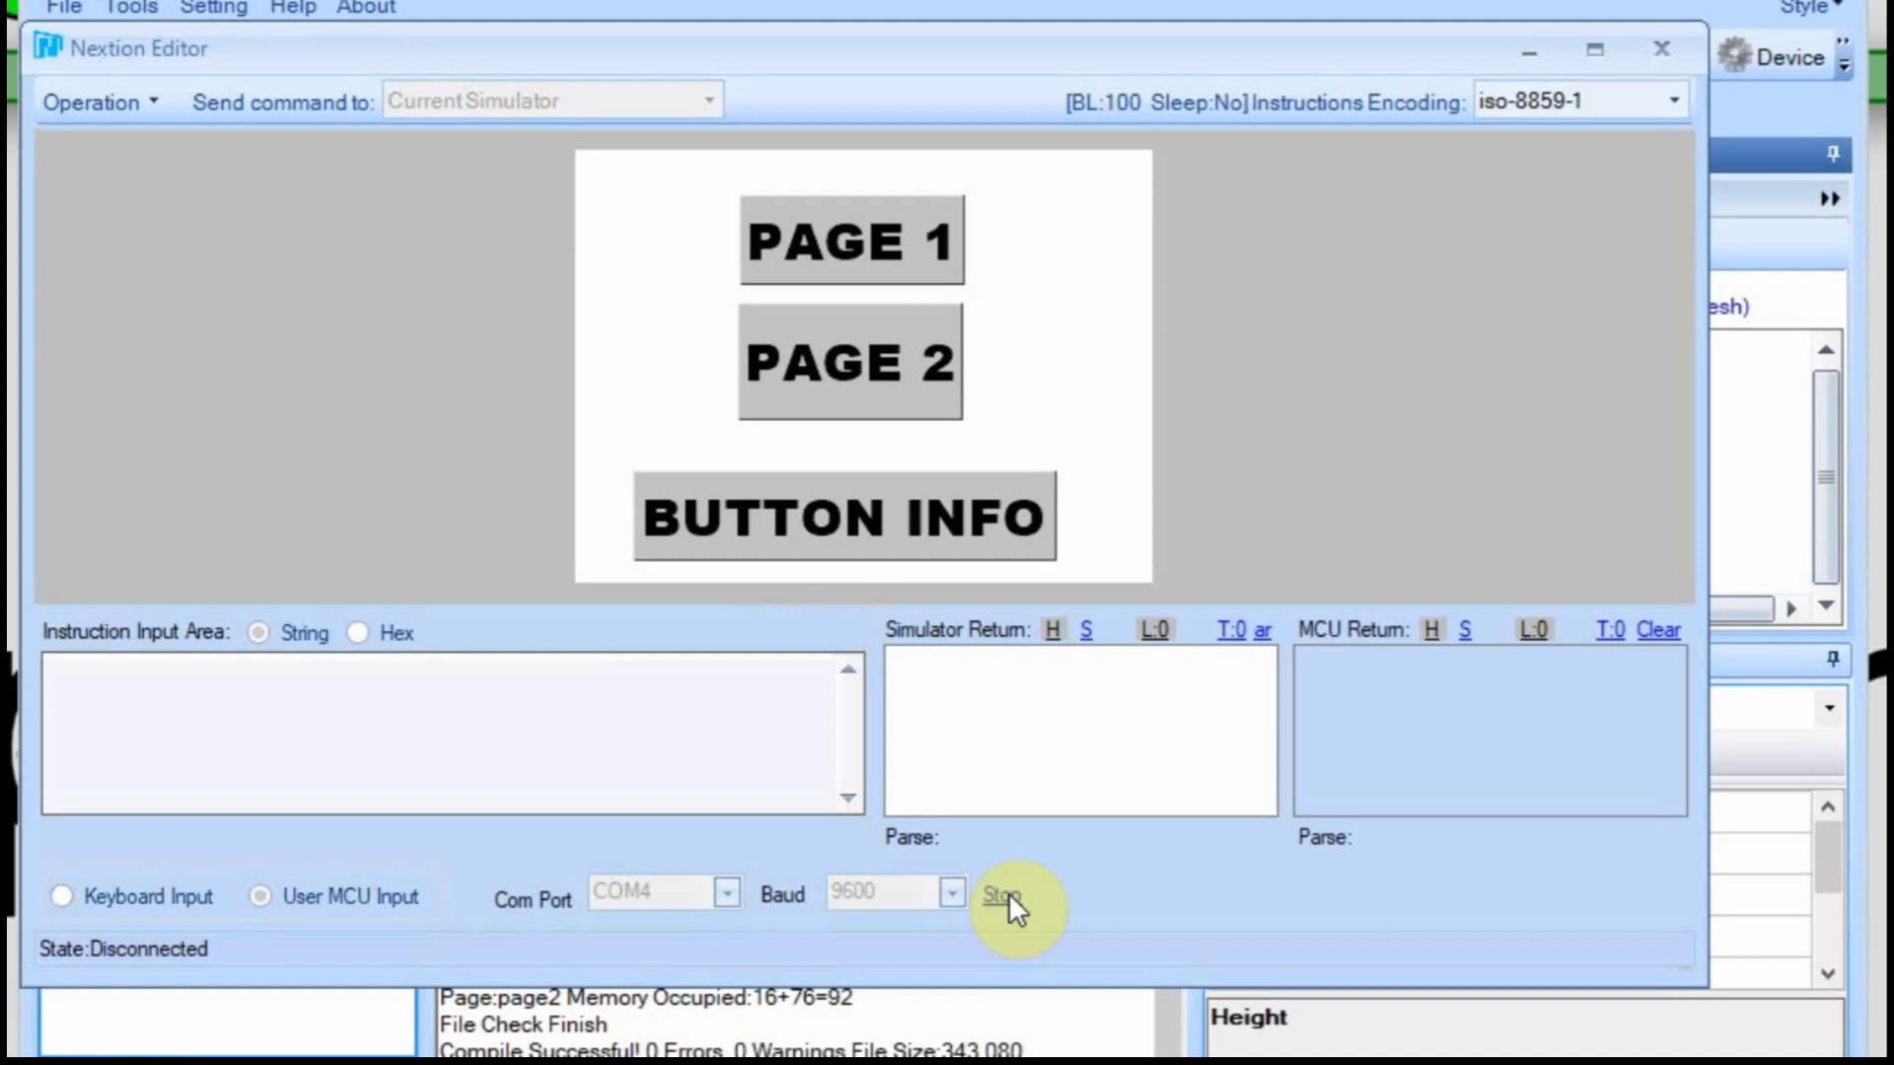
click(1007, 895)
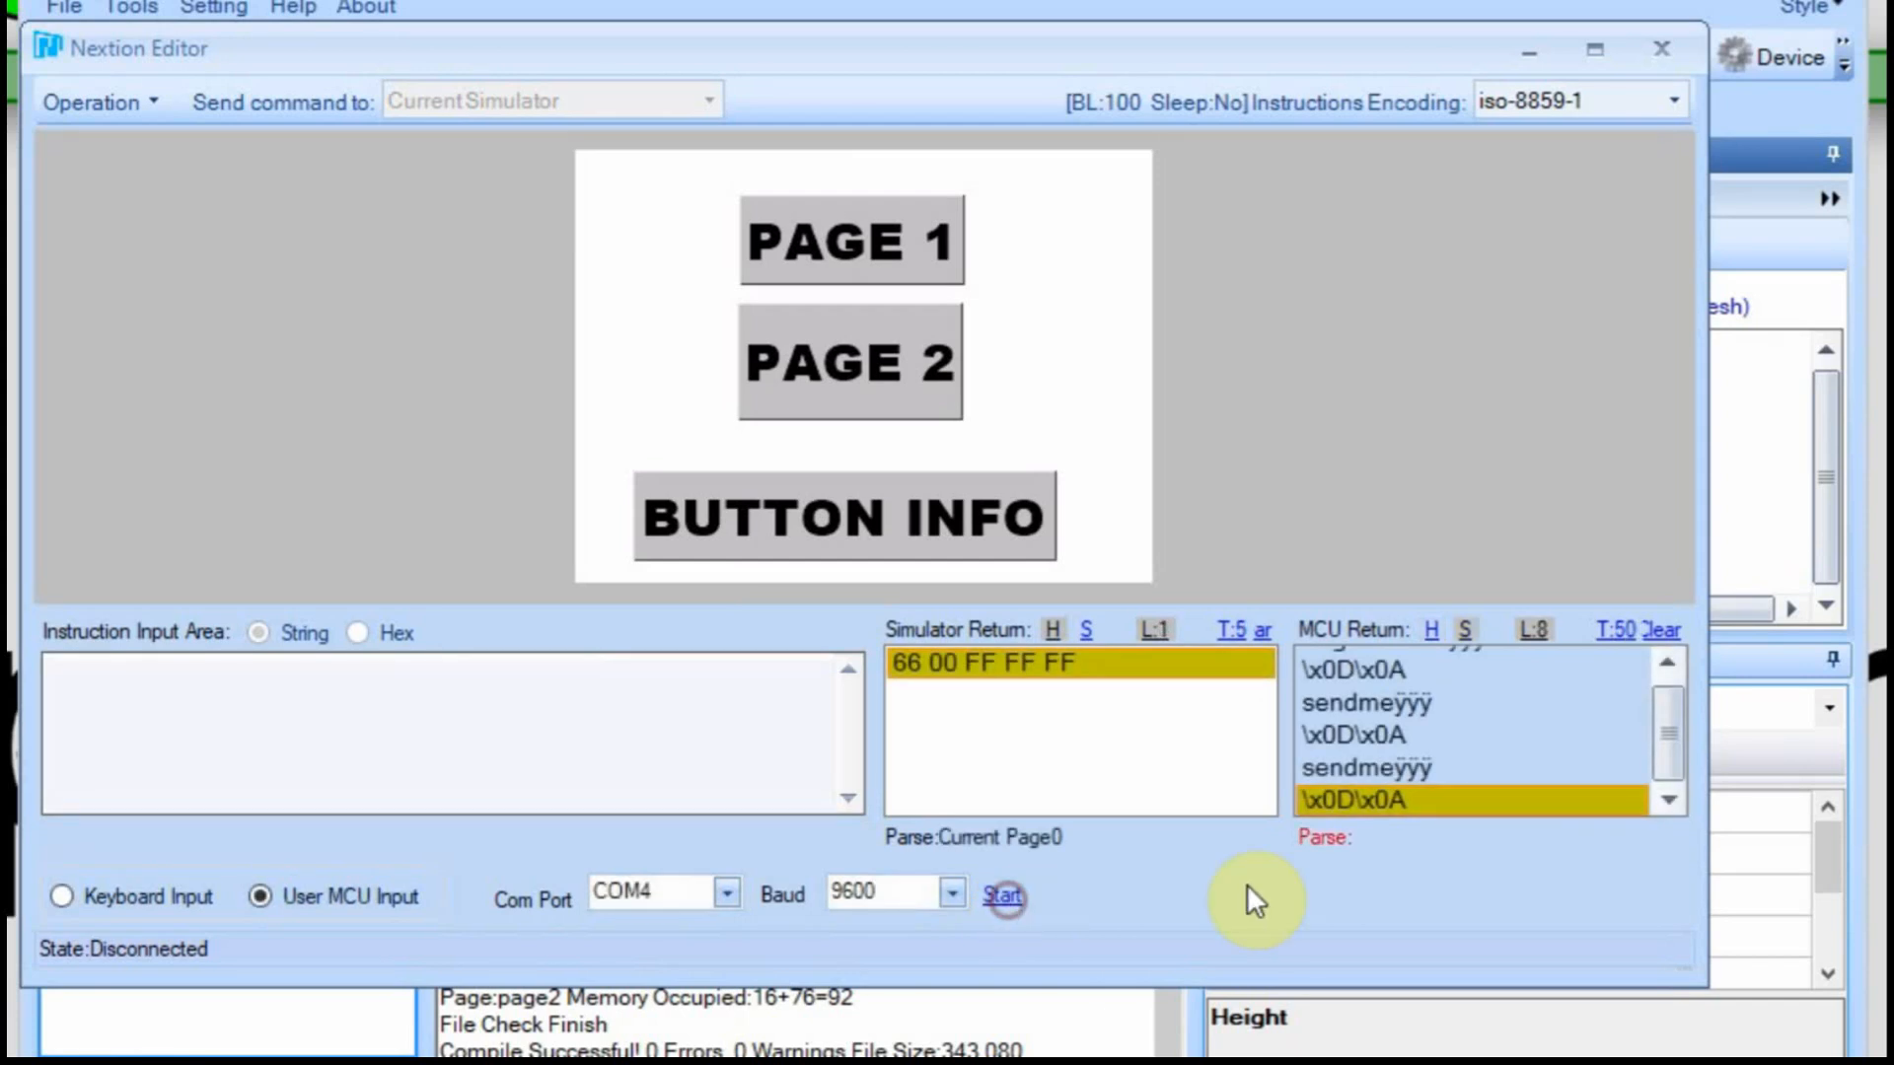
drag(1667, 740, 1667, 678)
- Inspect the hex bytes of the sendme, \x0D\x0A line-feed and page-change entries in the return logs
click(1442, 662)
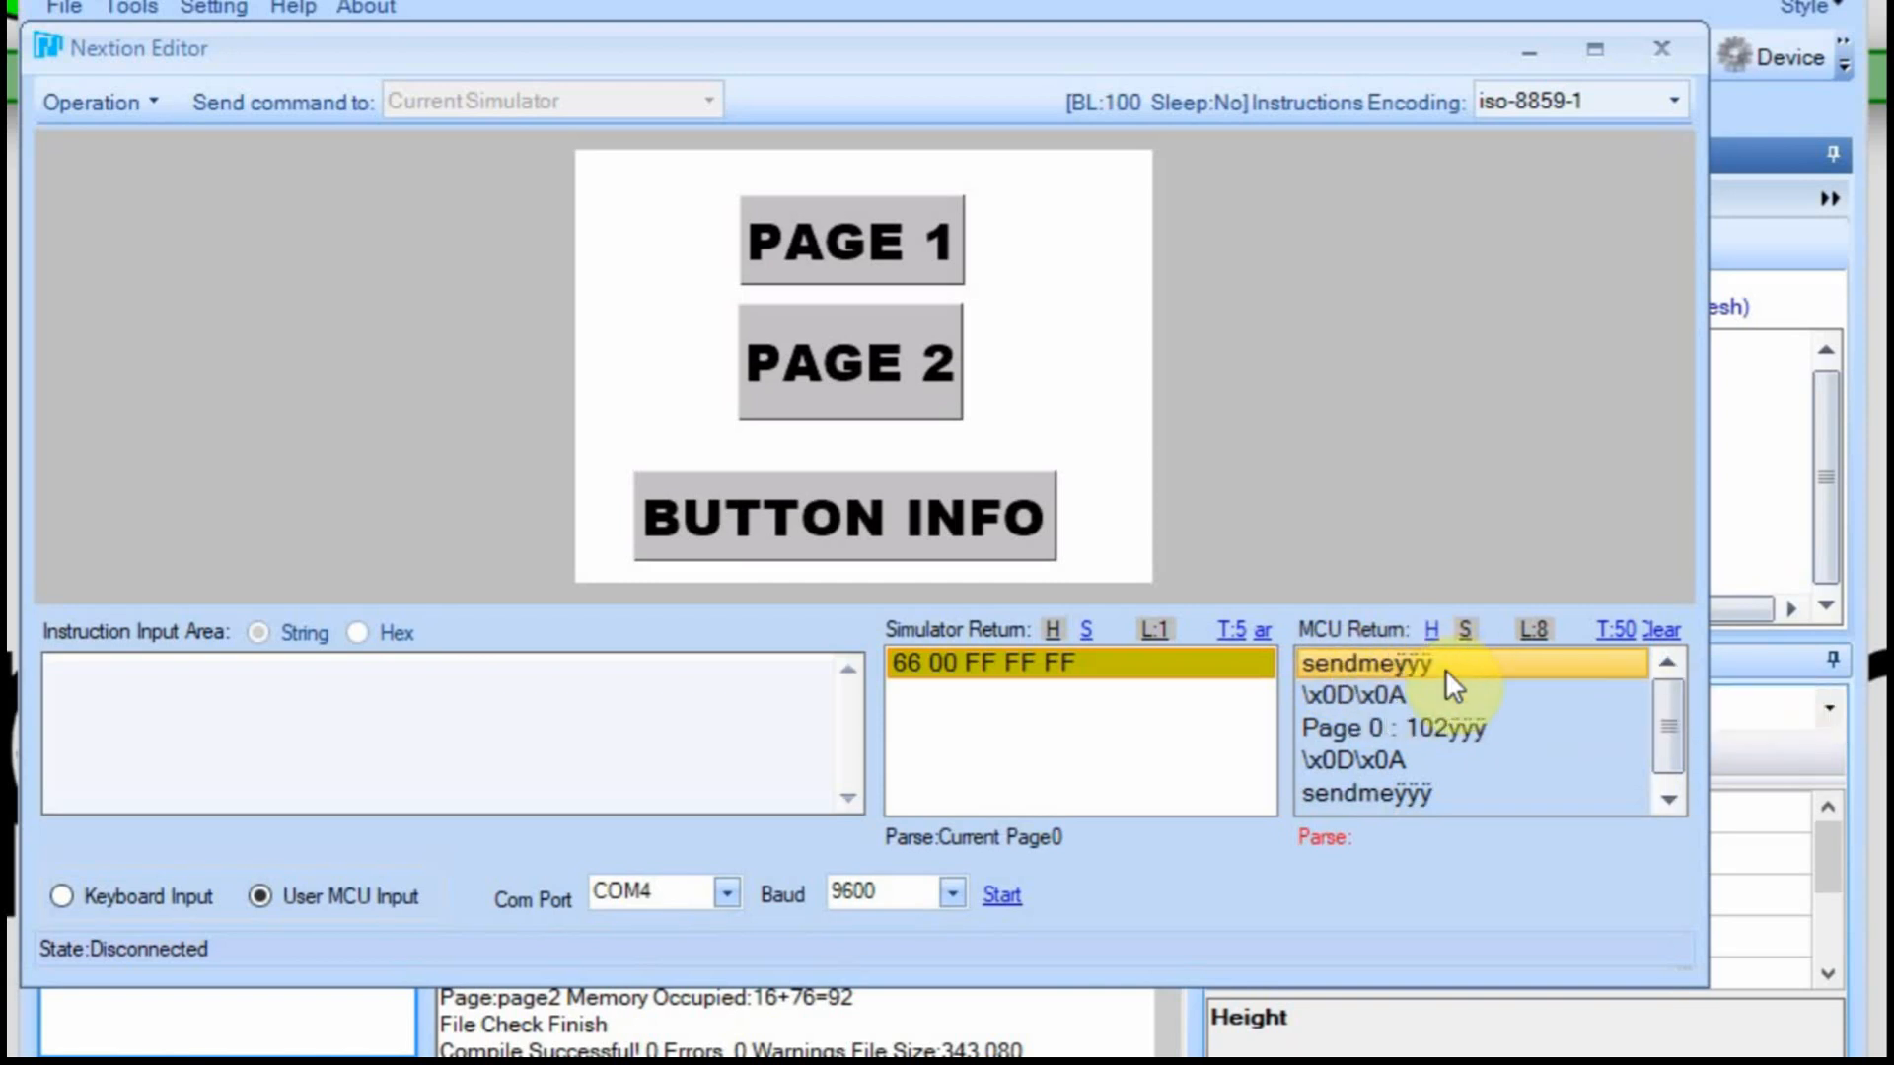
click(1432, 693)
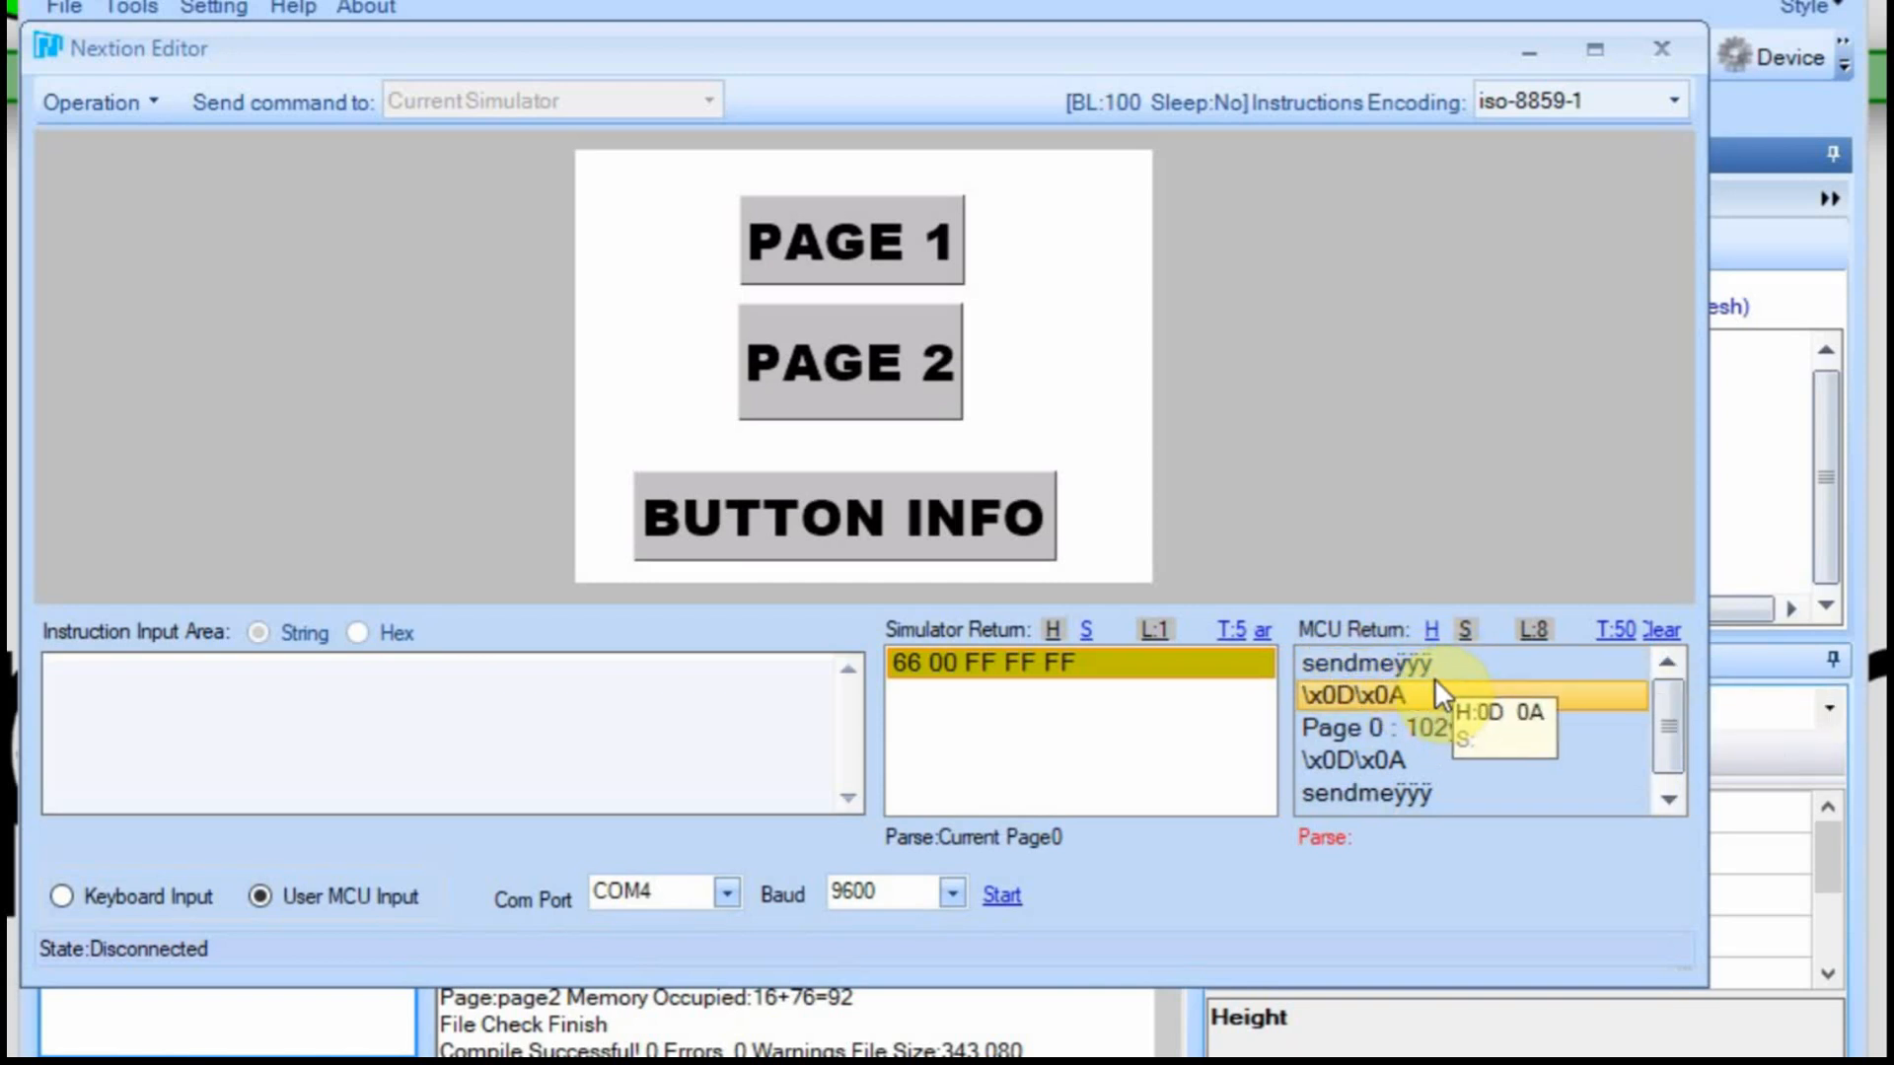
click(1413, 661)
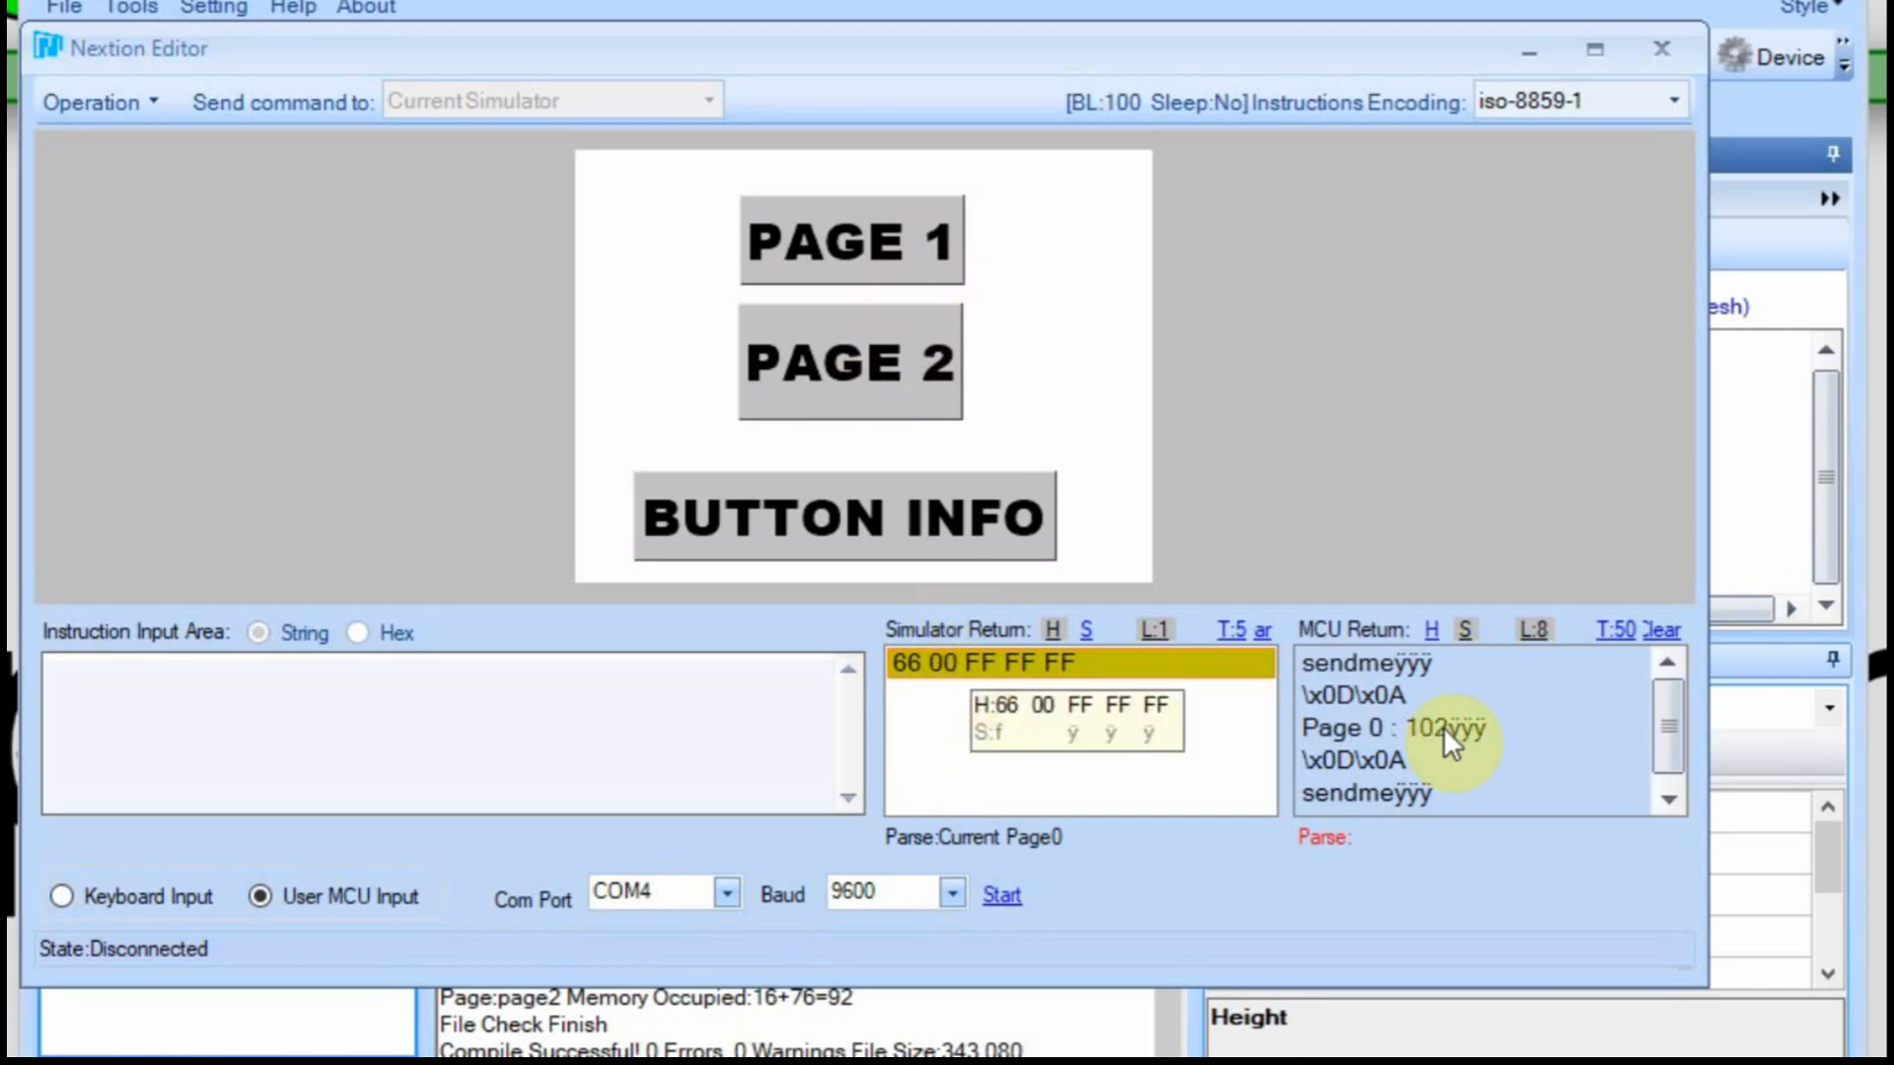
click(1457, 665)
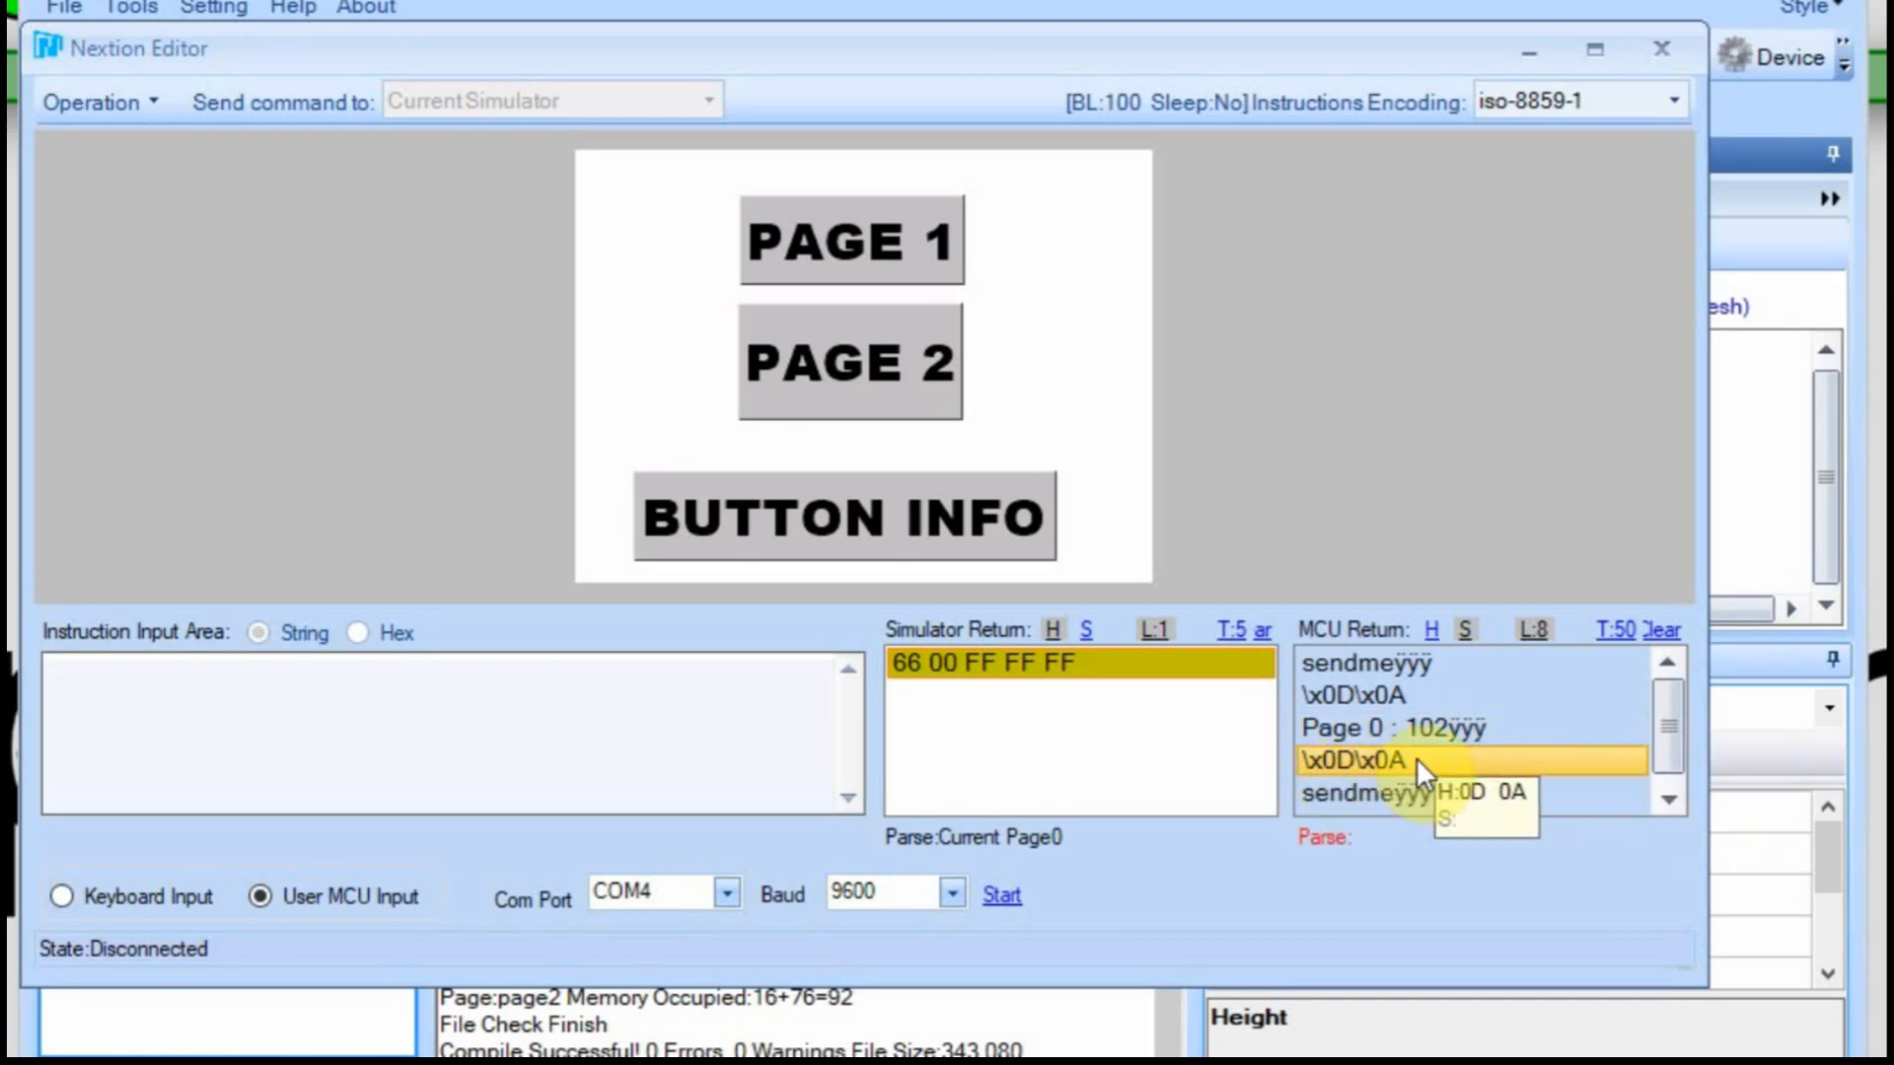
click(1332, 794)
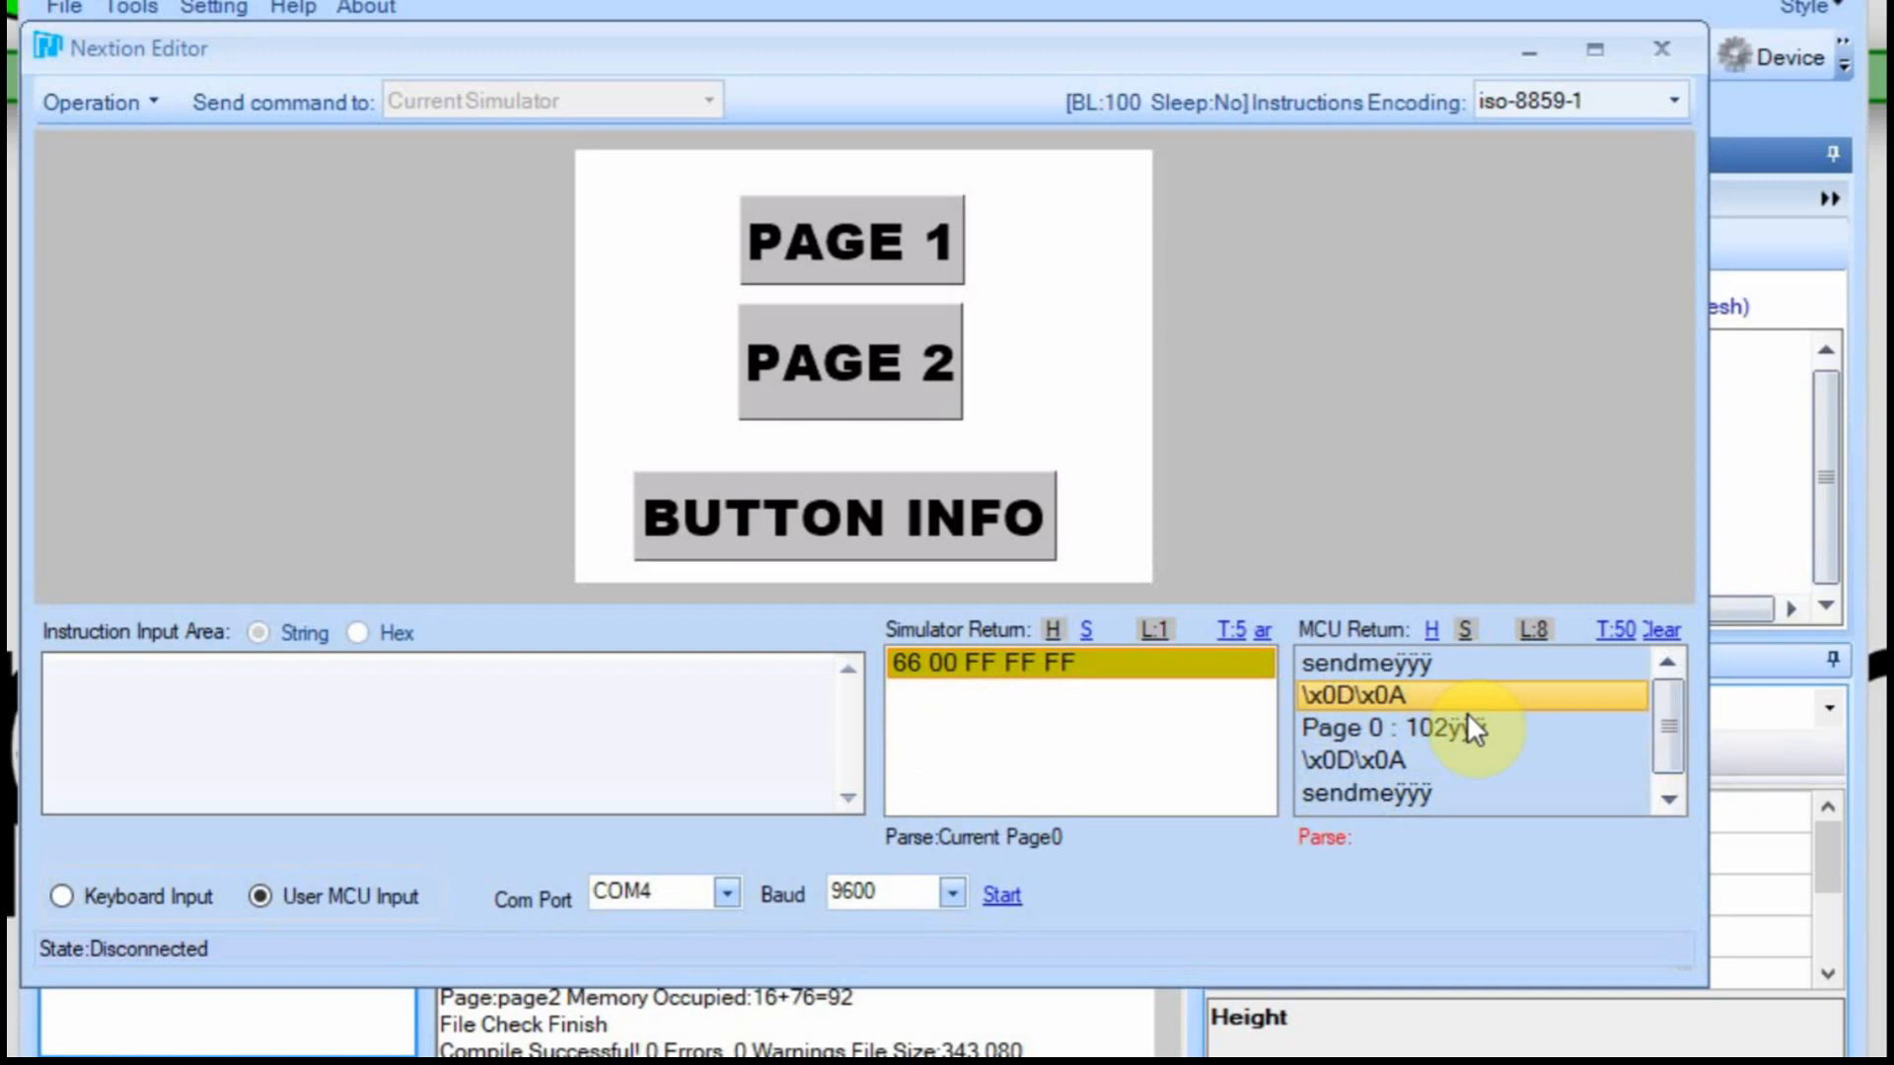
drag(1672, 708, 1677, 748)
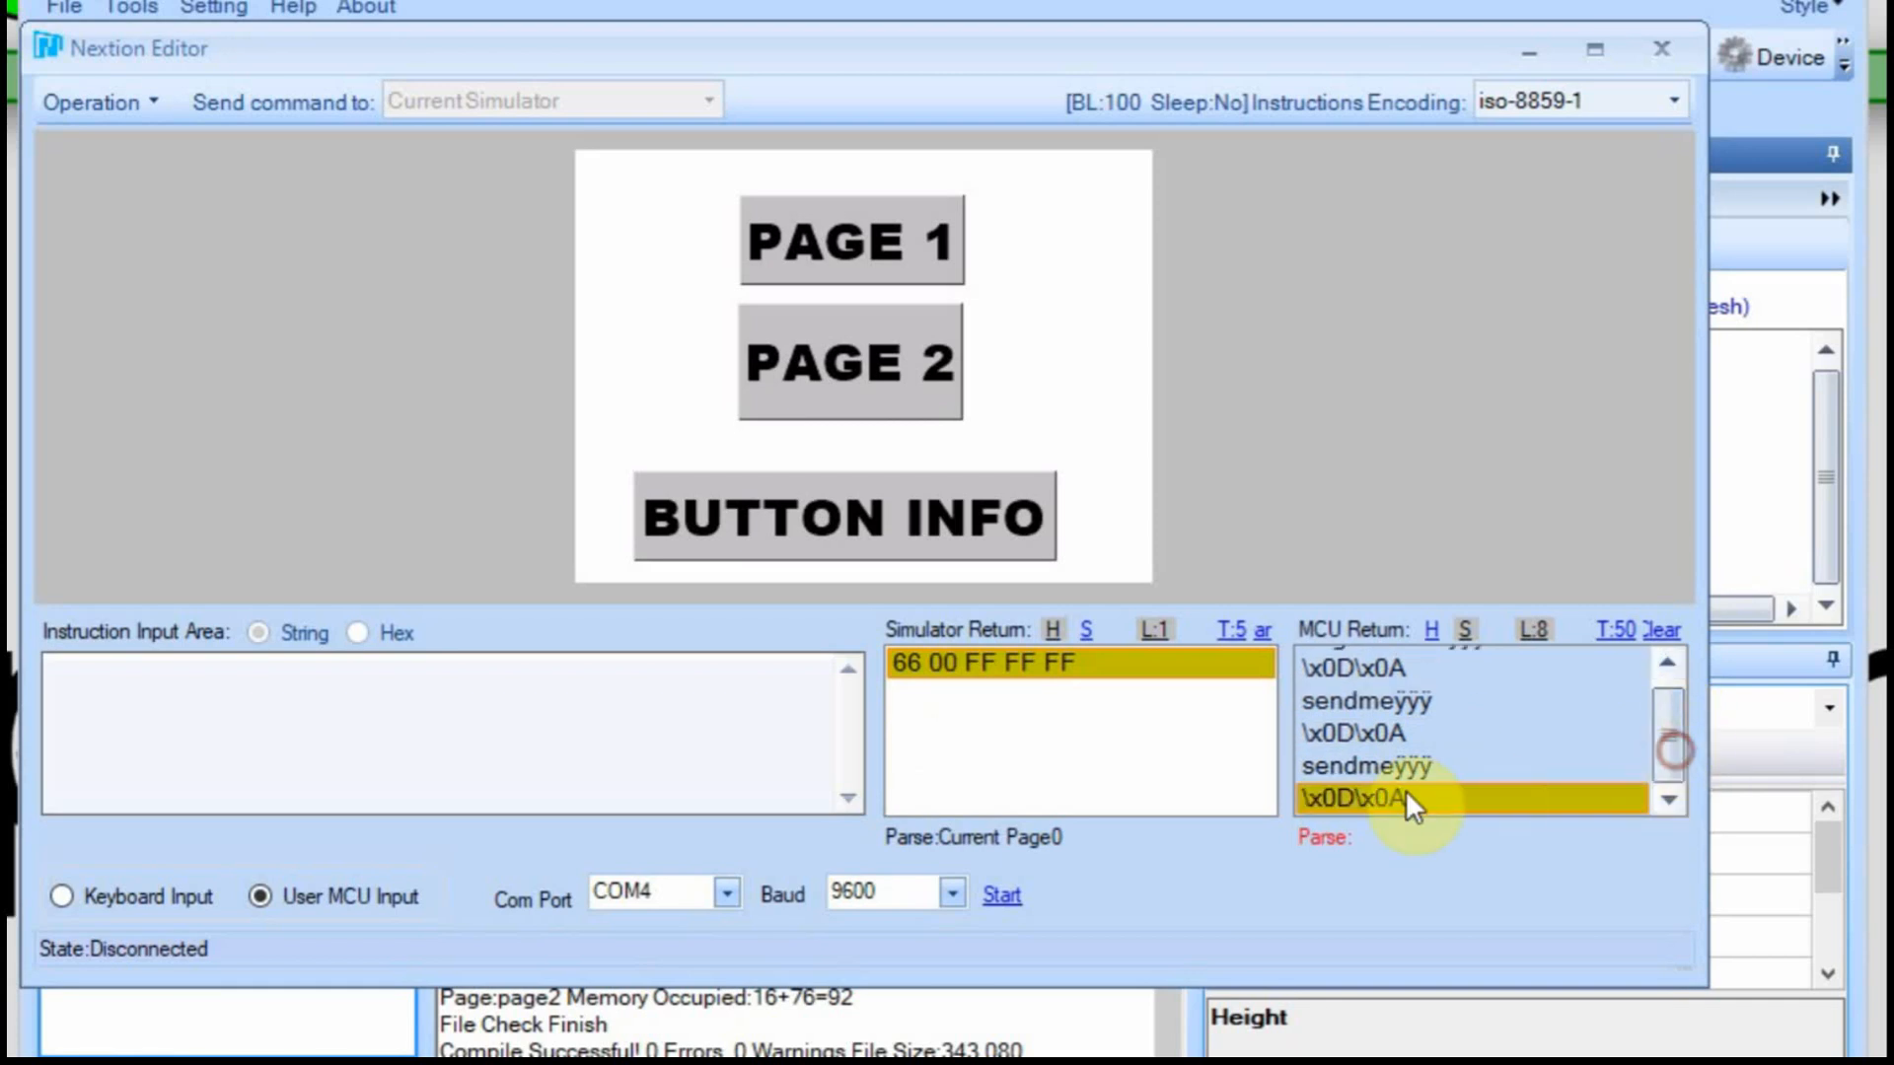
click(1002, 901)
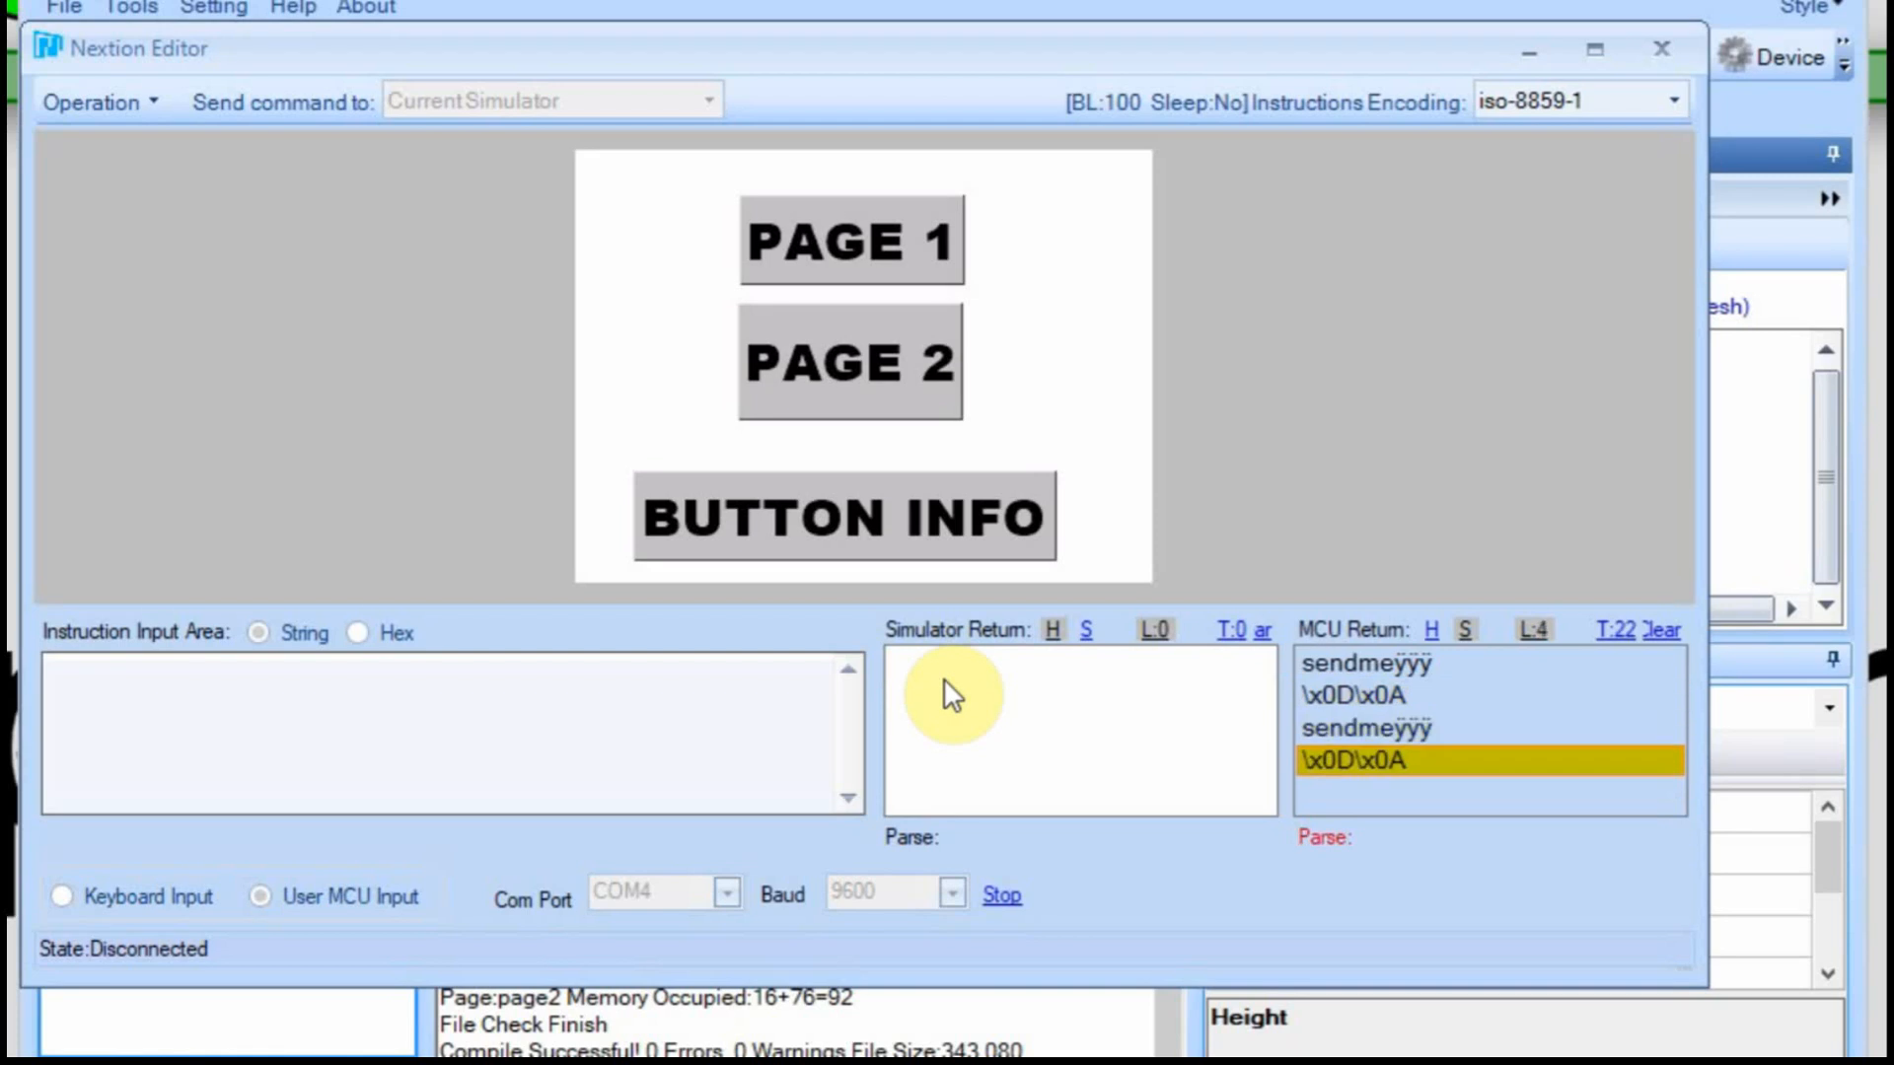
click(125, 108)
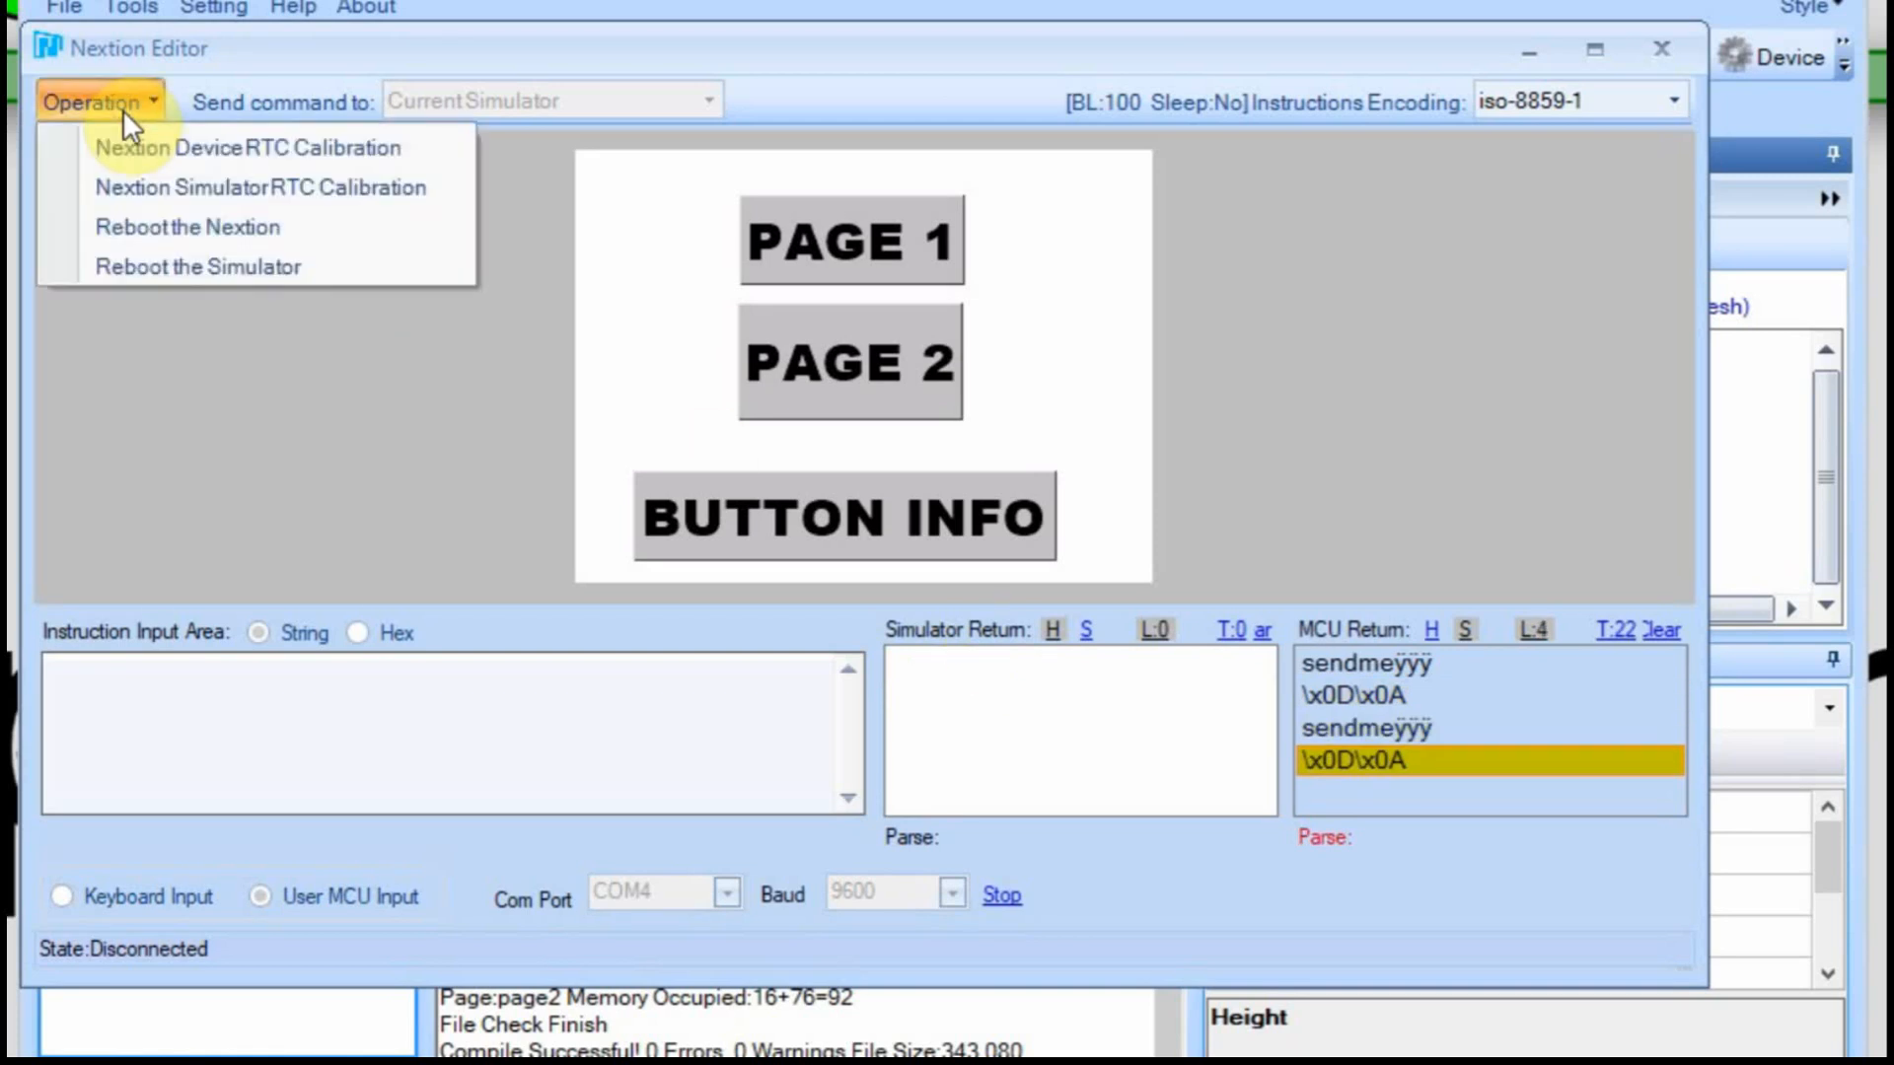
click(167, 271)
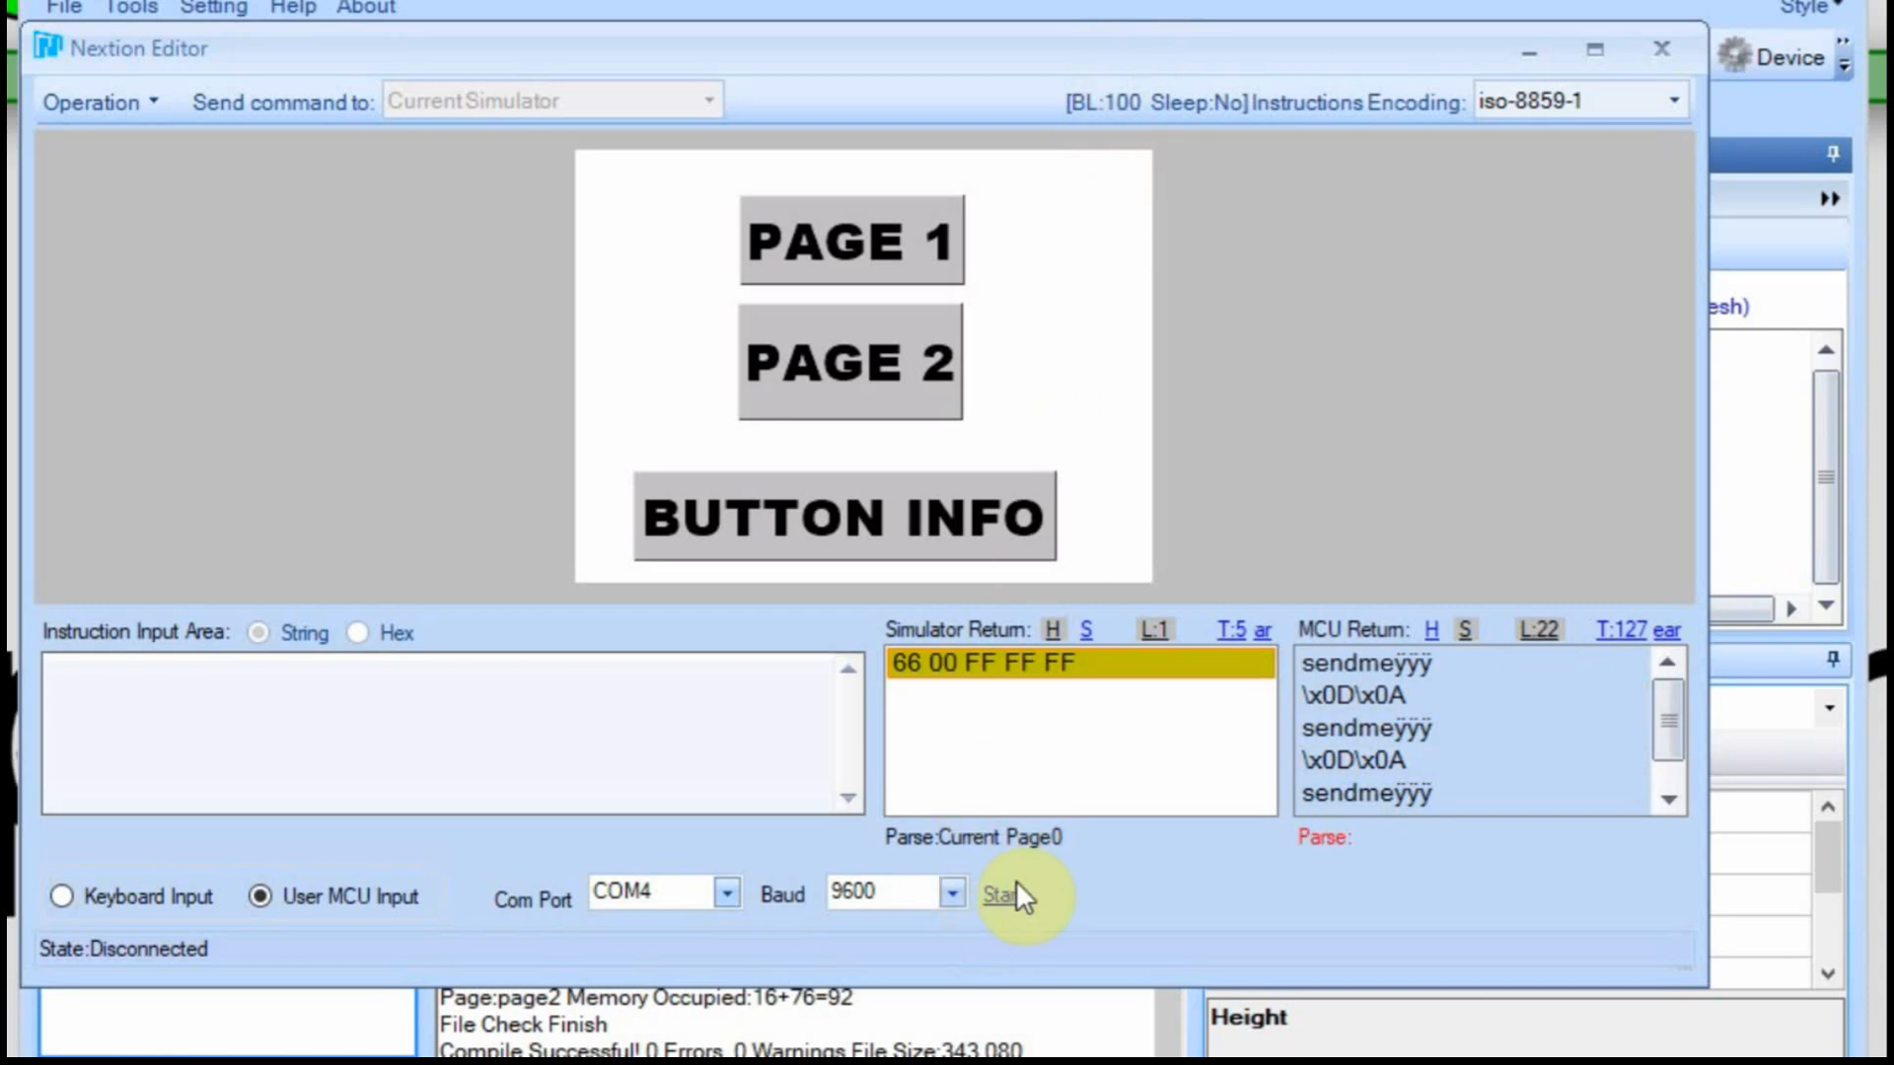
- Switch to the Arduino sketch and save-upload it to the board
key(alt+Tab)
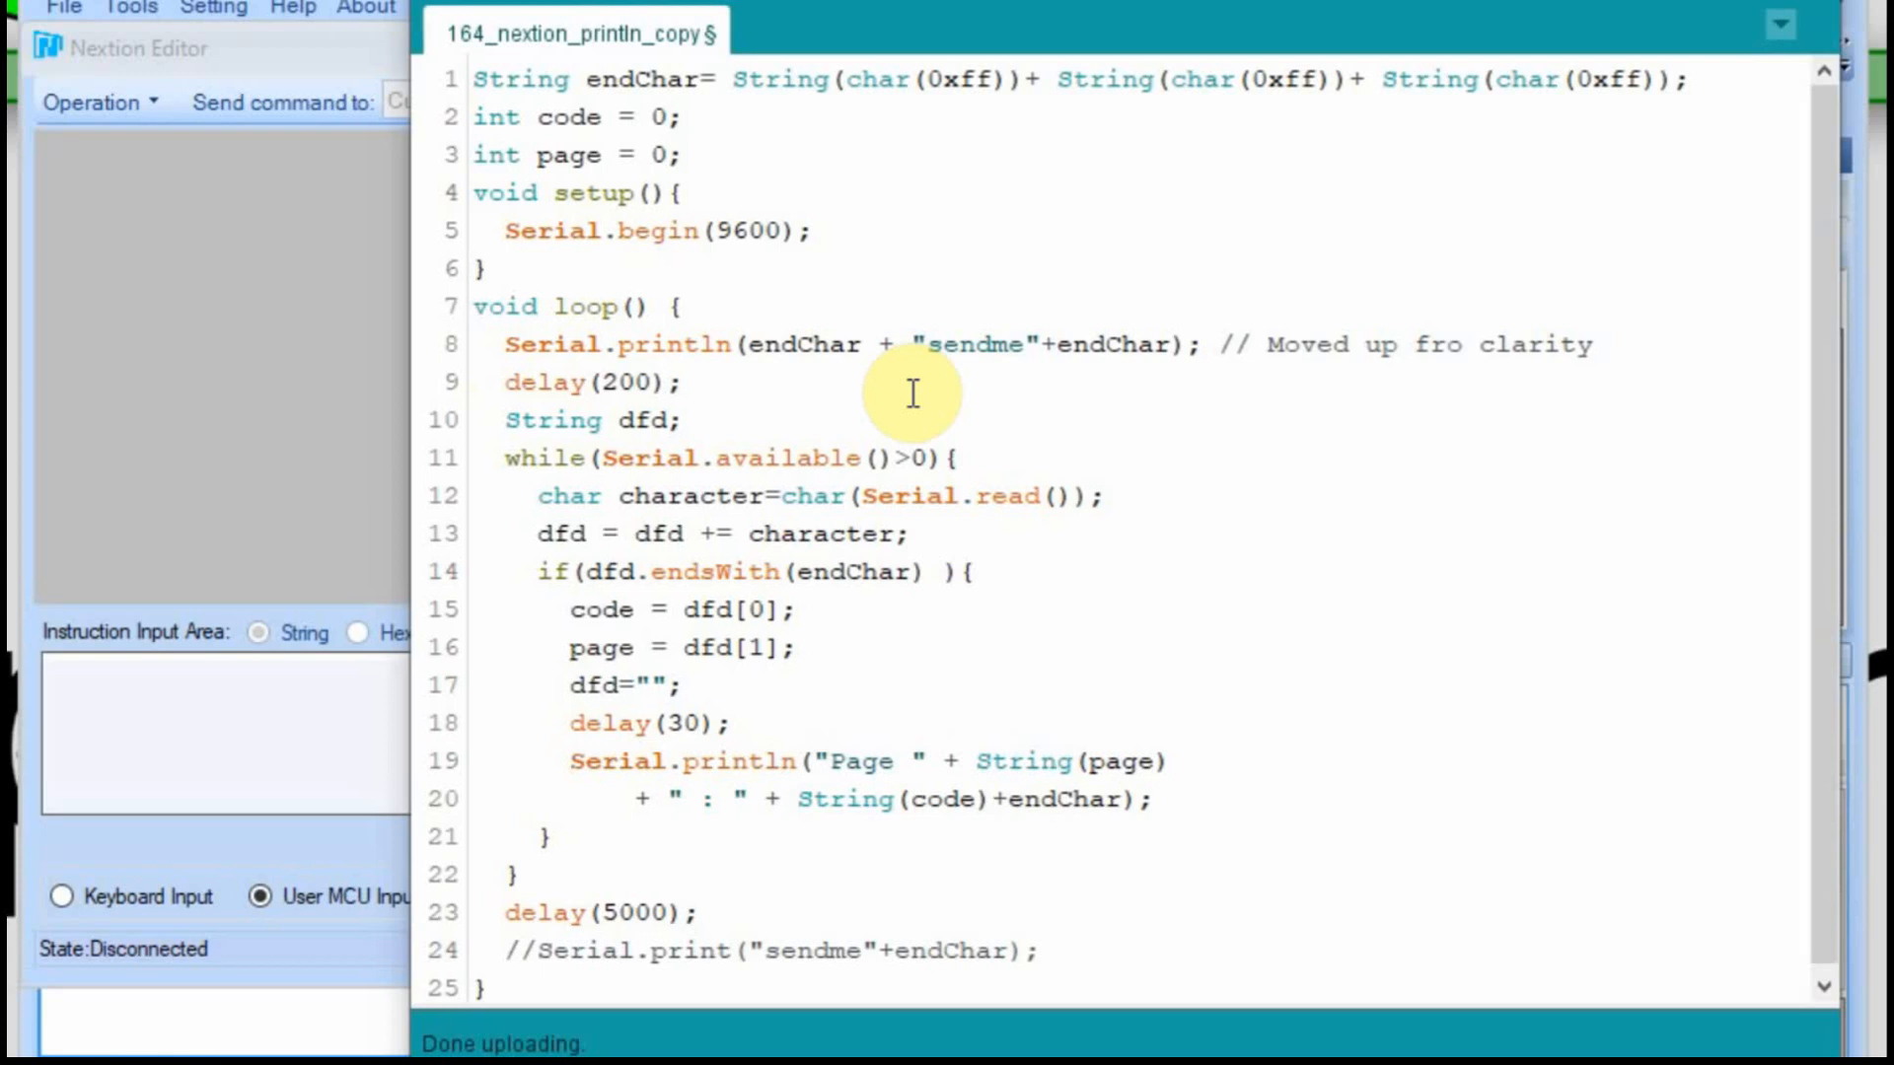
key(ctrl+u)
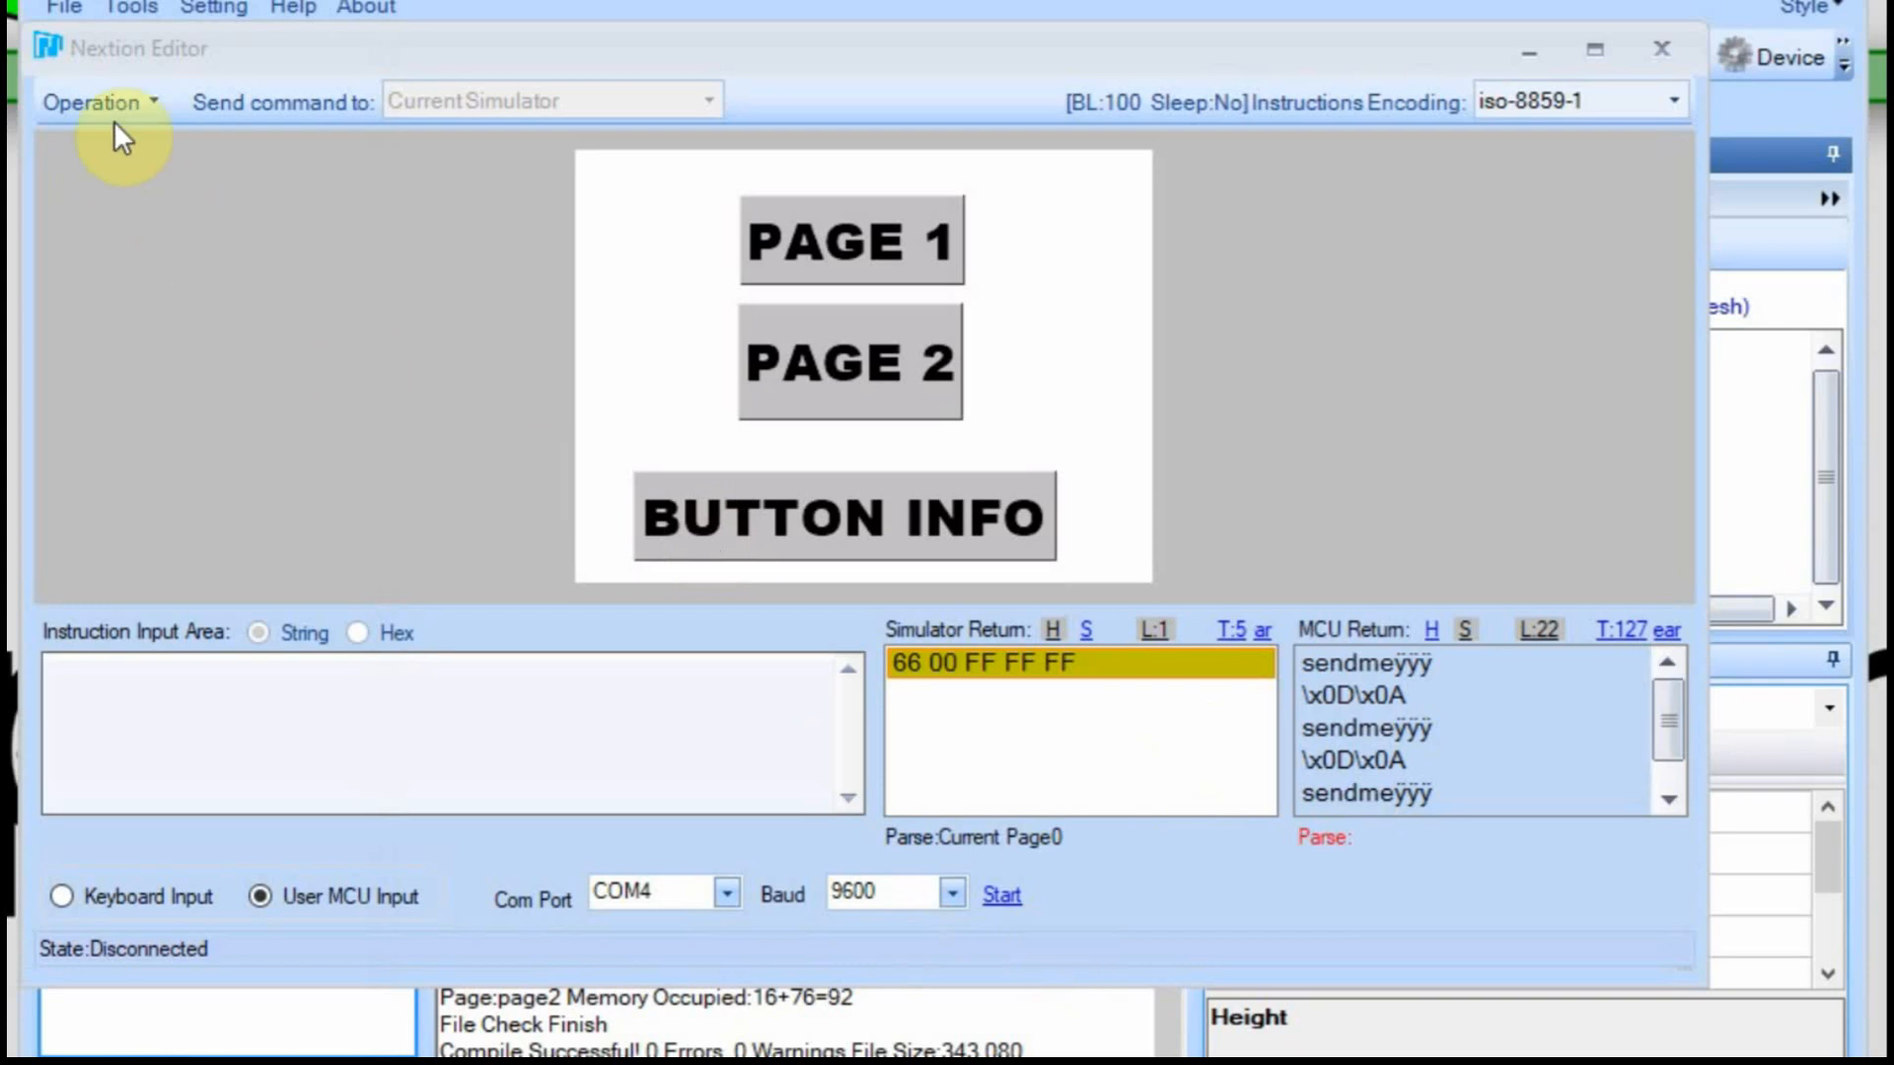
- Restart the simulator and run a short serial session capturing a Page 0 : 102 reply
click(148, 97)
click(190, 252)
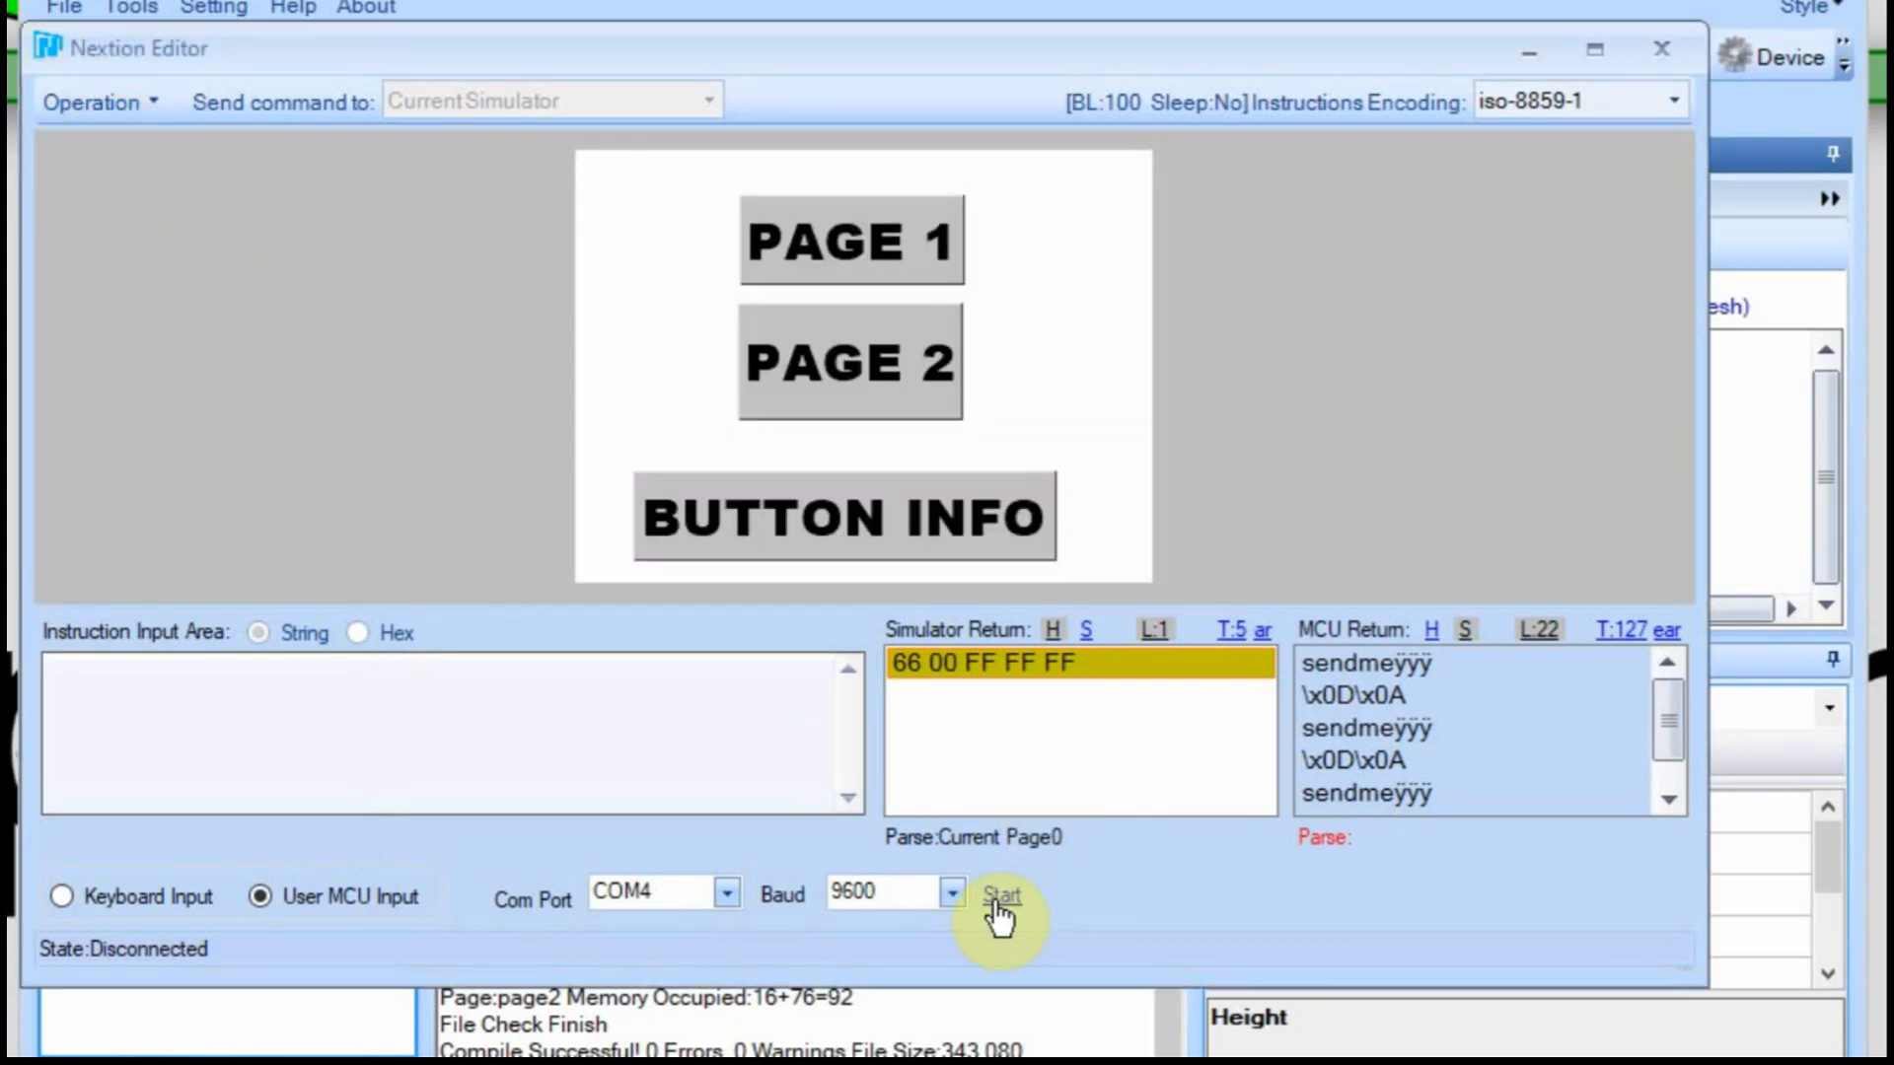
click(1000, 900)
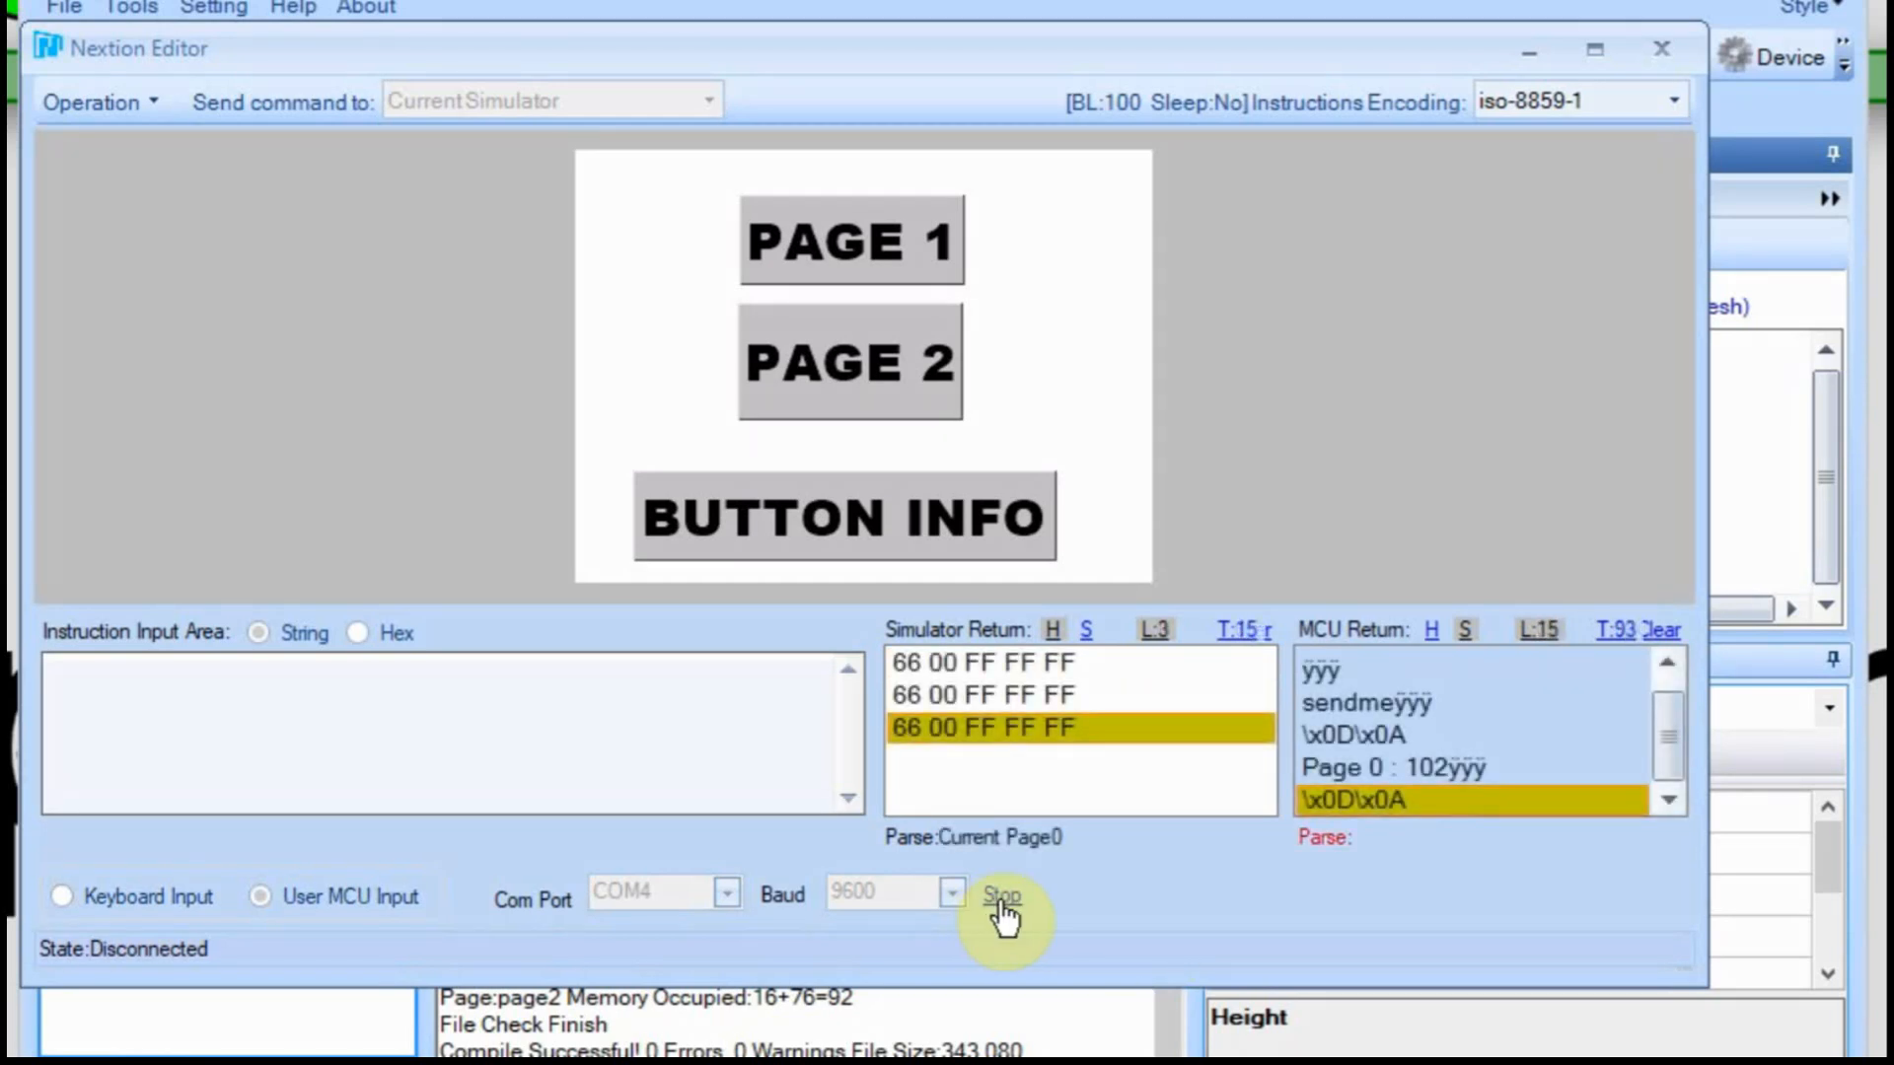
click(1004, 900)
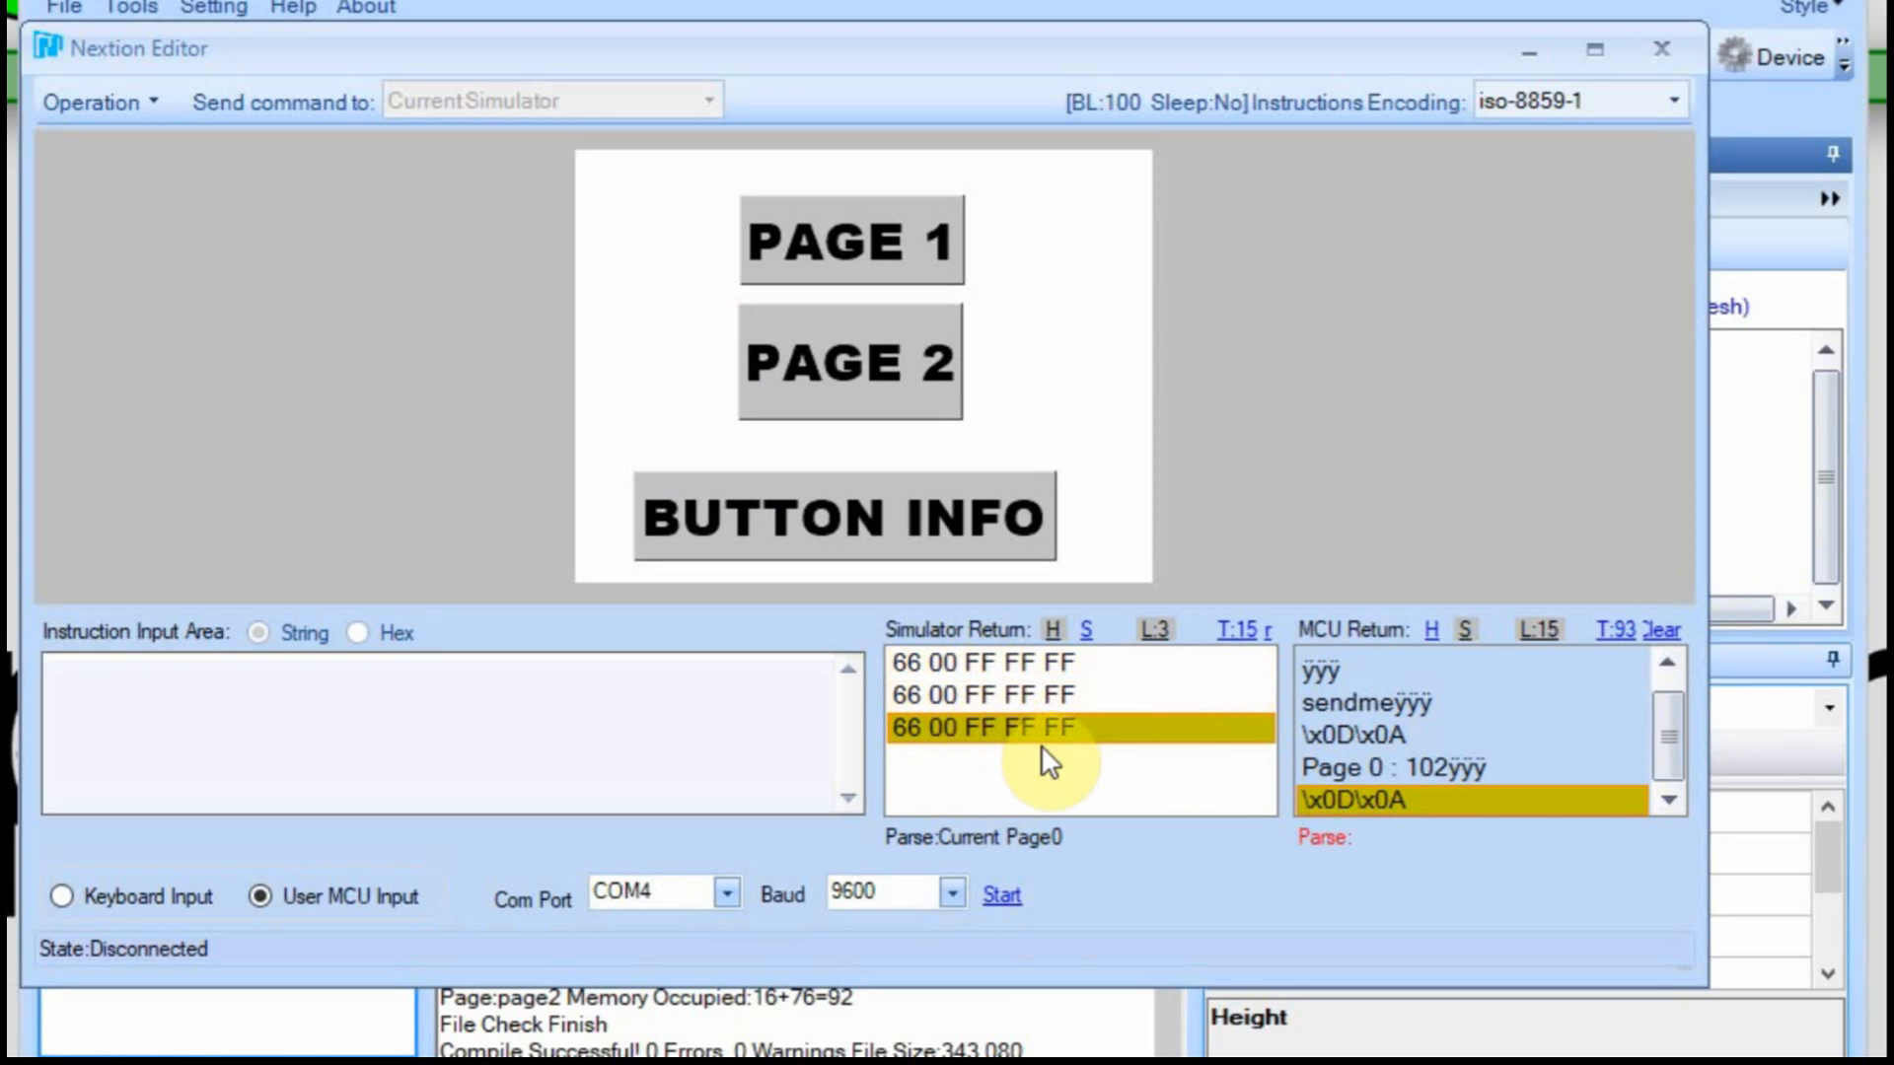
drag(1666, 740, 1668, 684)
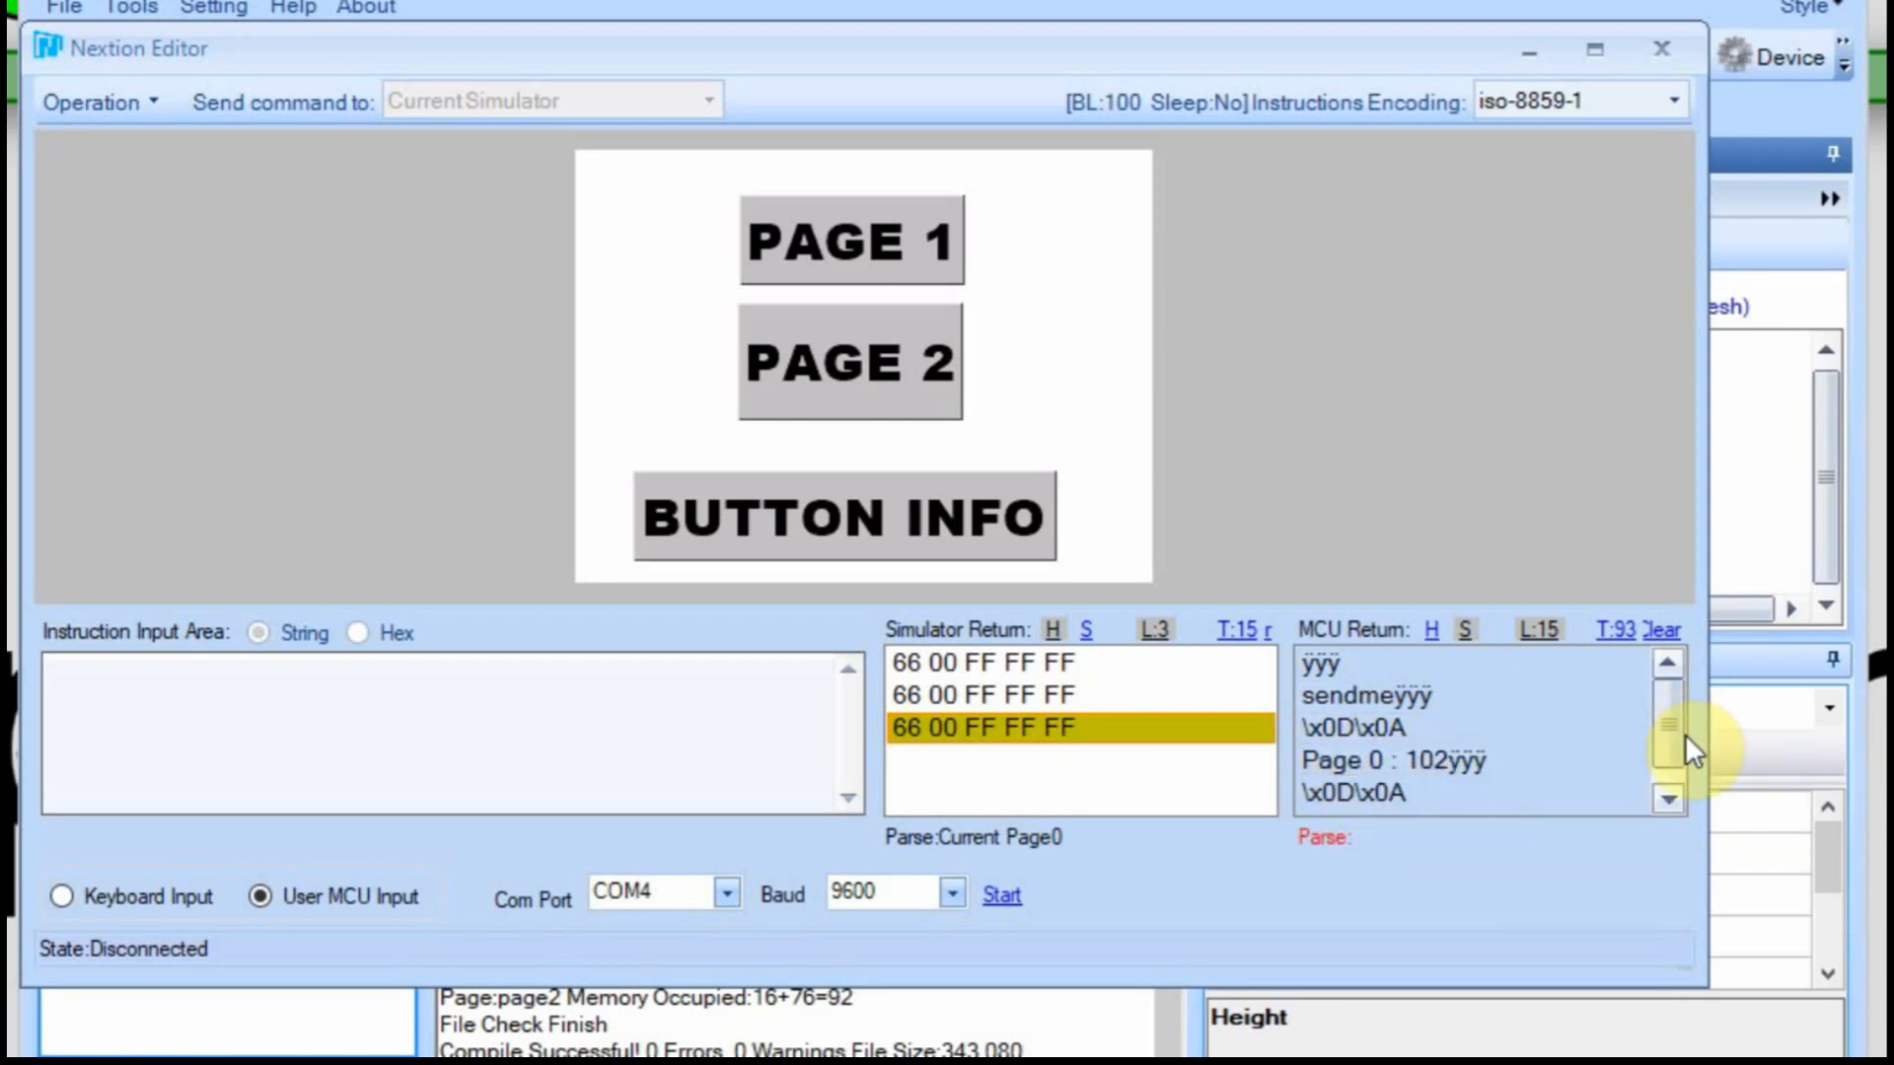
- Scroll through the MCU Return list to see the reply between line-feed rows
click(1667, 803)
click(1668, 803)
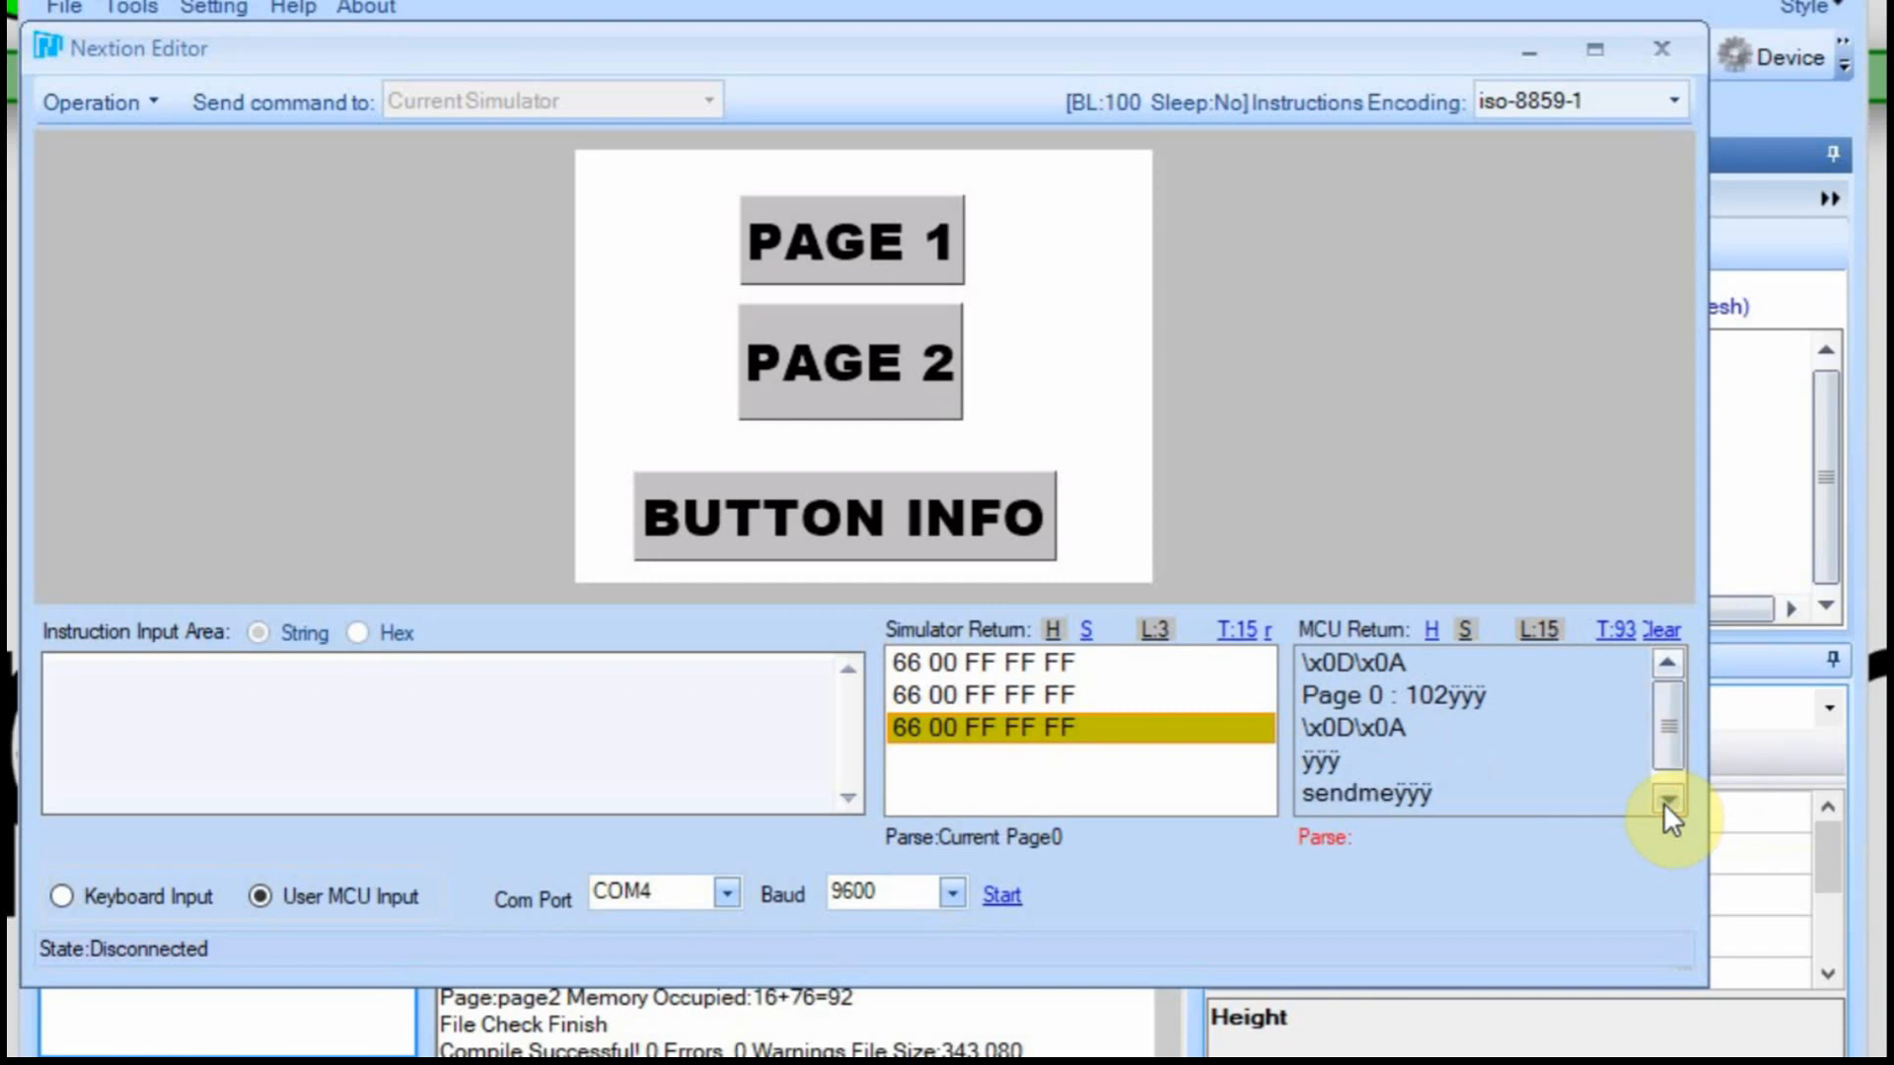
click(1667, 804)
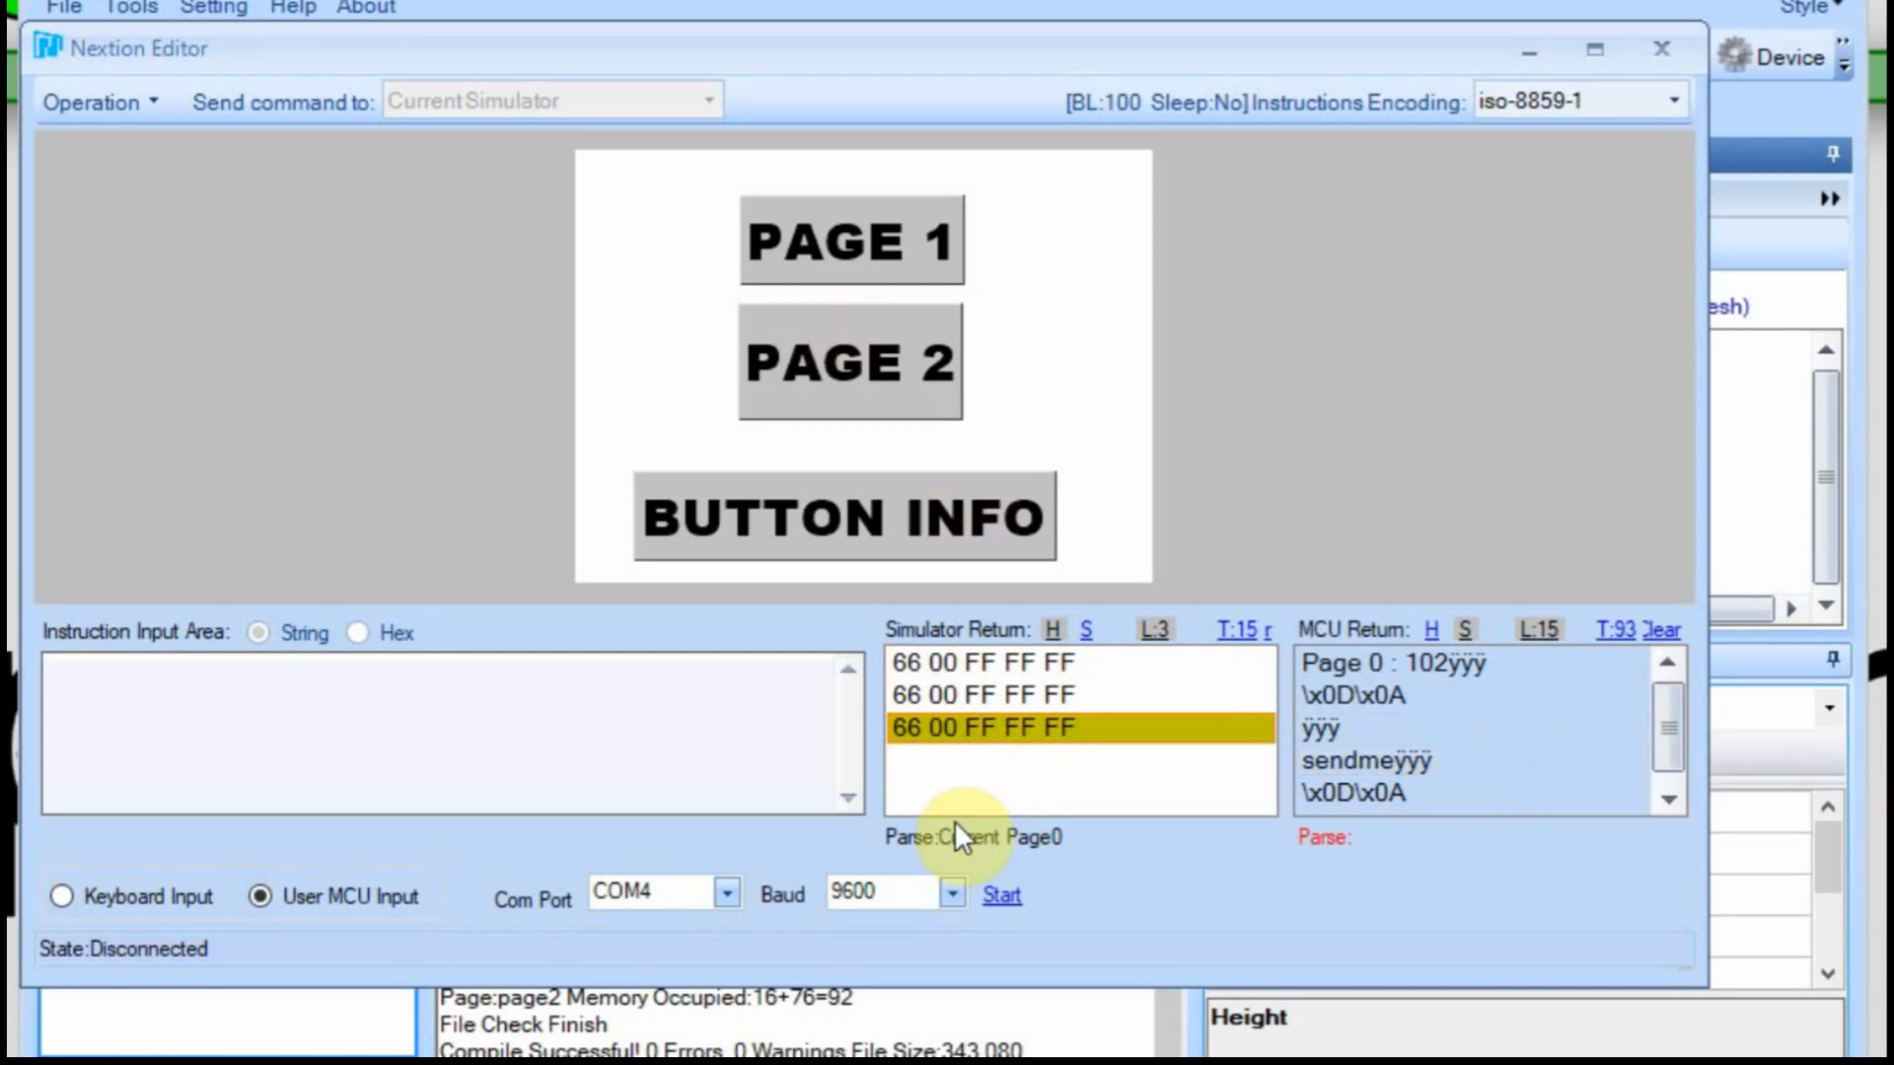
- Run a serial session, change page on the simulated screen to get Page 2 : 102, then bring the sketch forward
click(1006, 900)
click(851, 361)
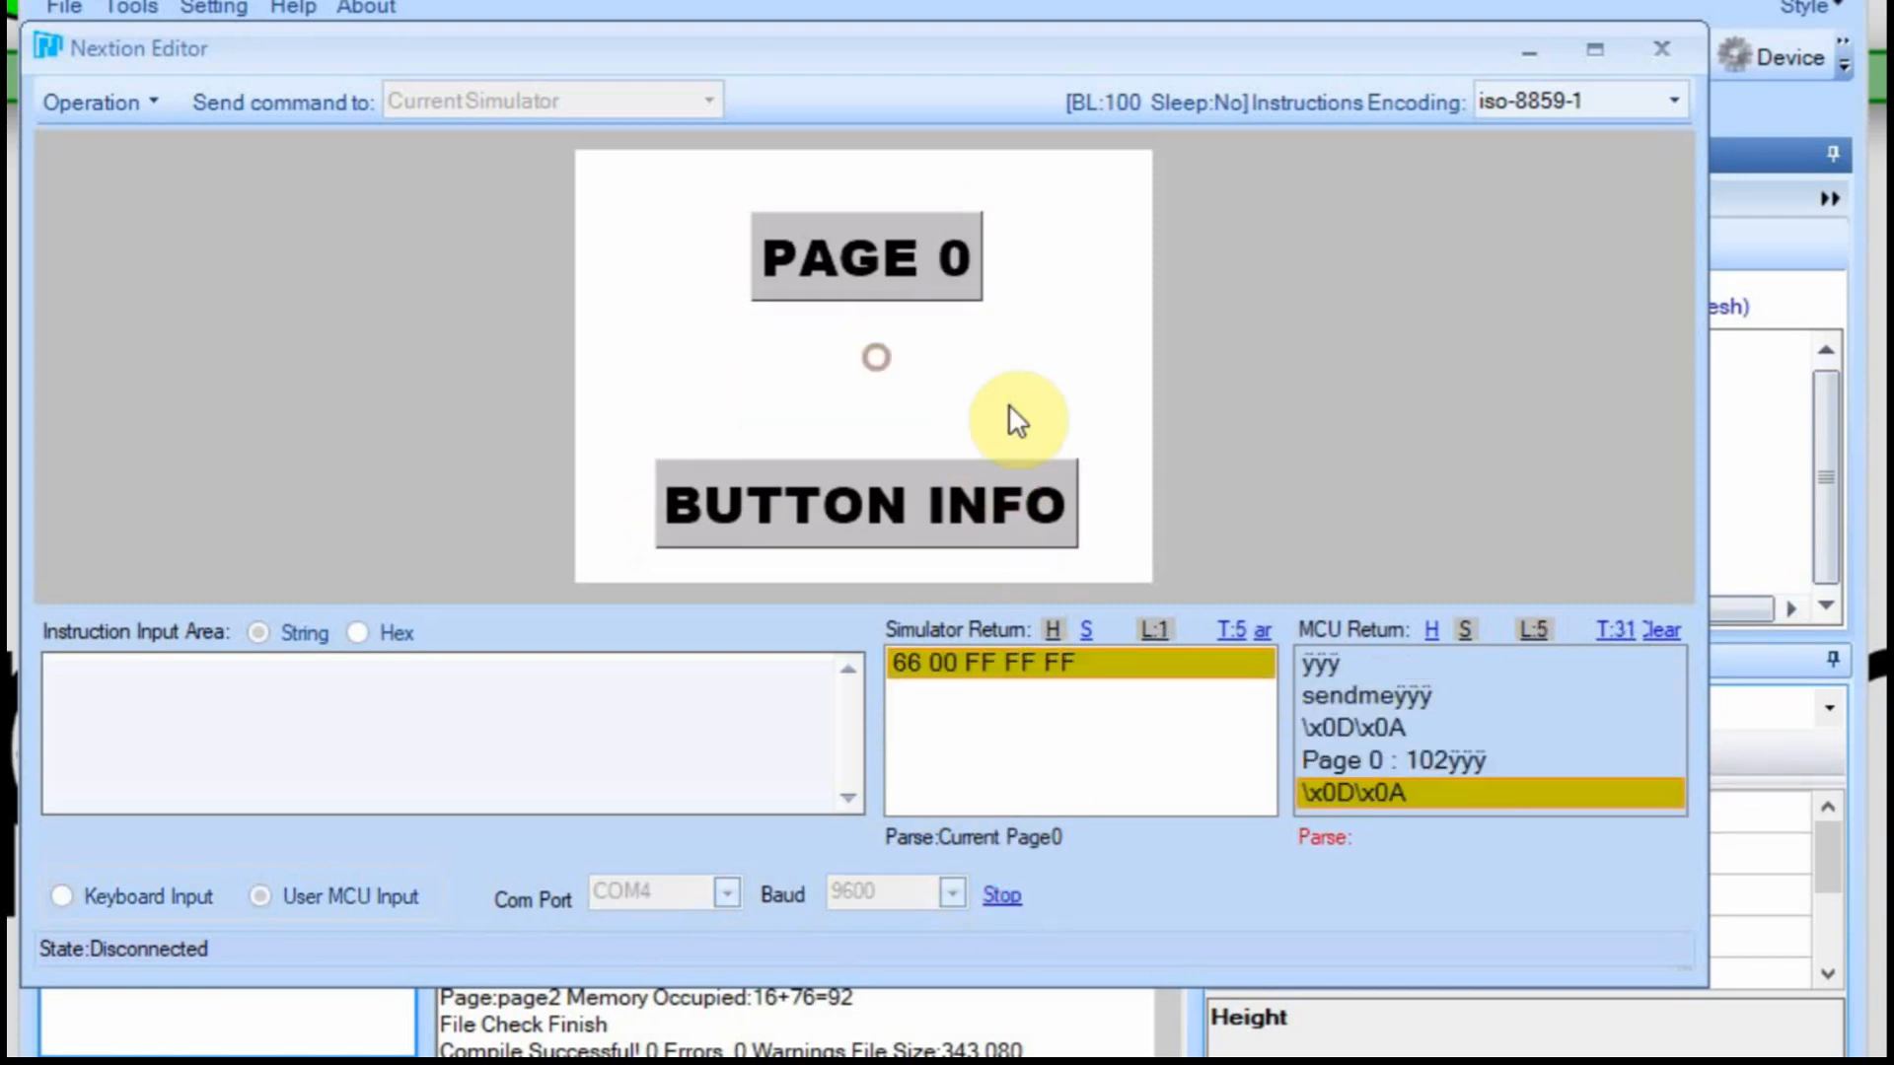
click(1088, 366)
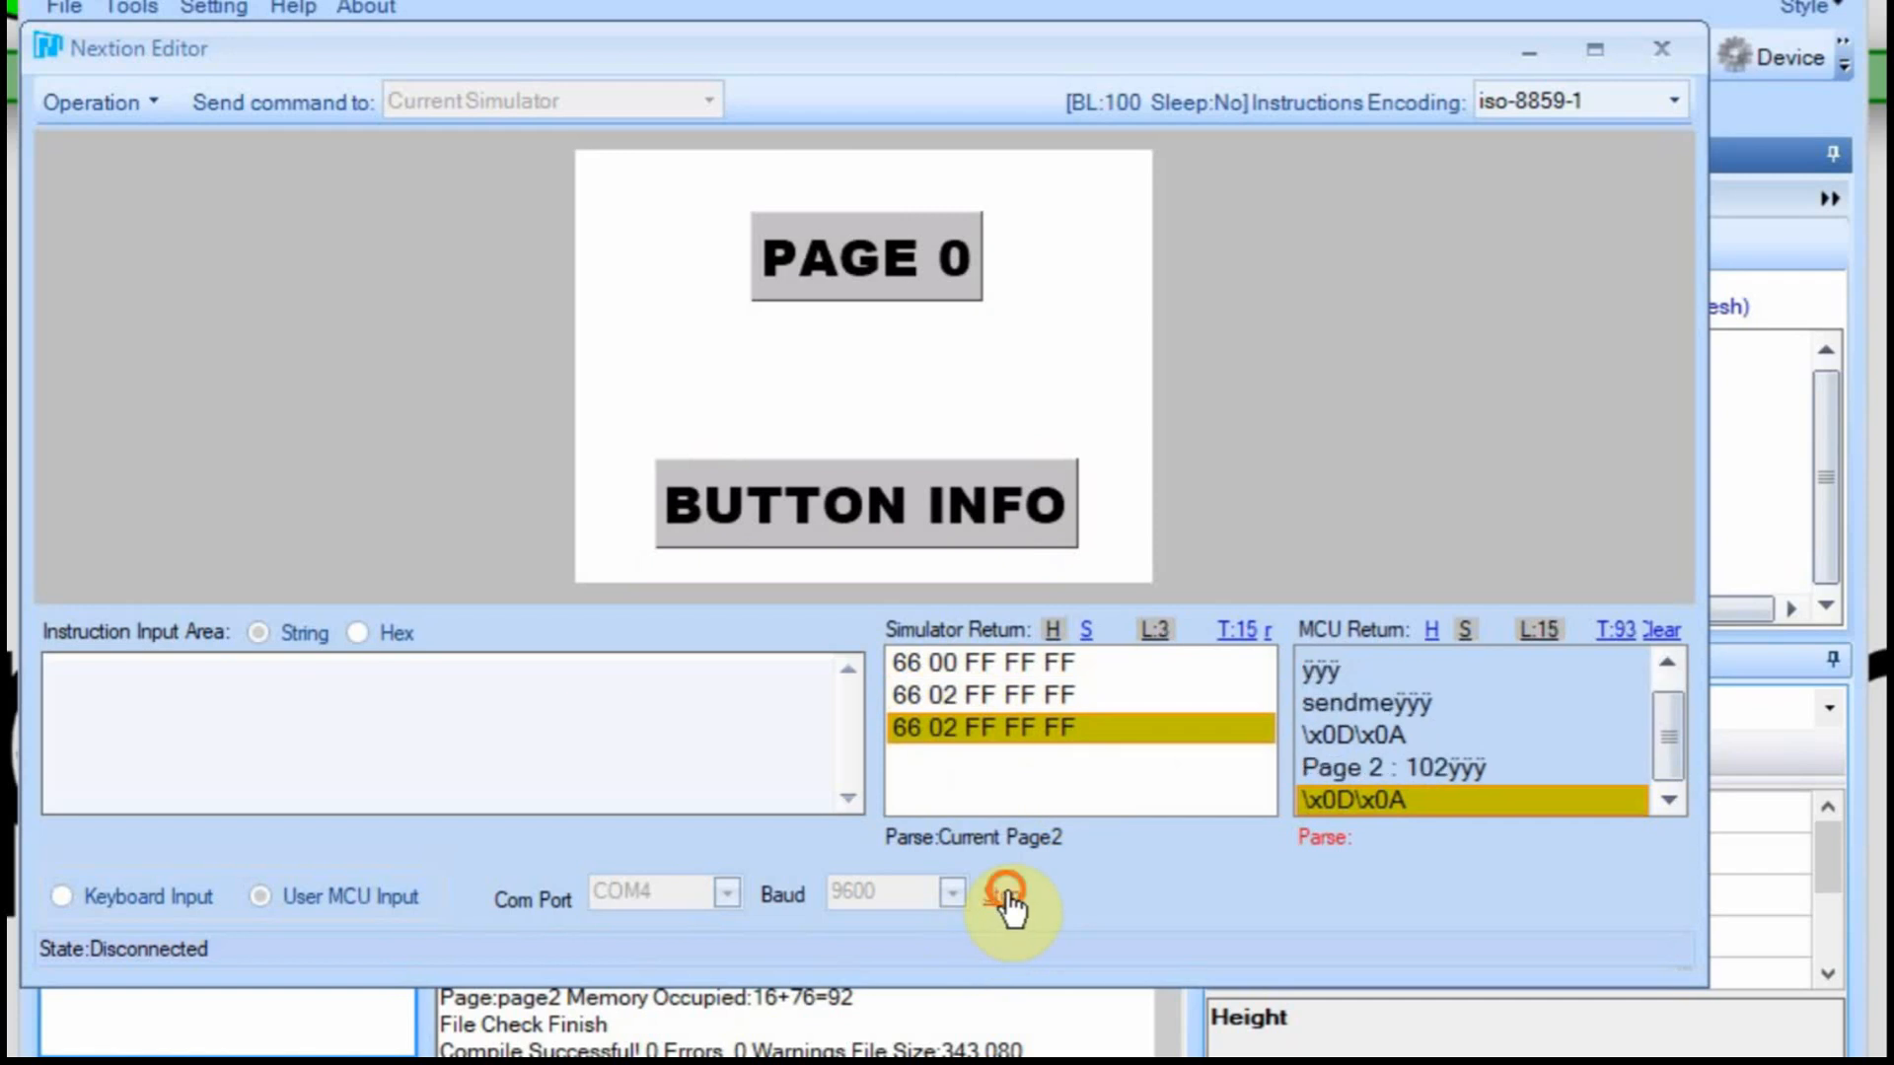
click(1002, 896)
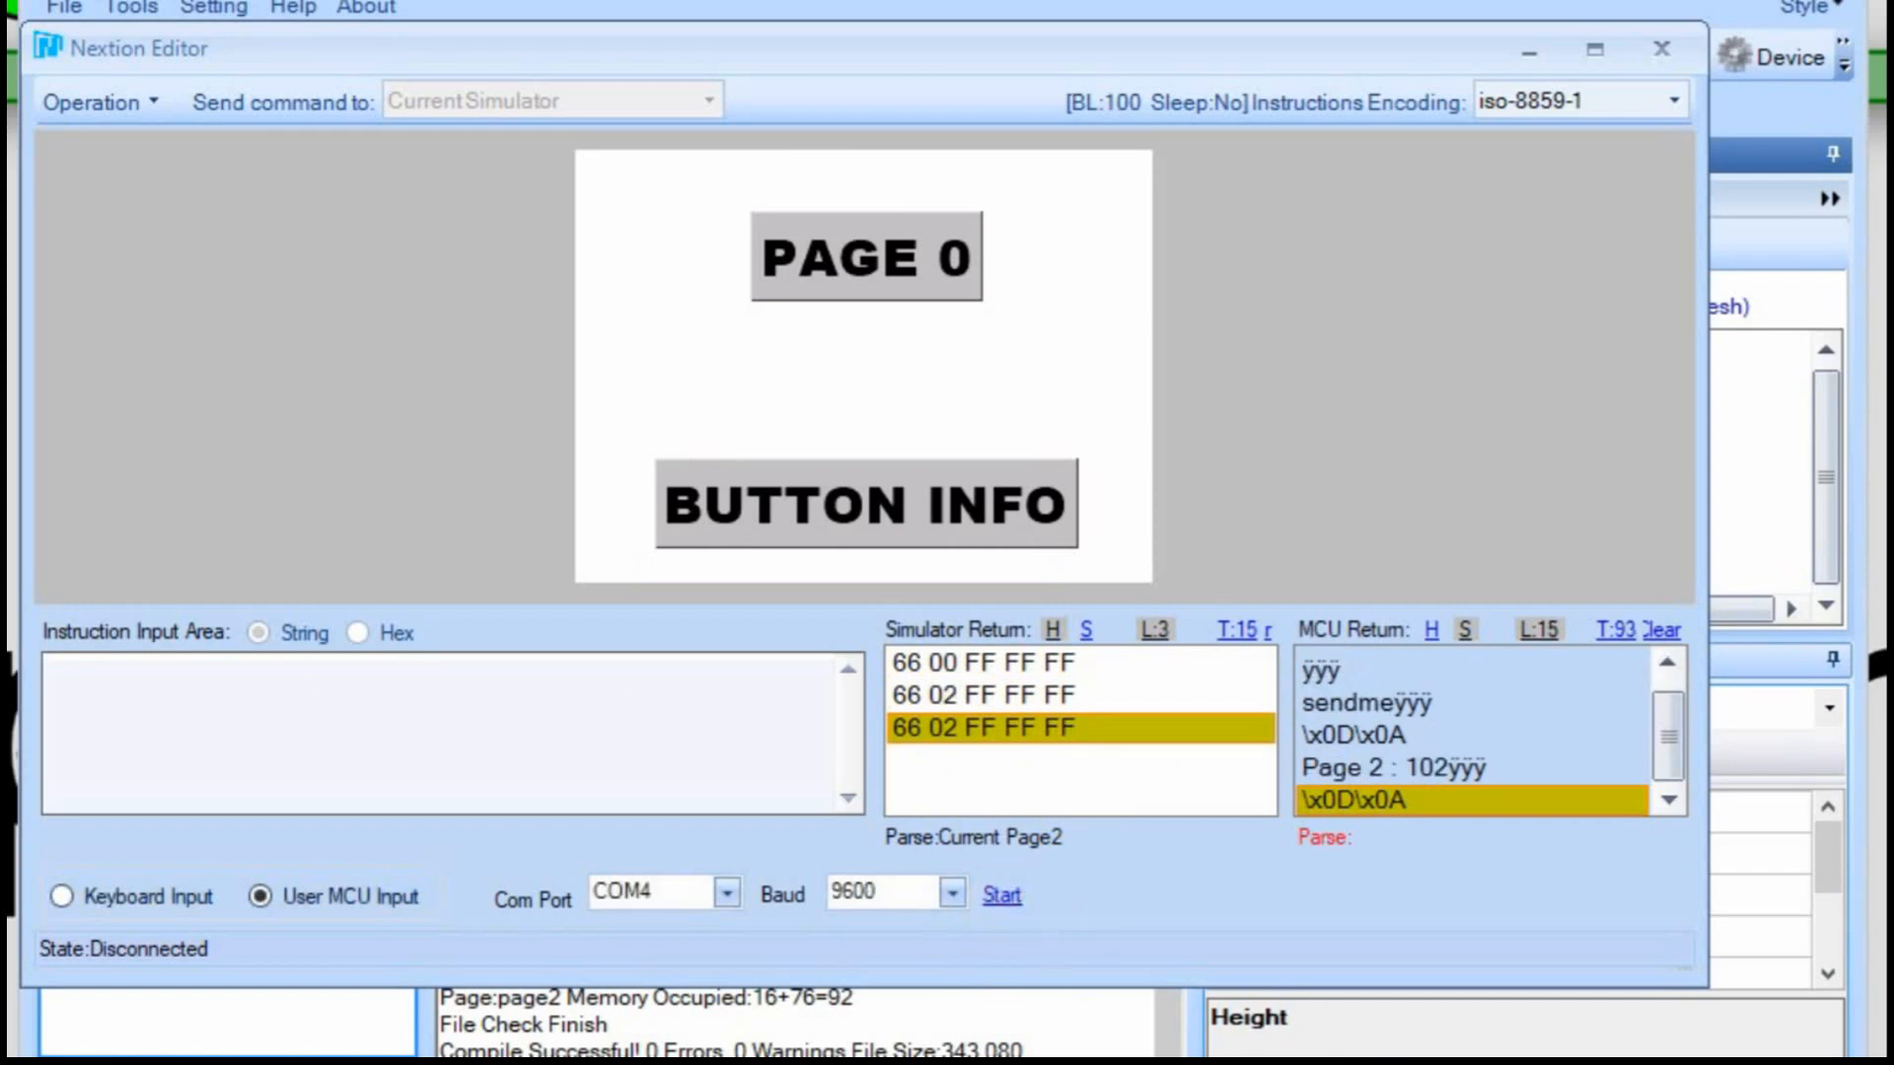
click(1867, 663)
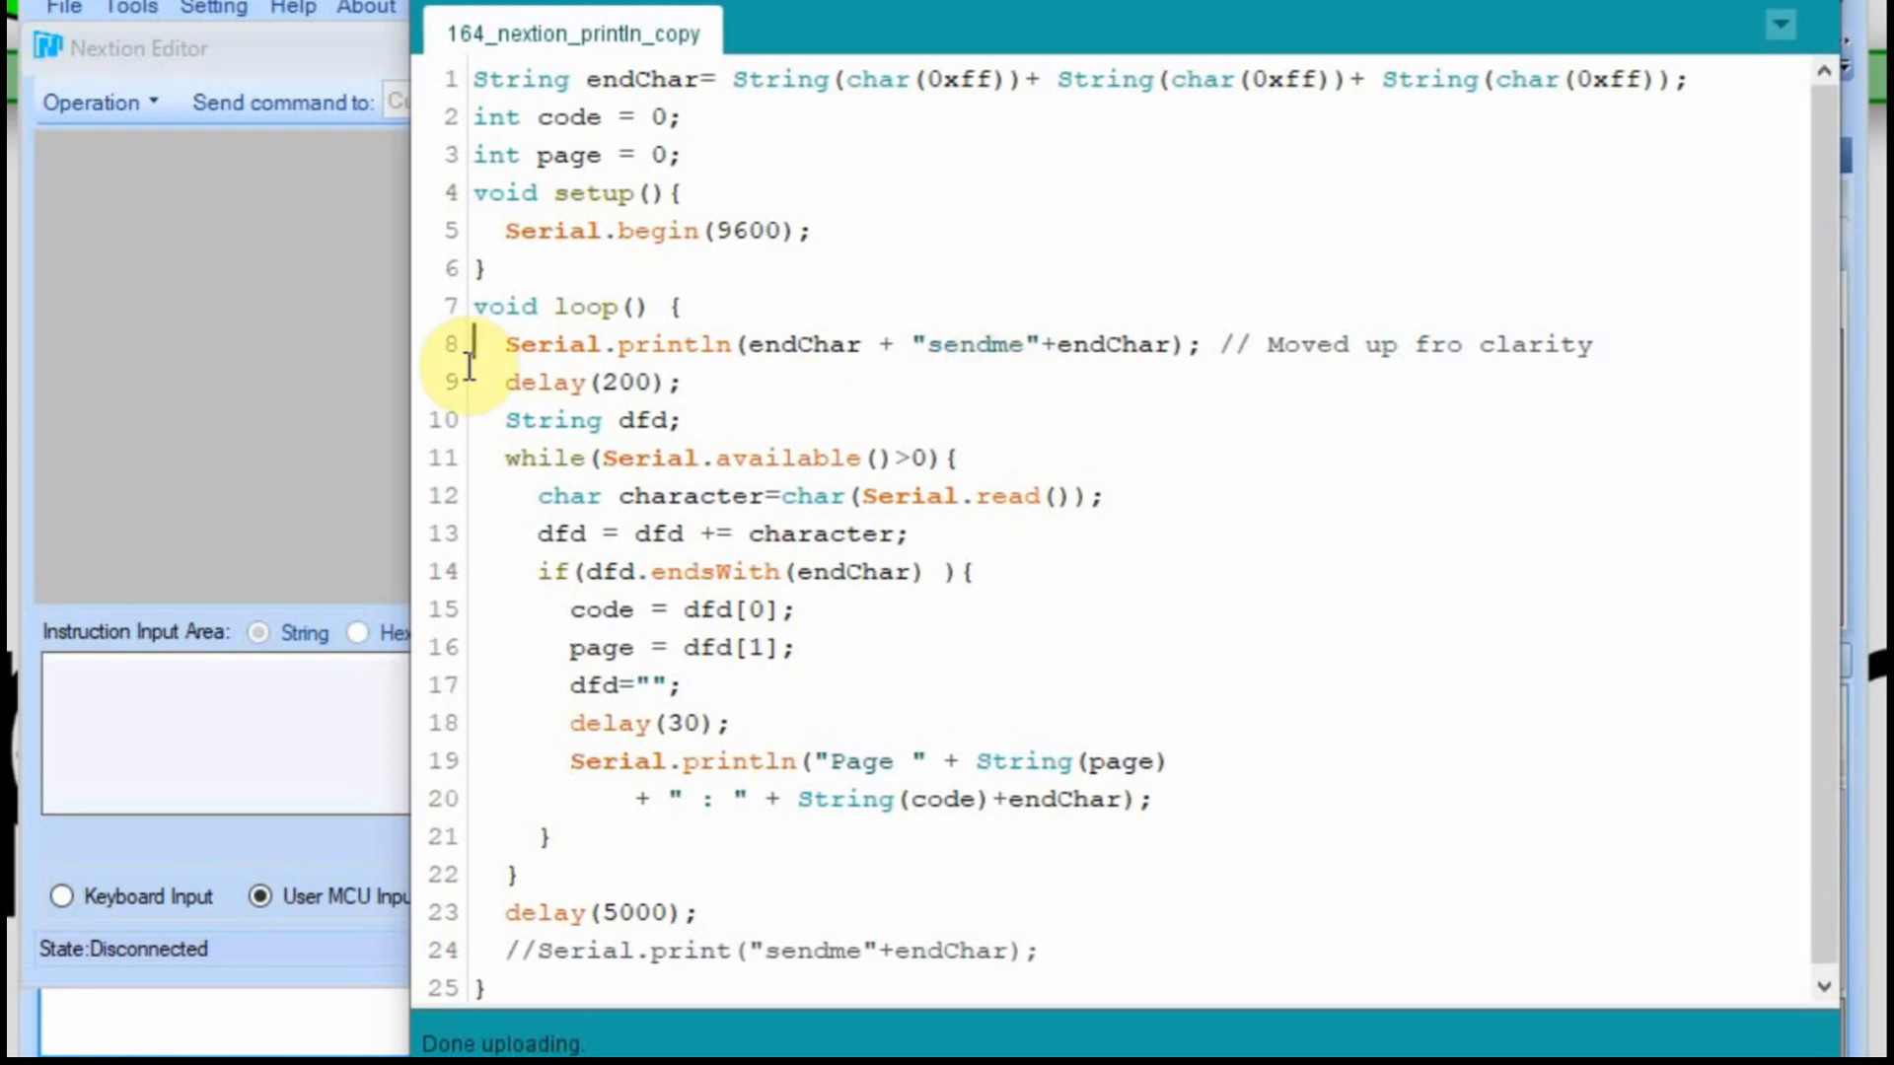
- Undo the edit so the sendme println no longer has the leading endChar
key(ctrl+z)
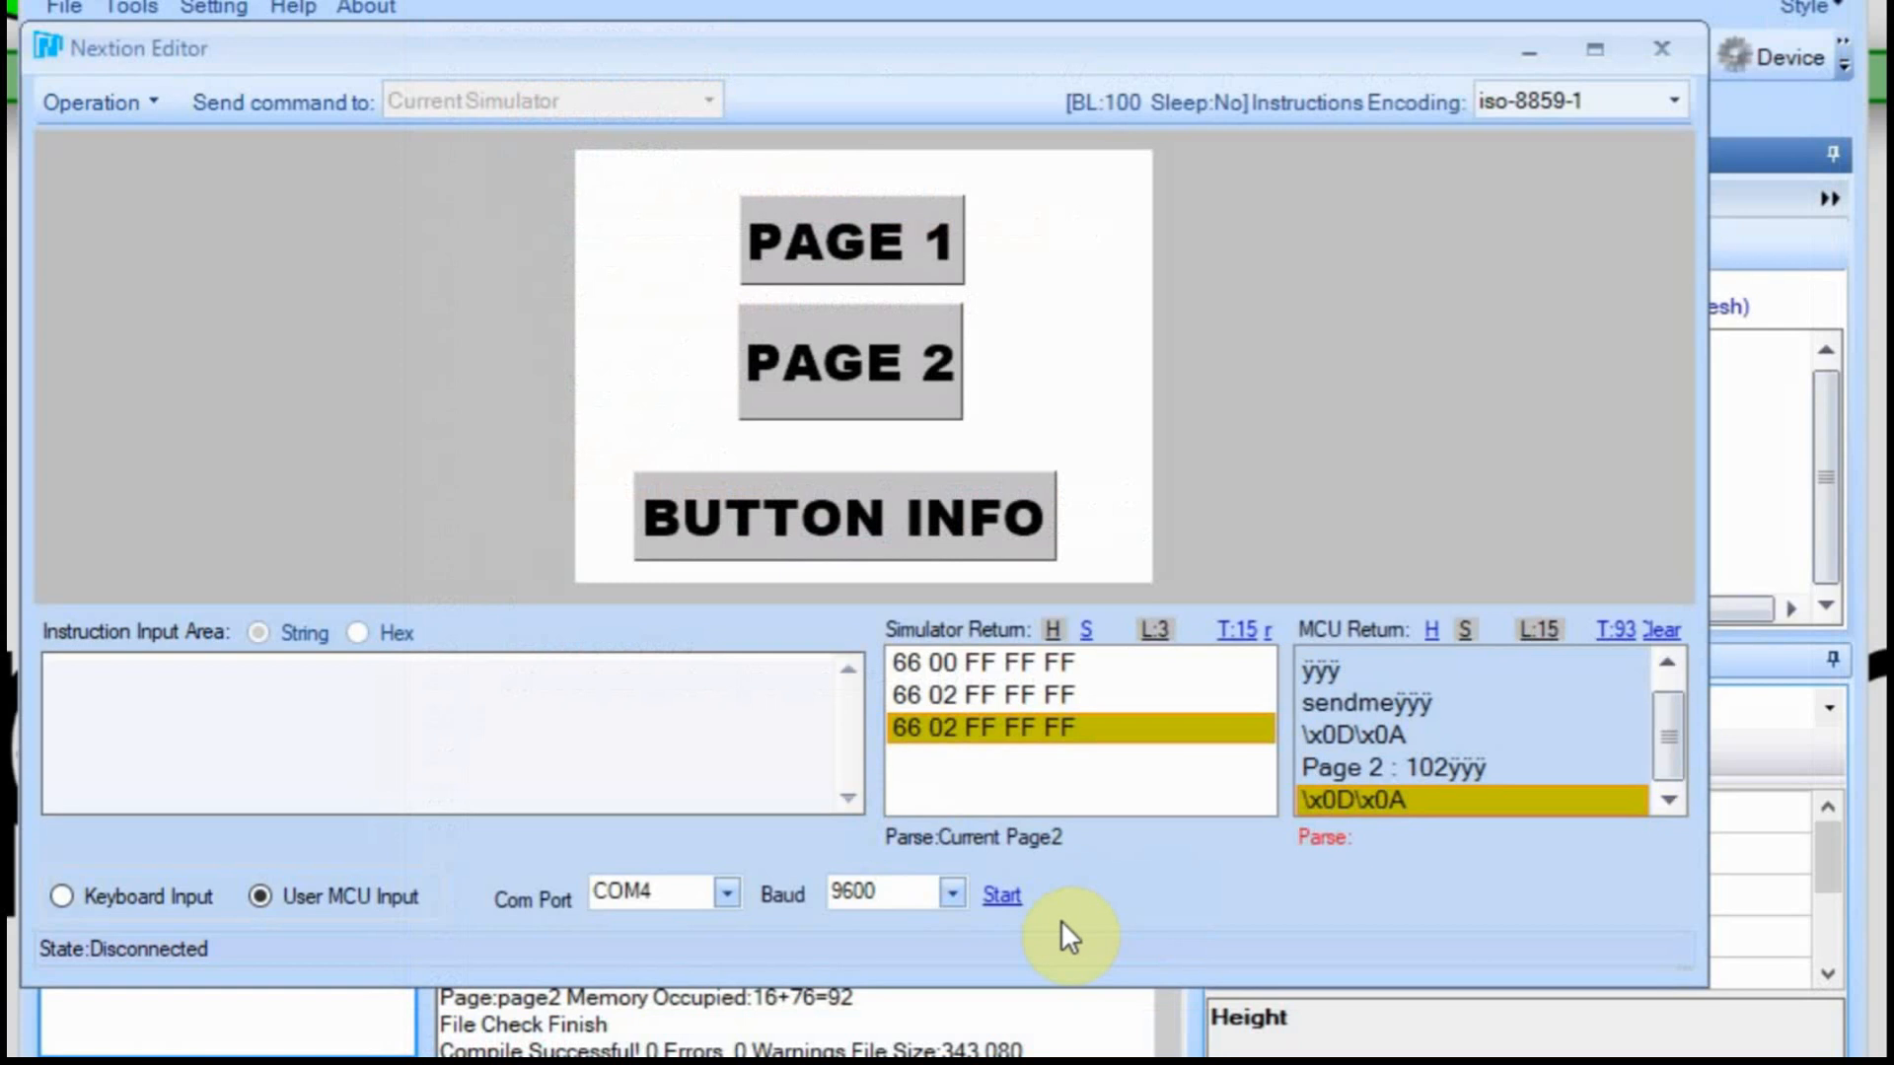
- Run a short serial session and inspect the bytes of the sendme, line-feed and Page 0 reply rows
click(1002, 895)
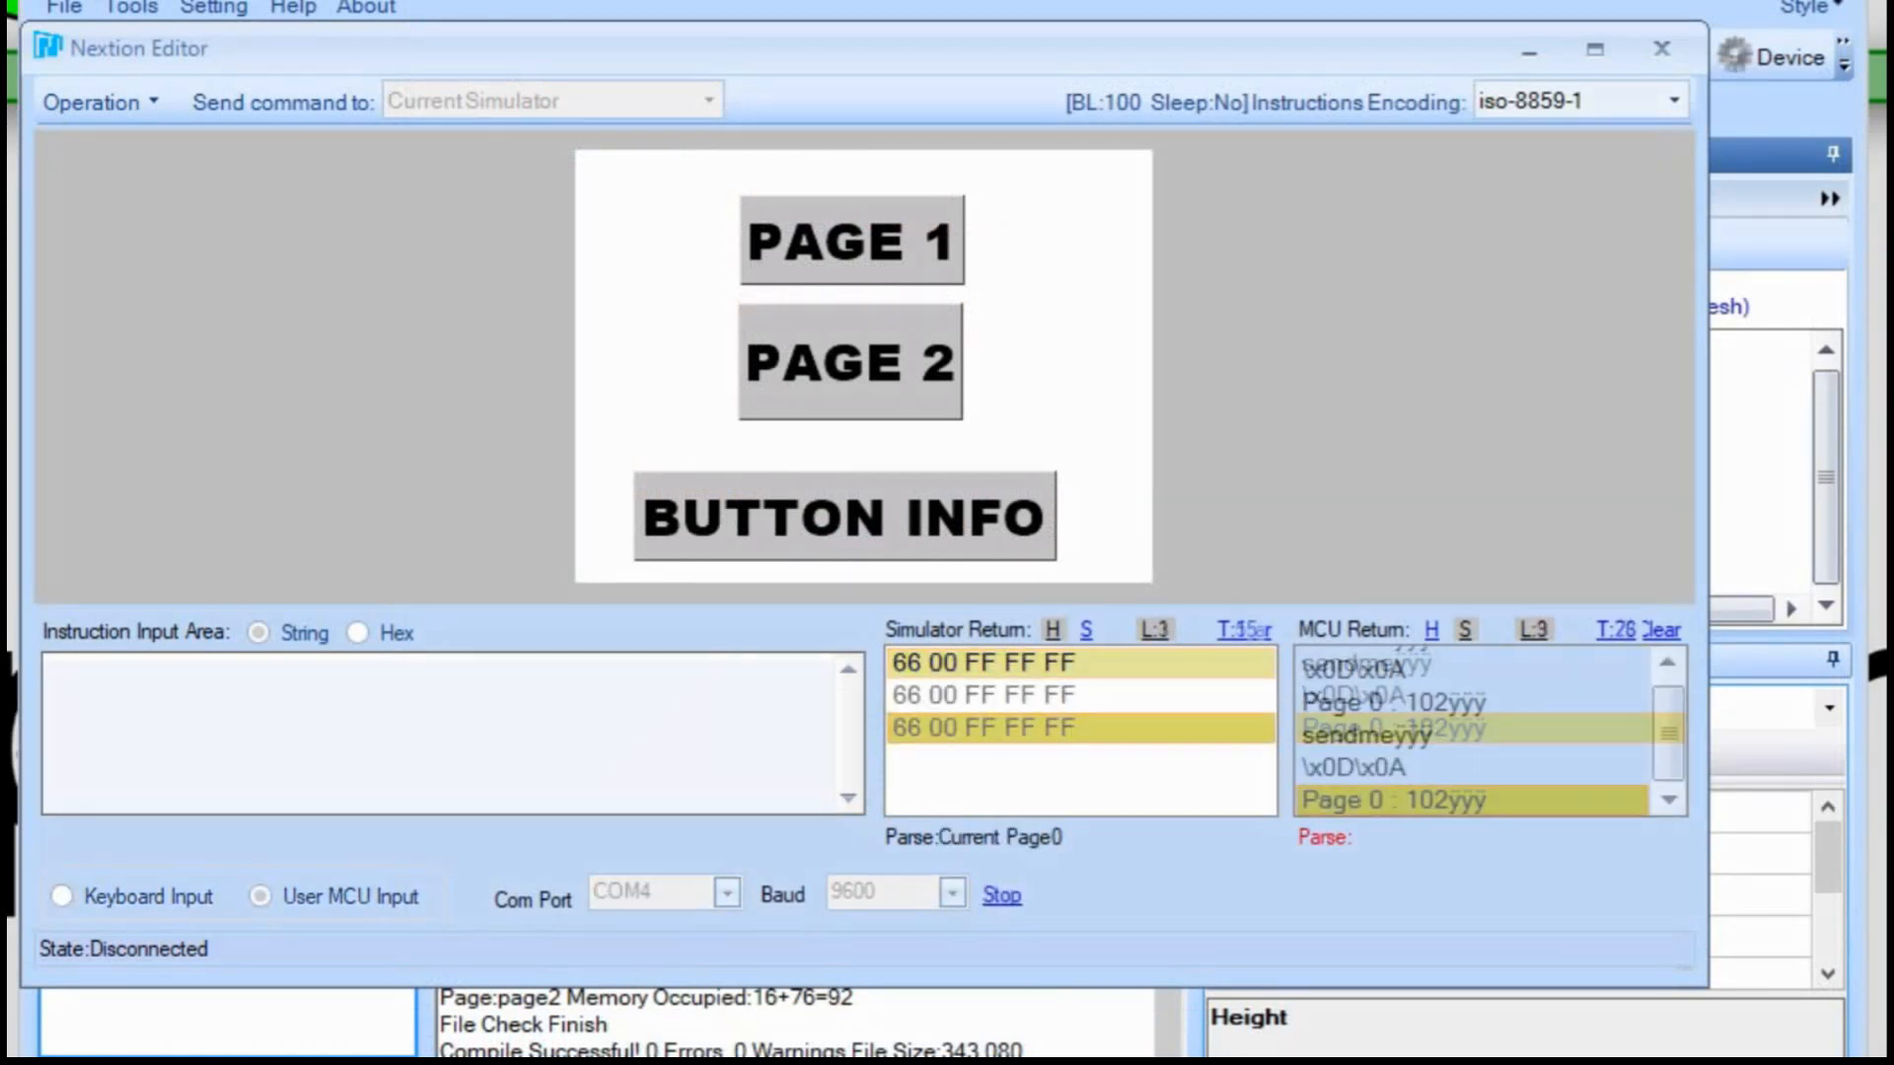
click(1002, 896)
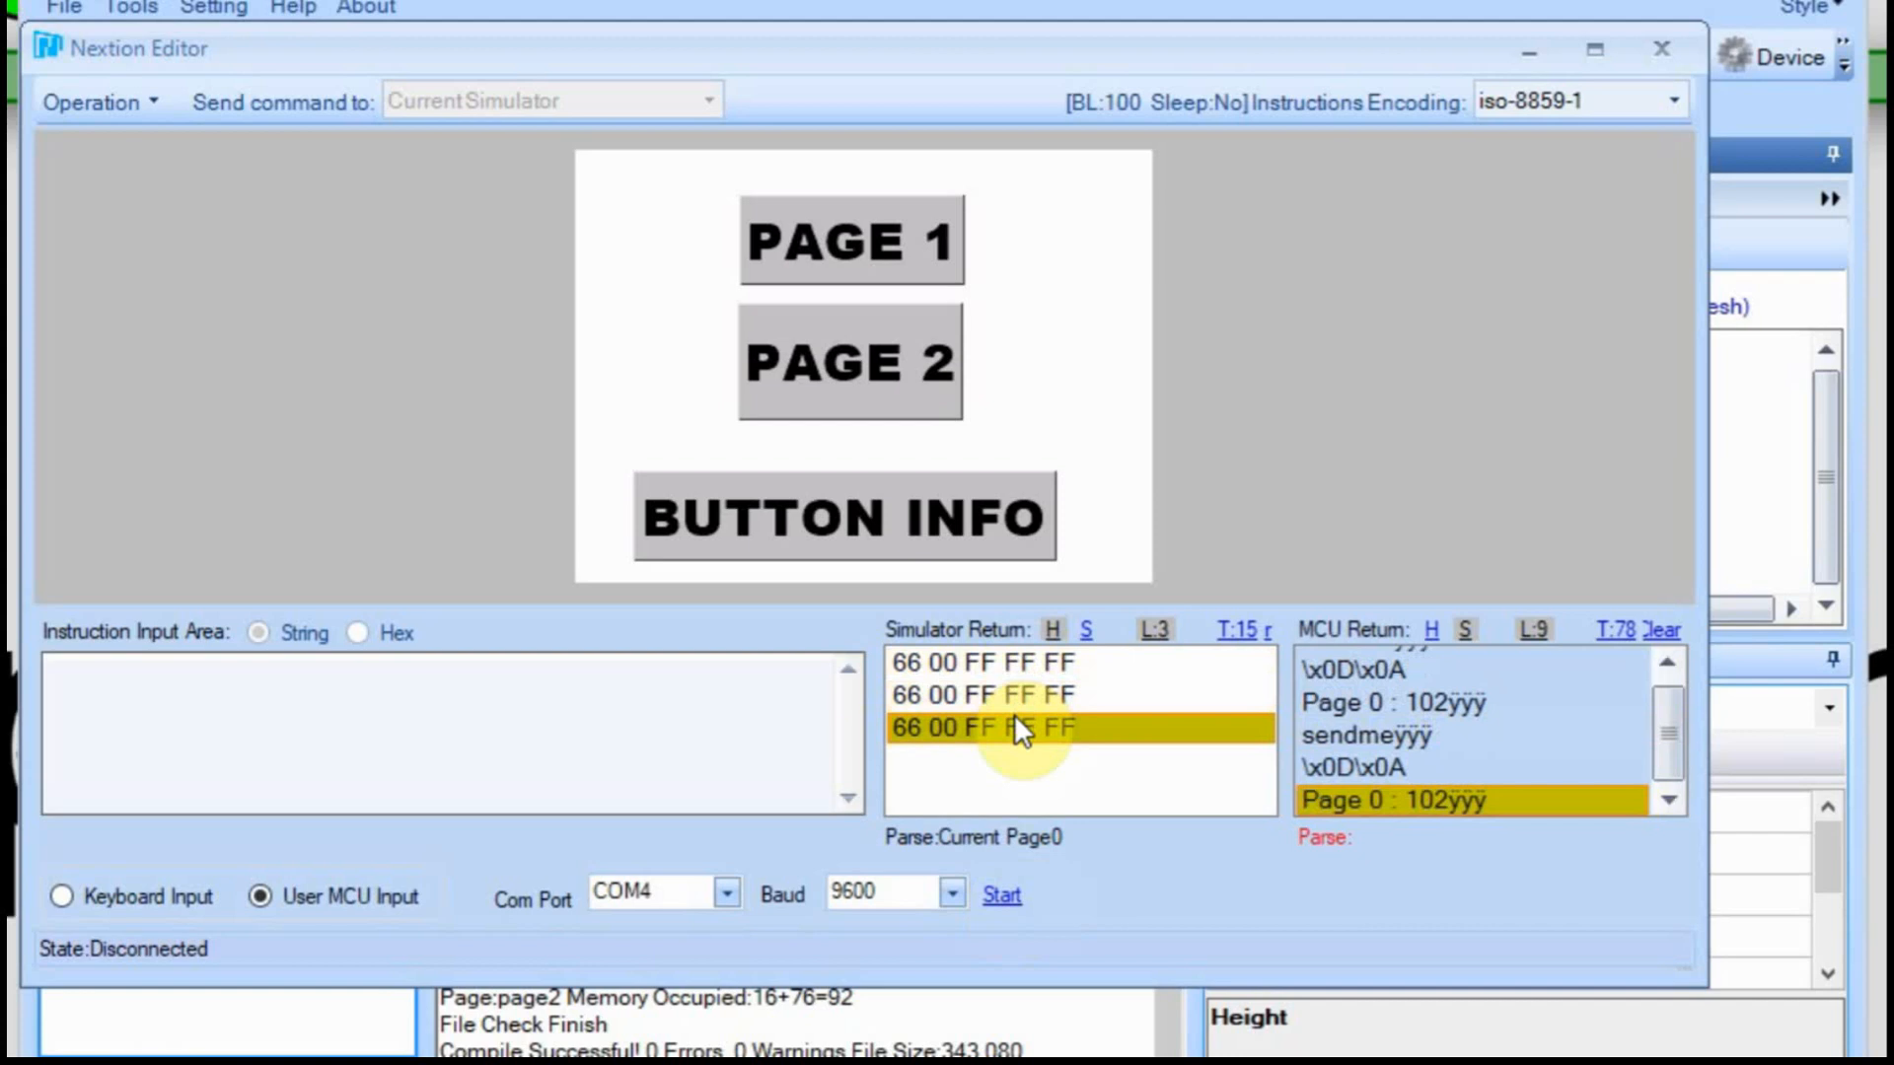
drag(1668, 735, 1655, 693)
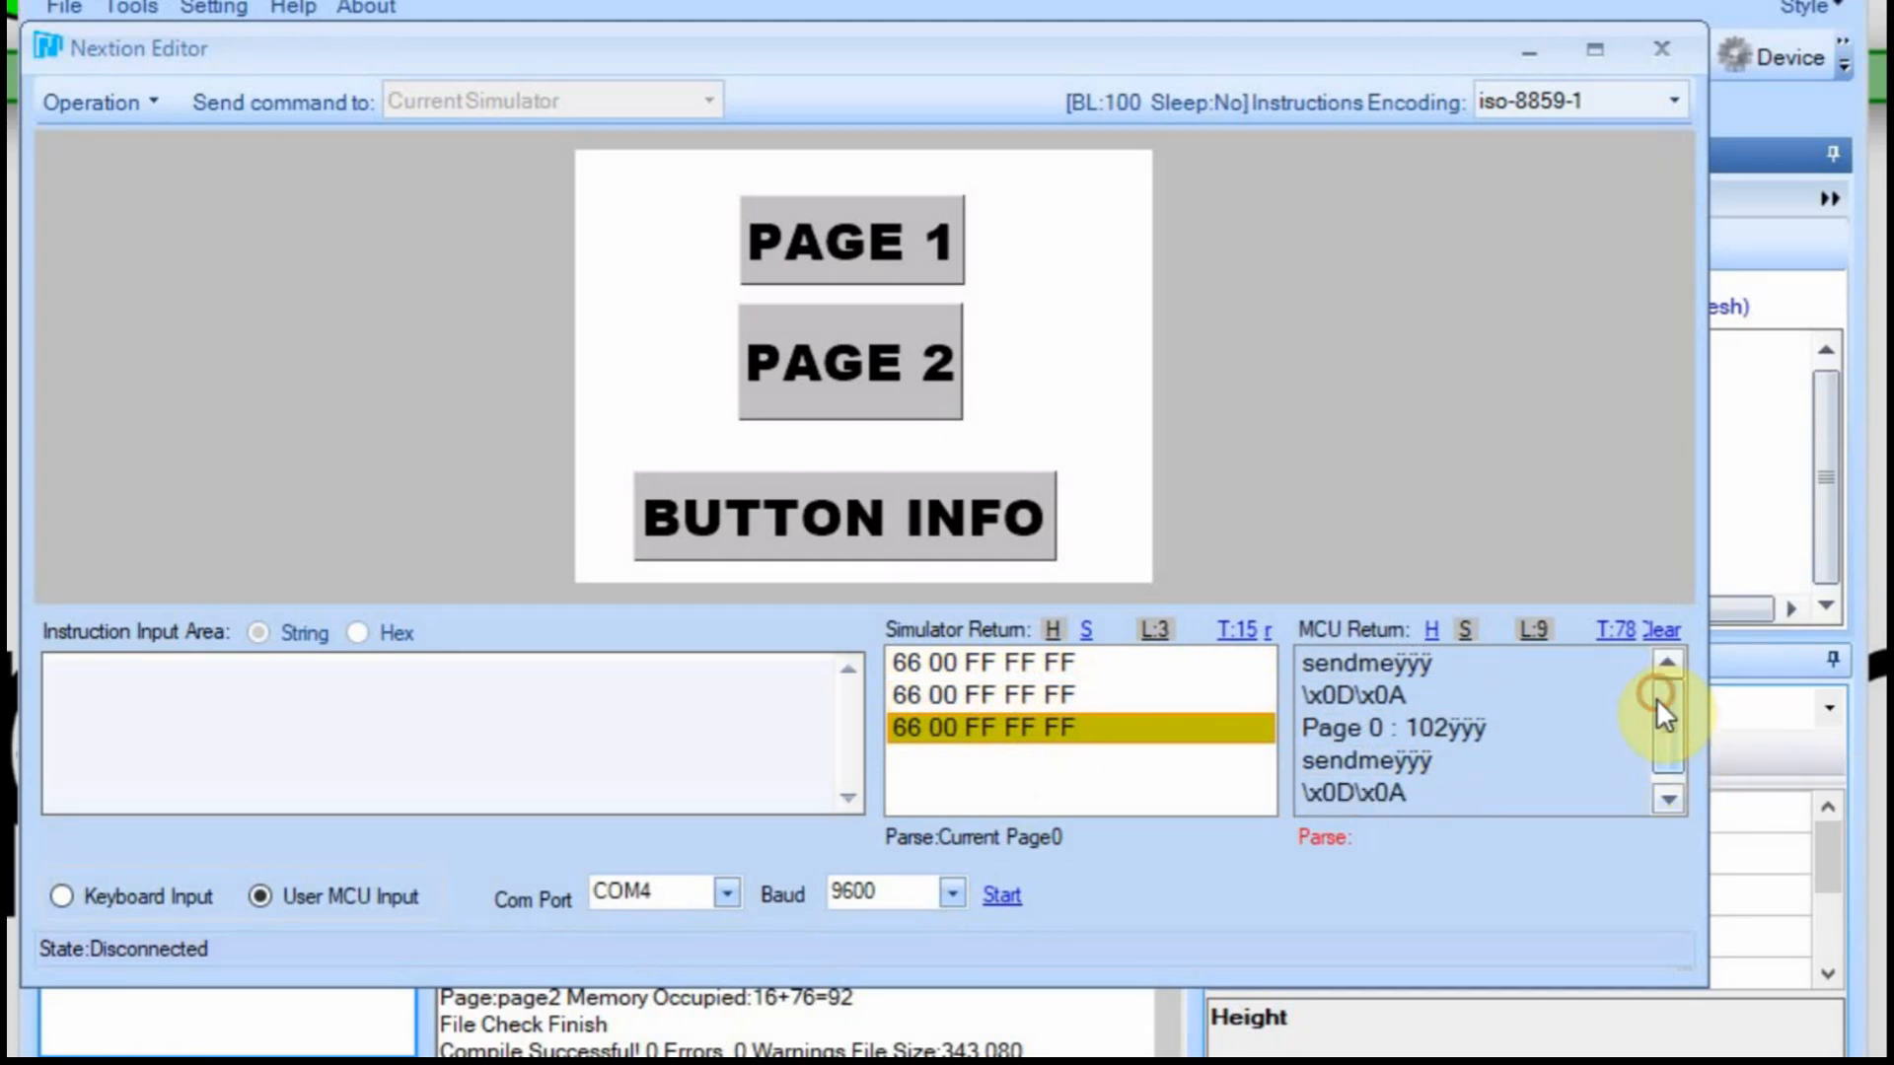
click(1440, 663)
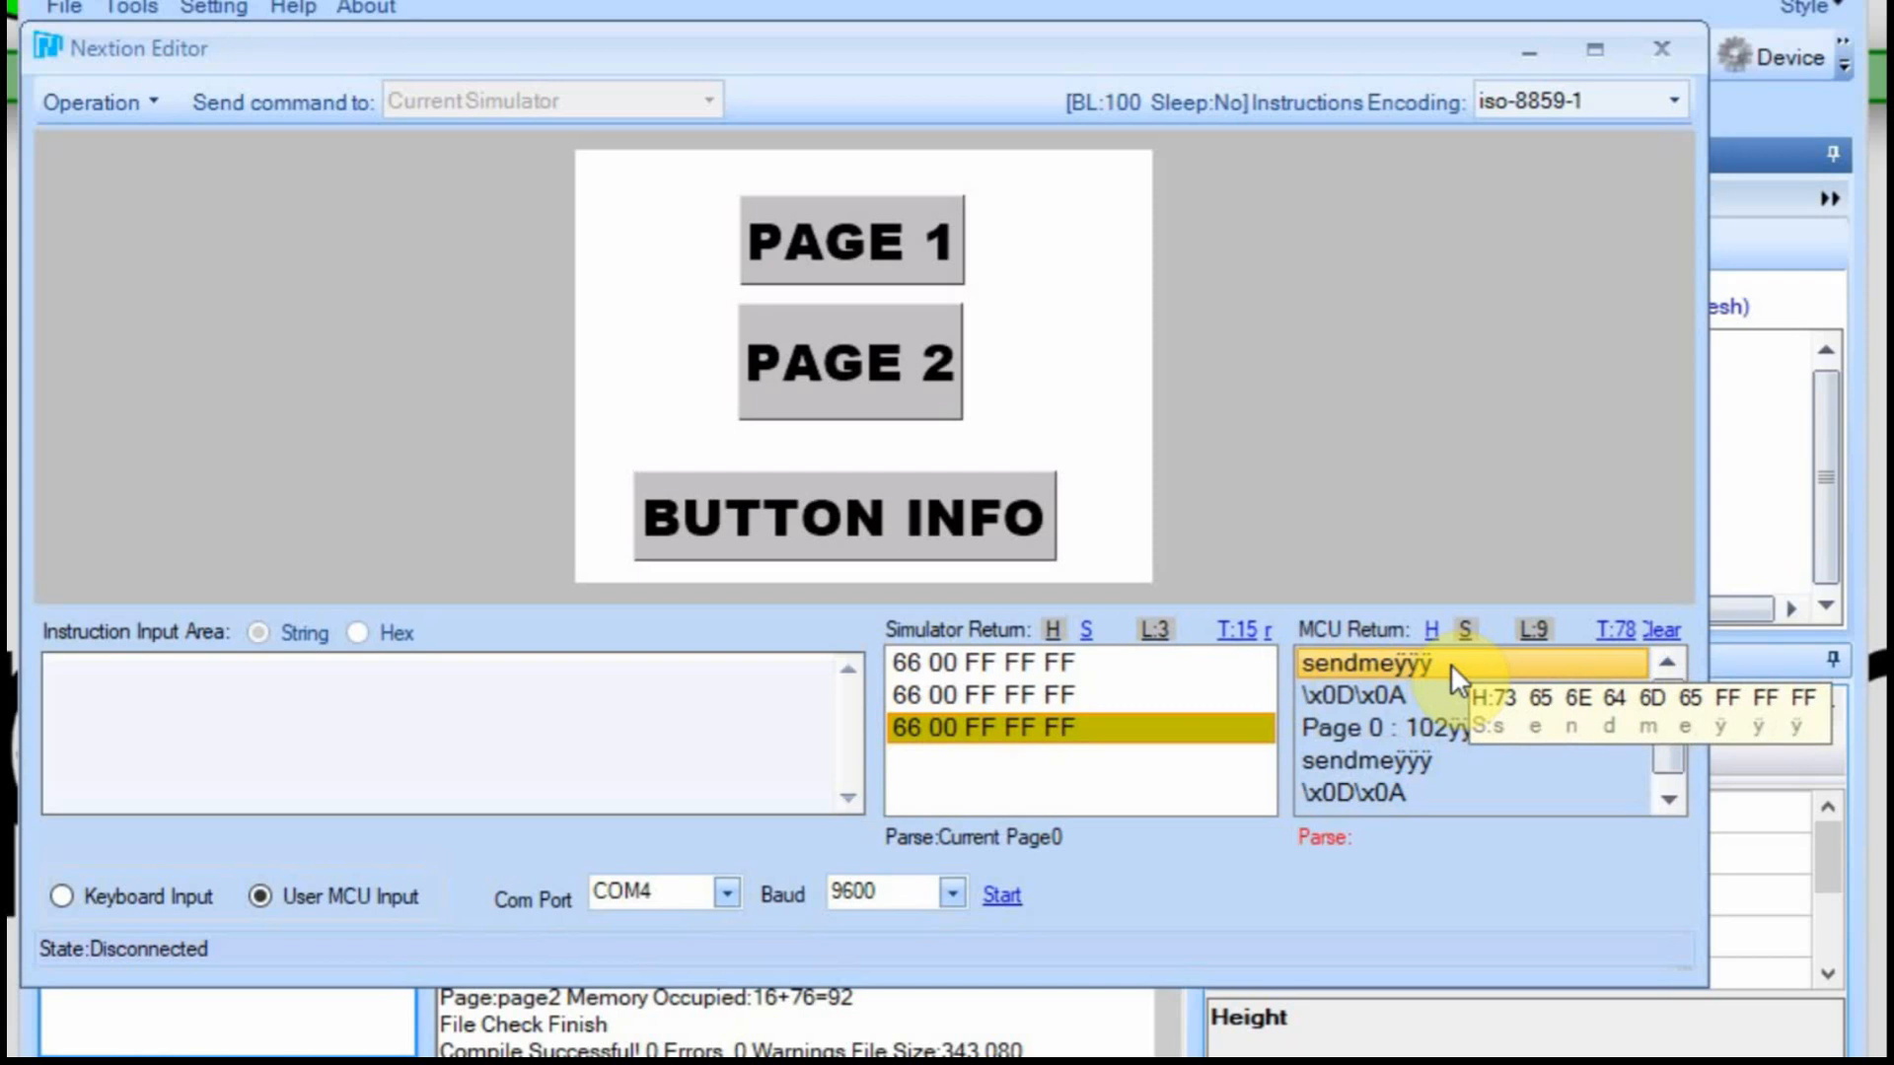
click(1498, 691)
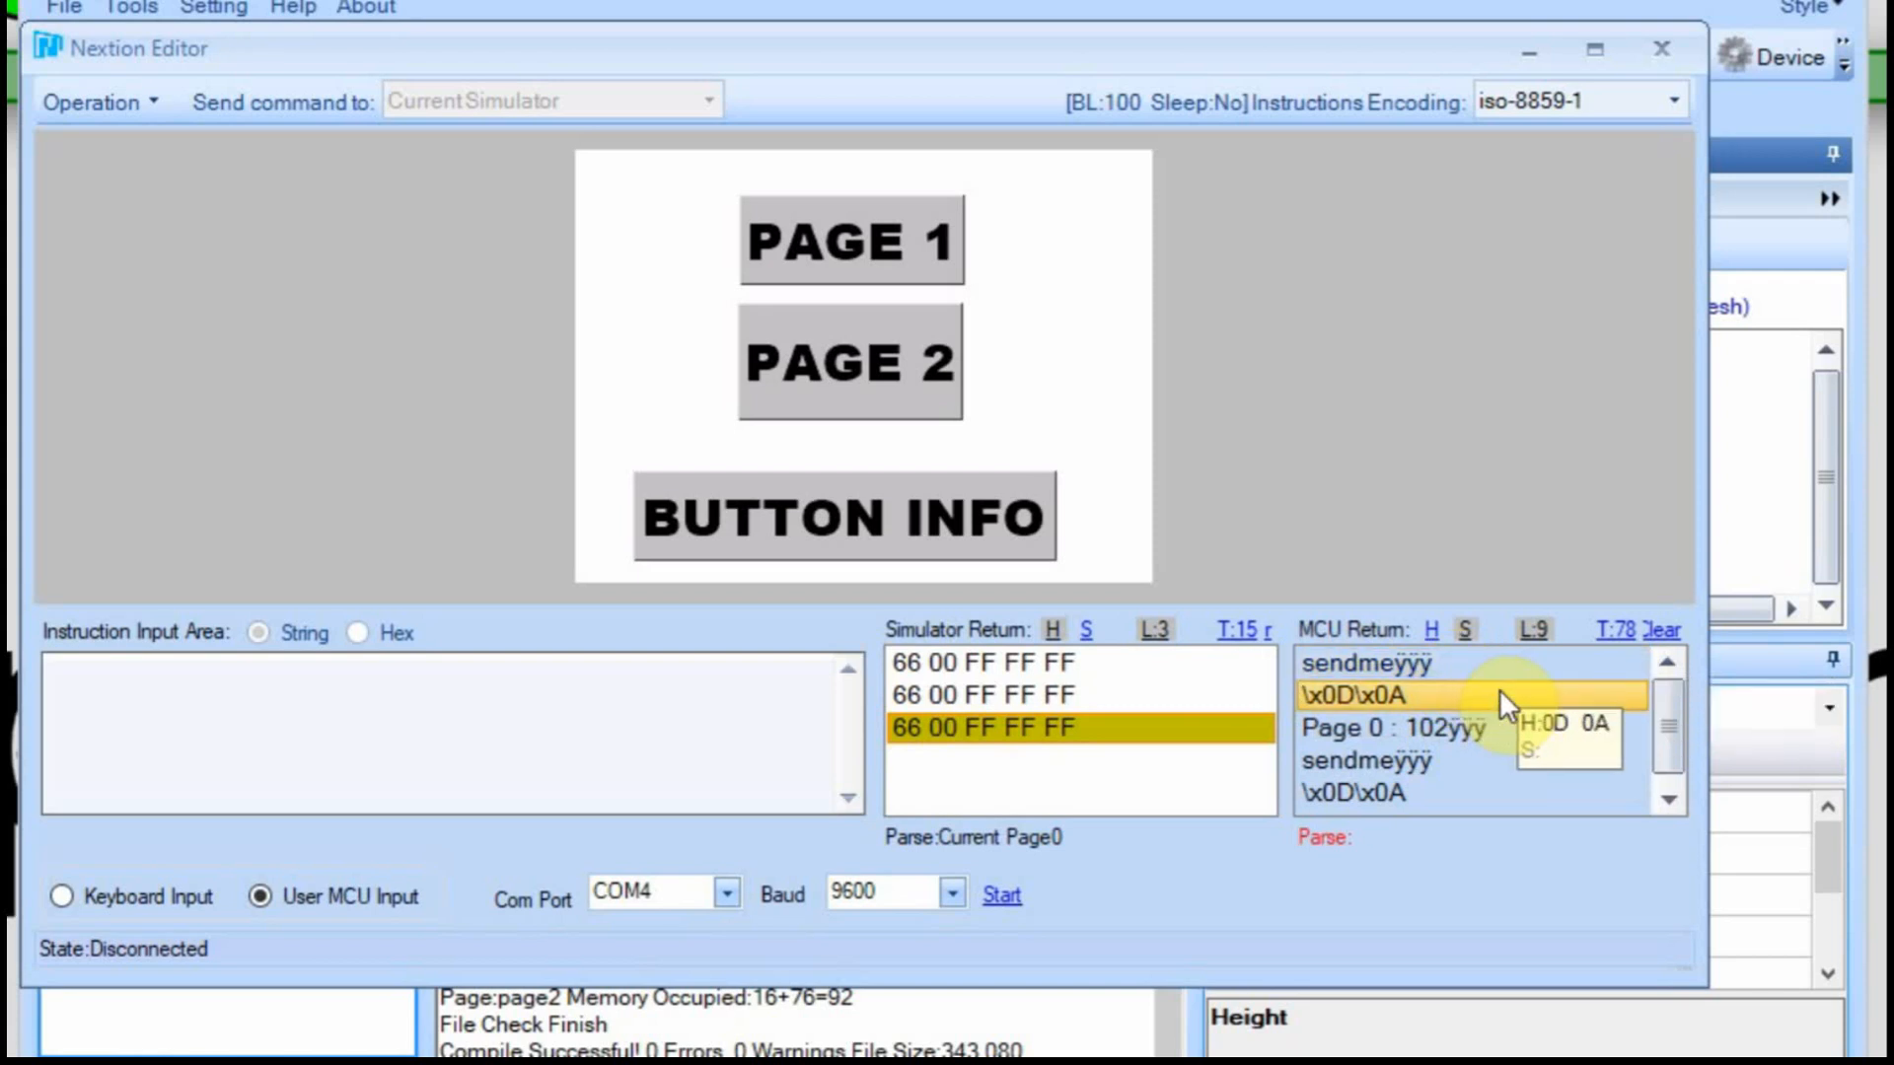
click(1498, 725)
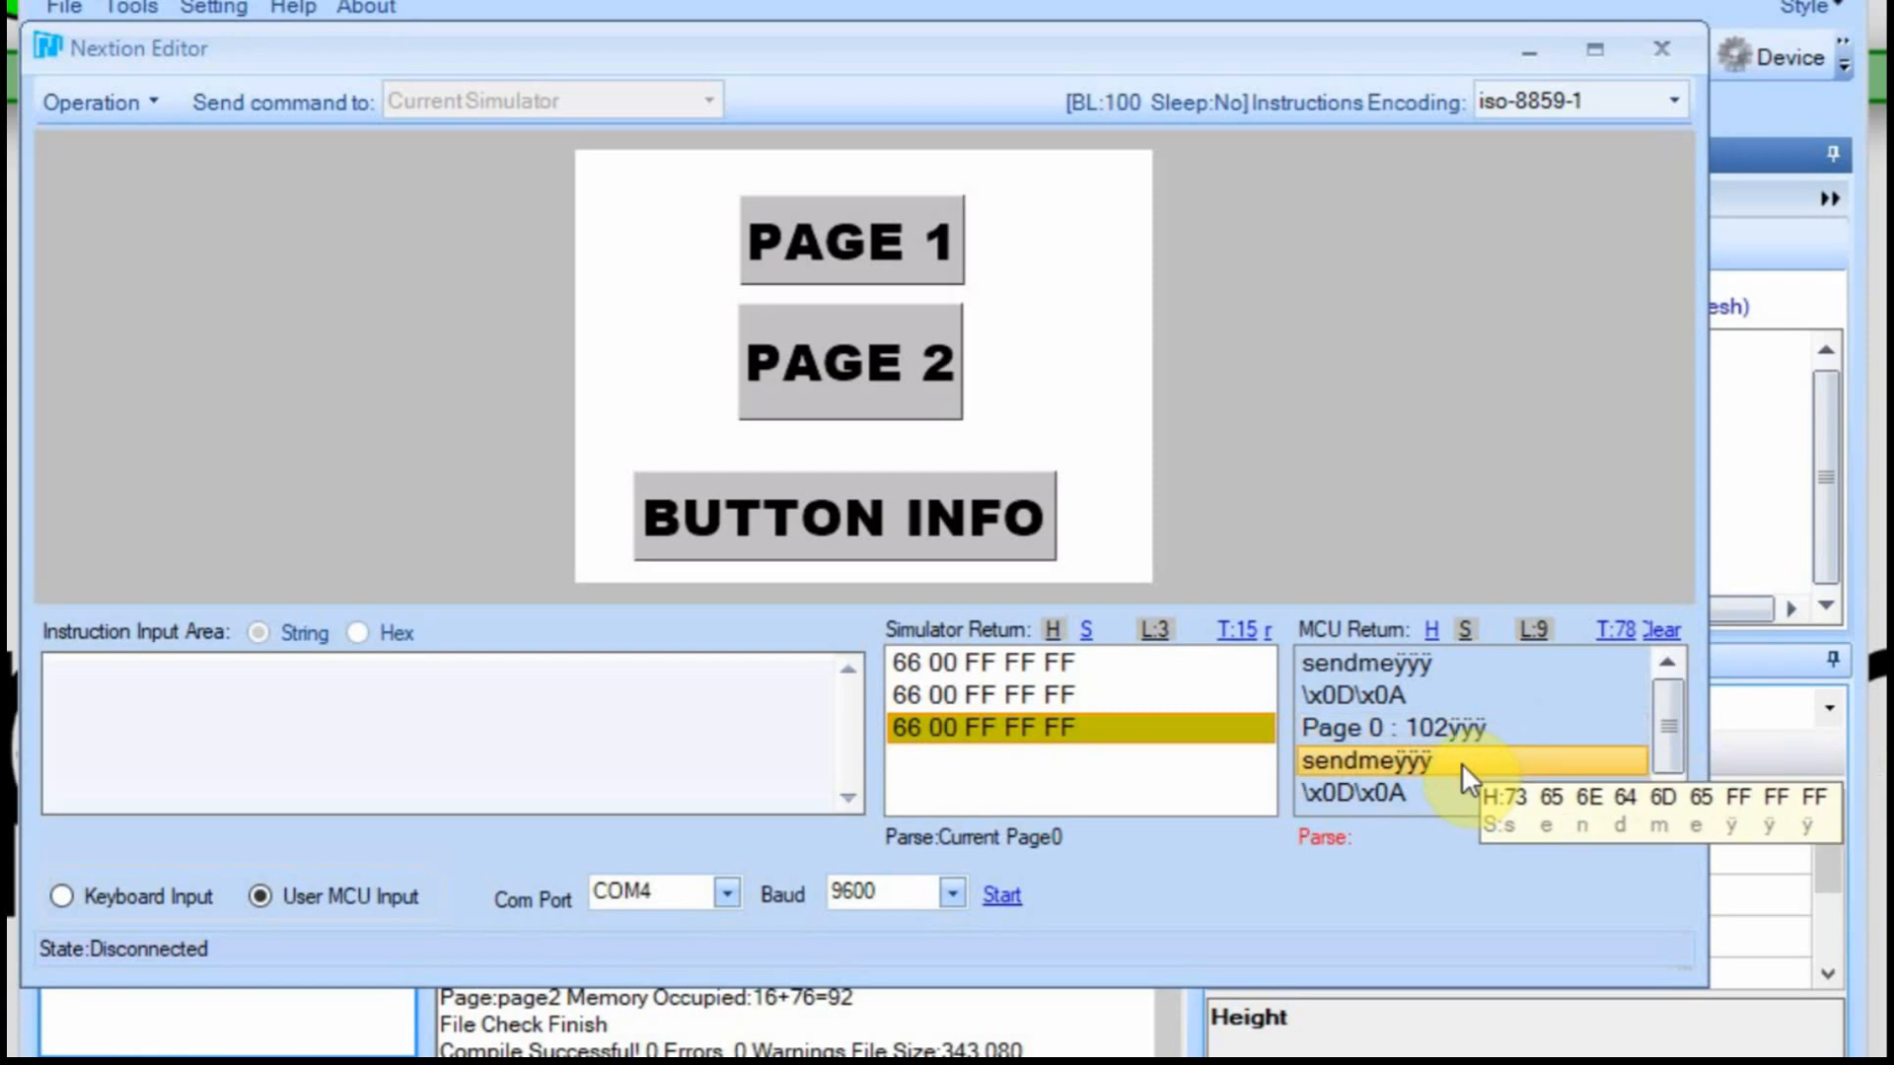
click(1674, 801)
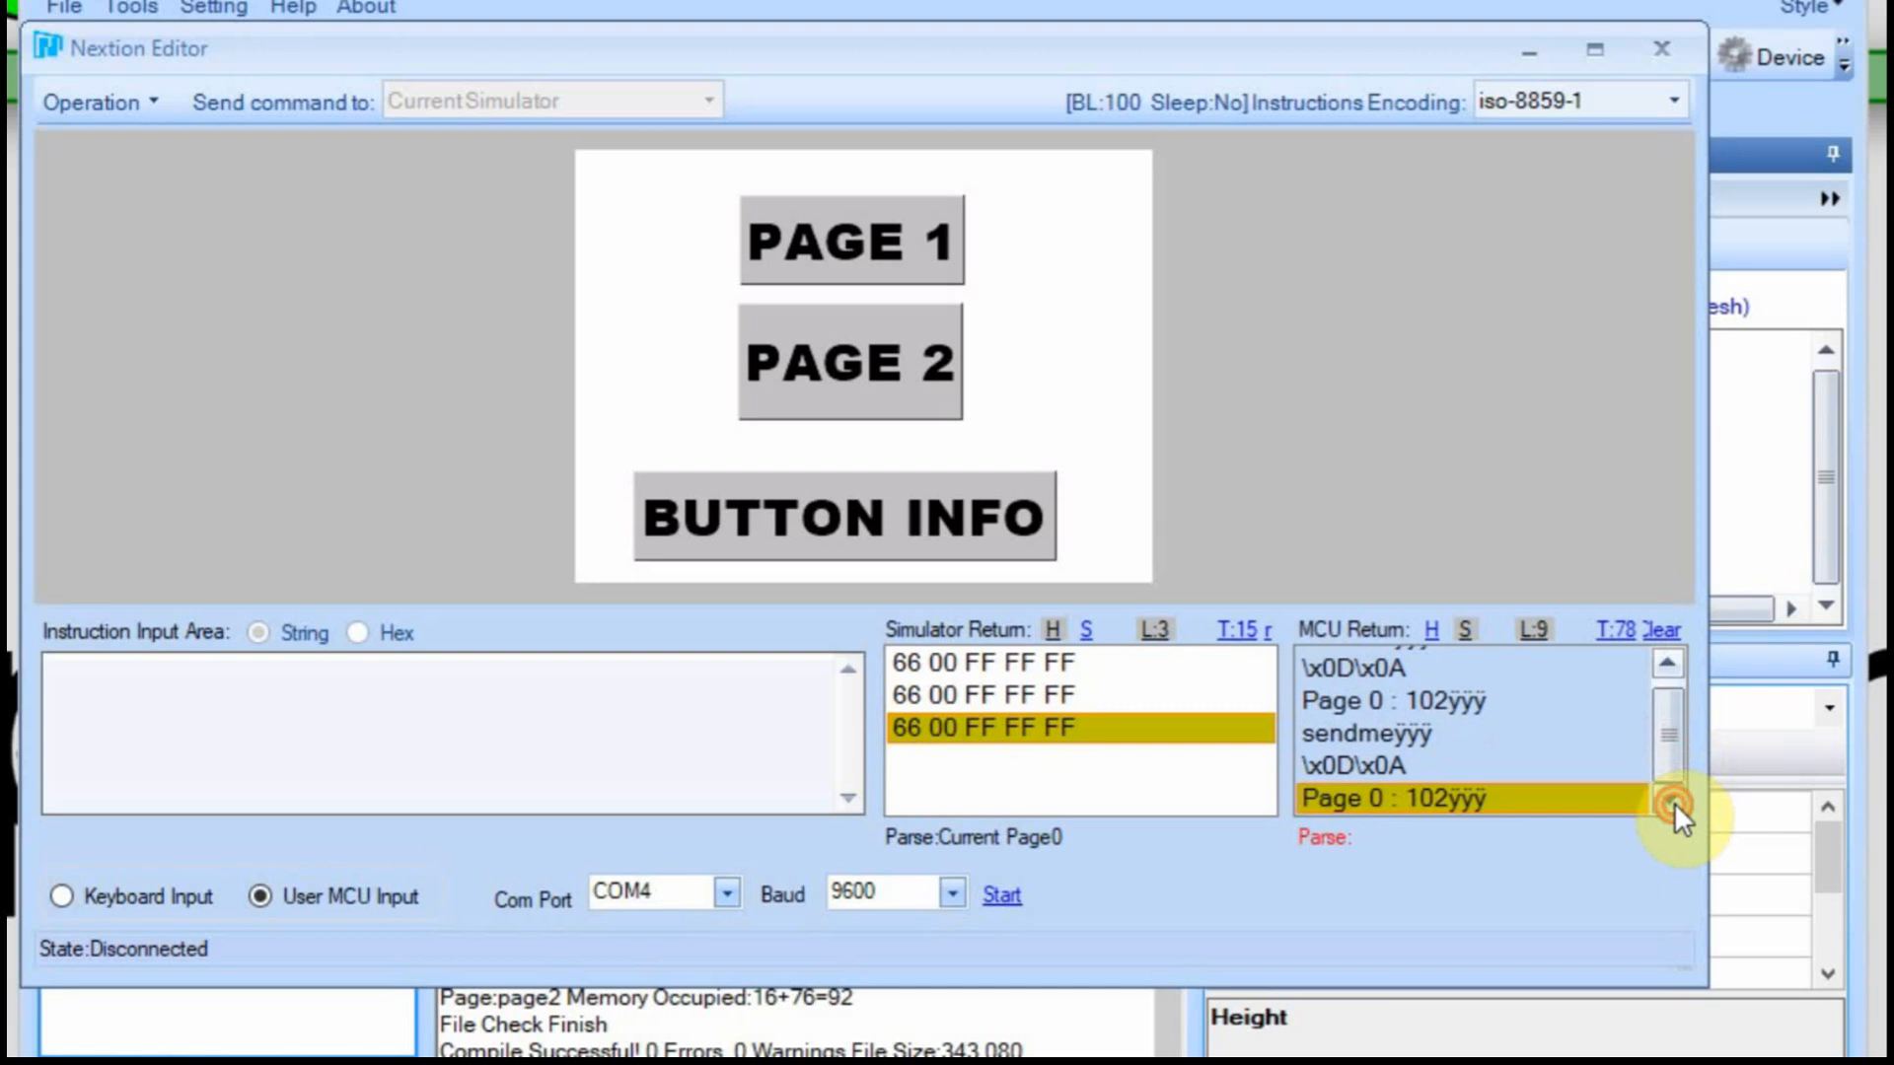
- Start a fresh serial session with the Arduino and interact with the simulated screen
click(1002, 895)
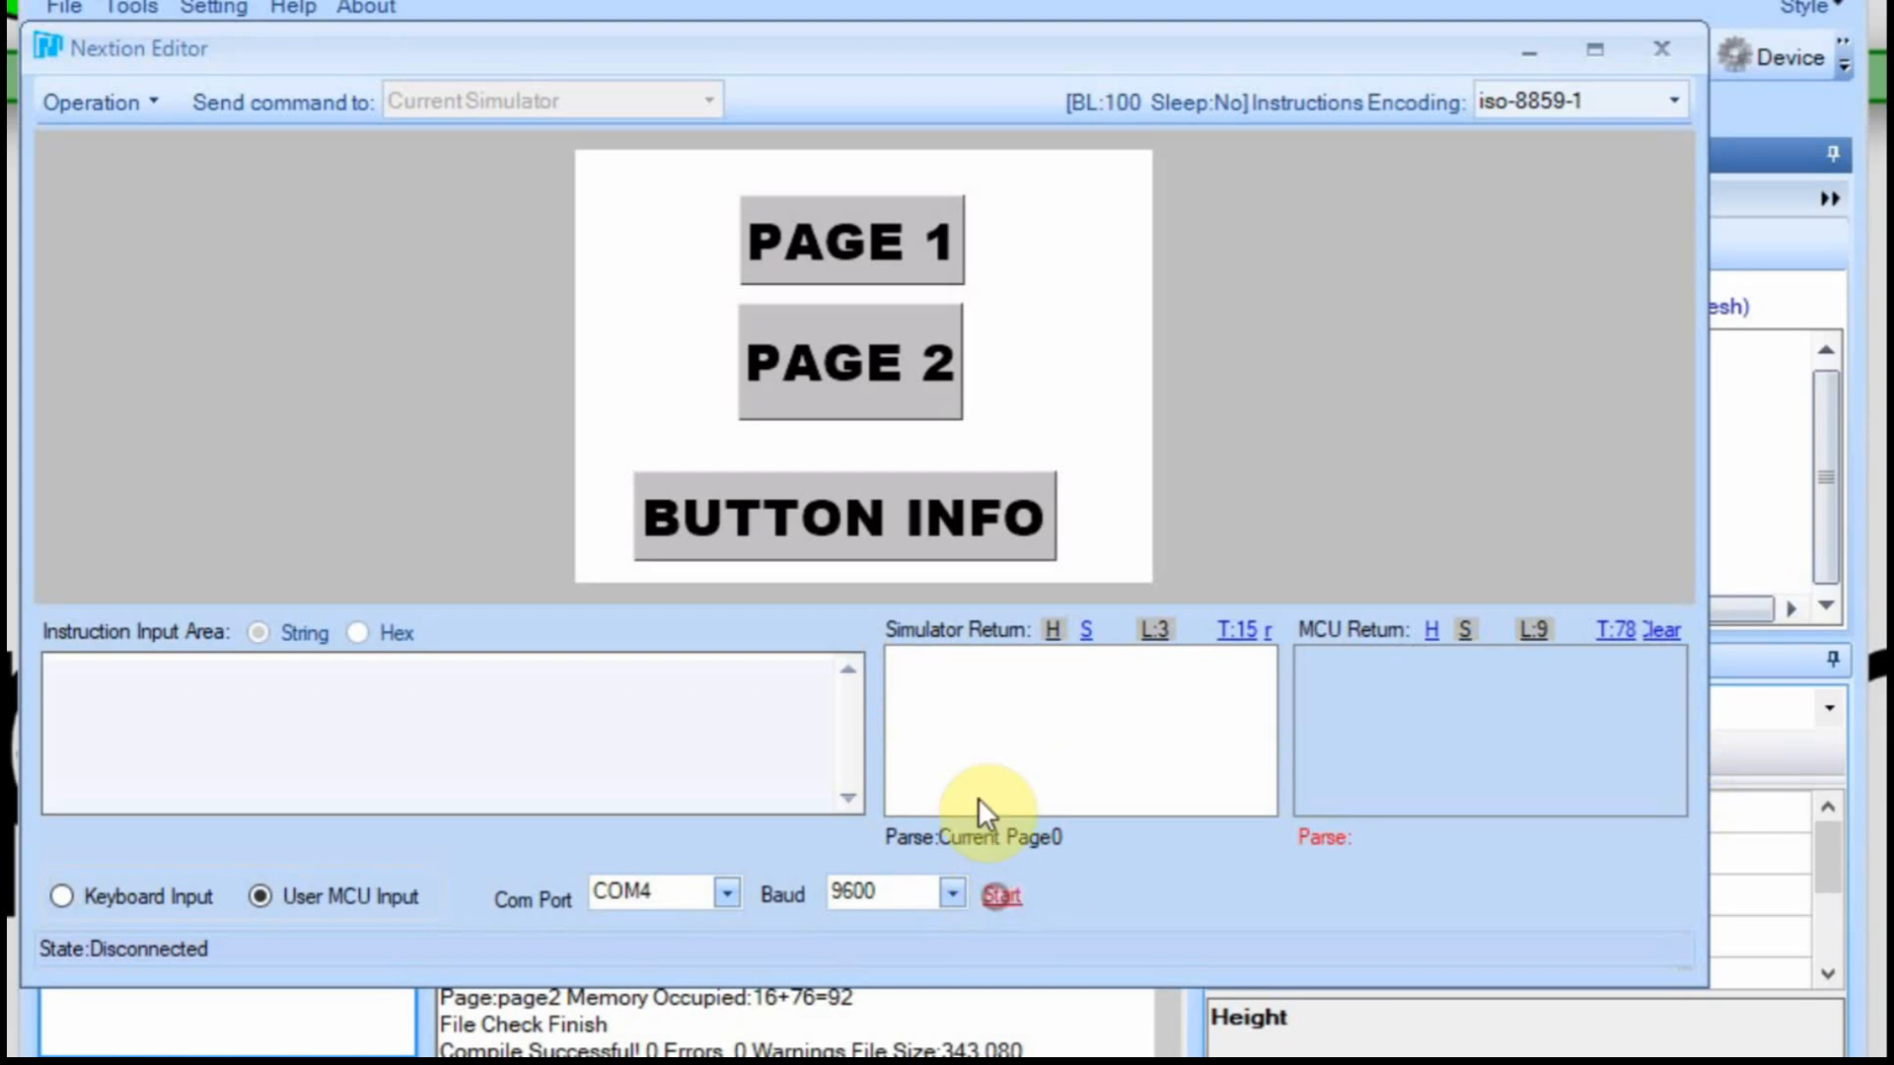
click(851, 361)
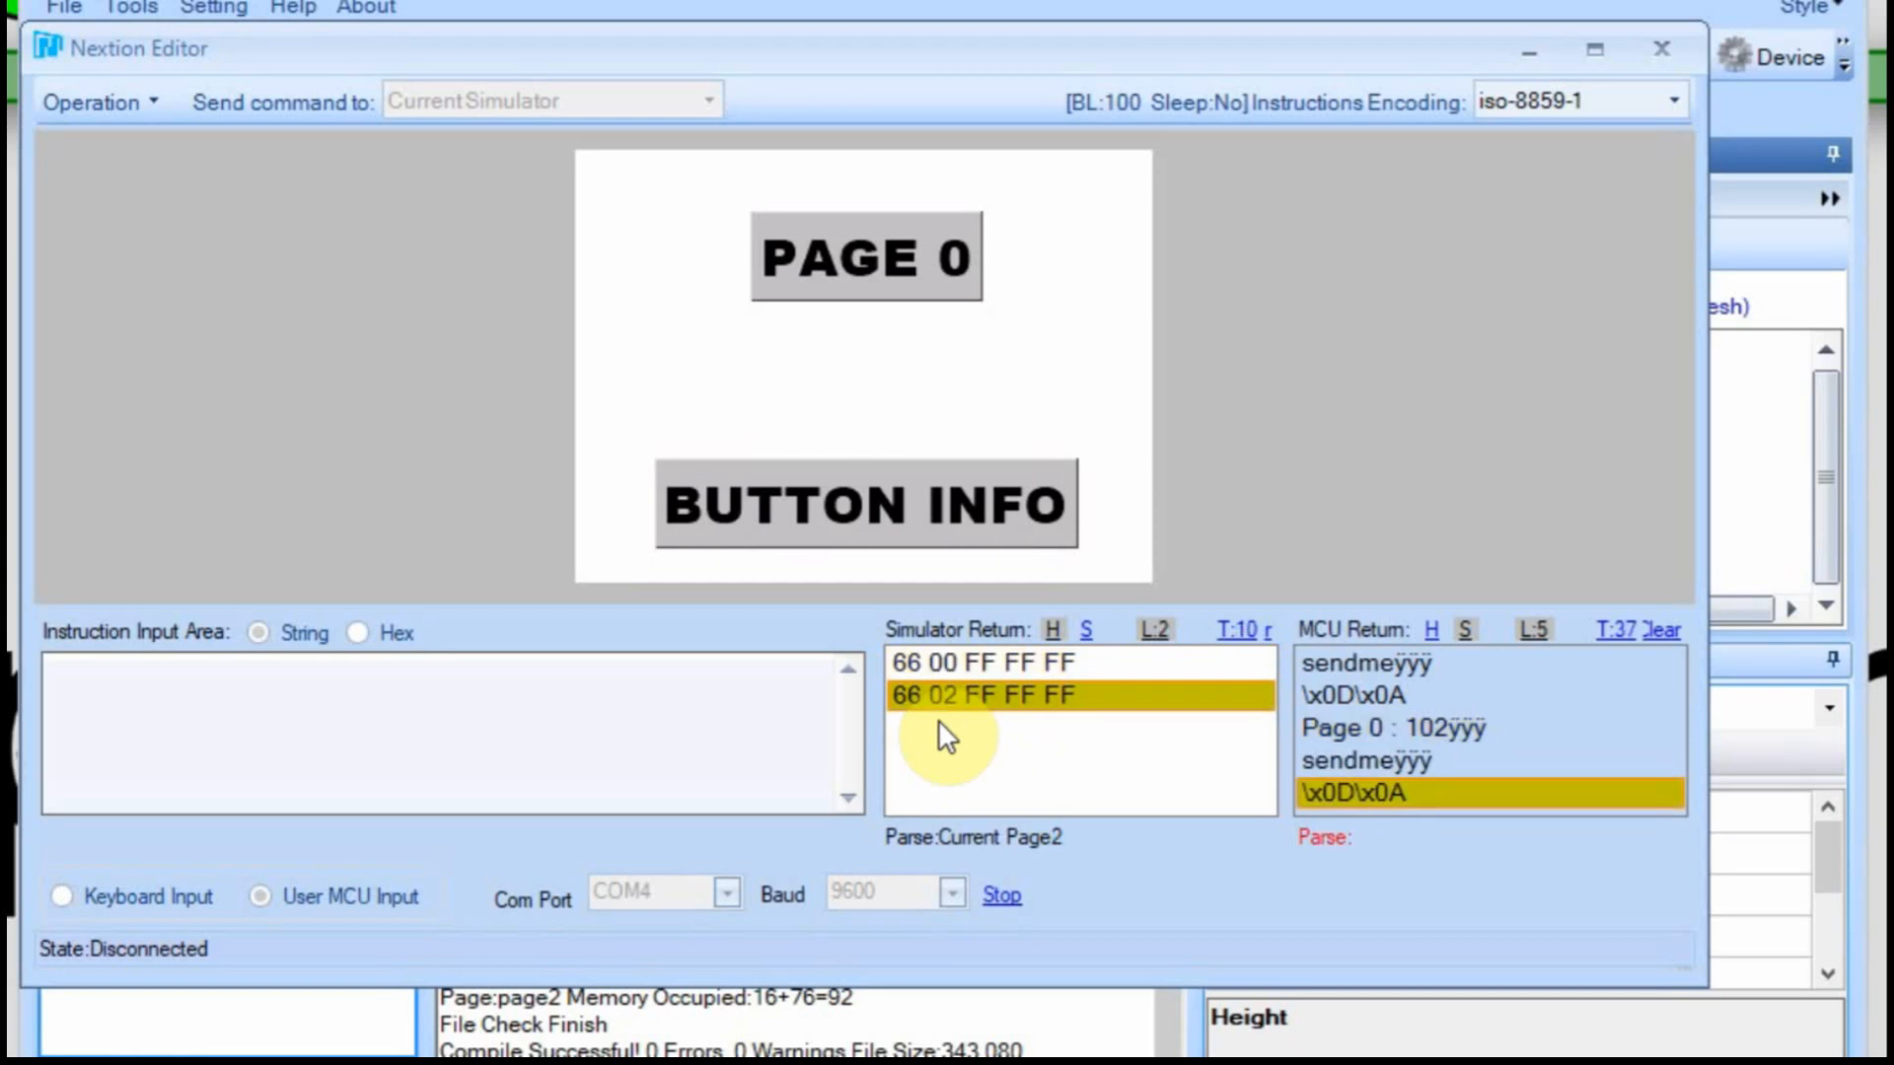
- Stop the session, then make line 8's sendme use print and line 19's Page reply use println
click(1002, 895)
key(alt+Tab)
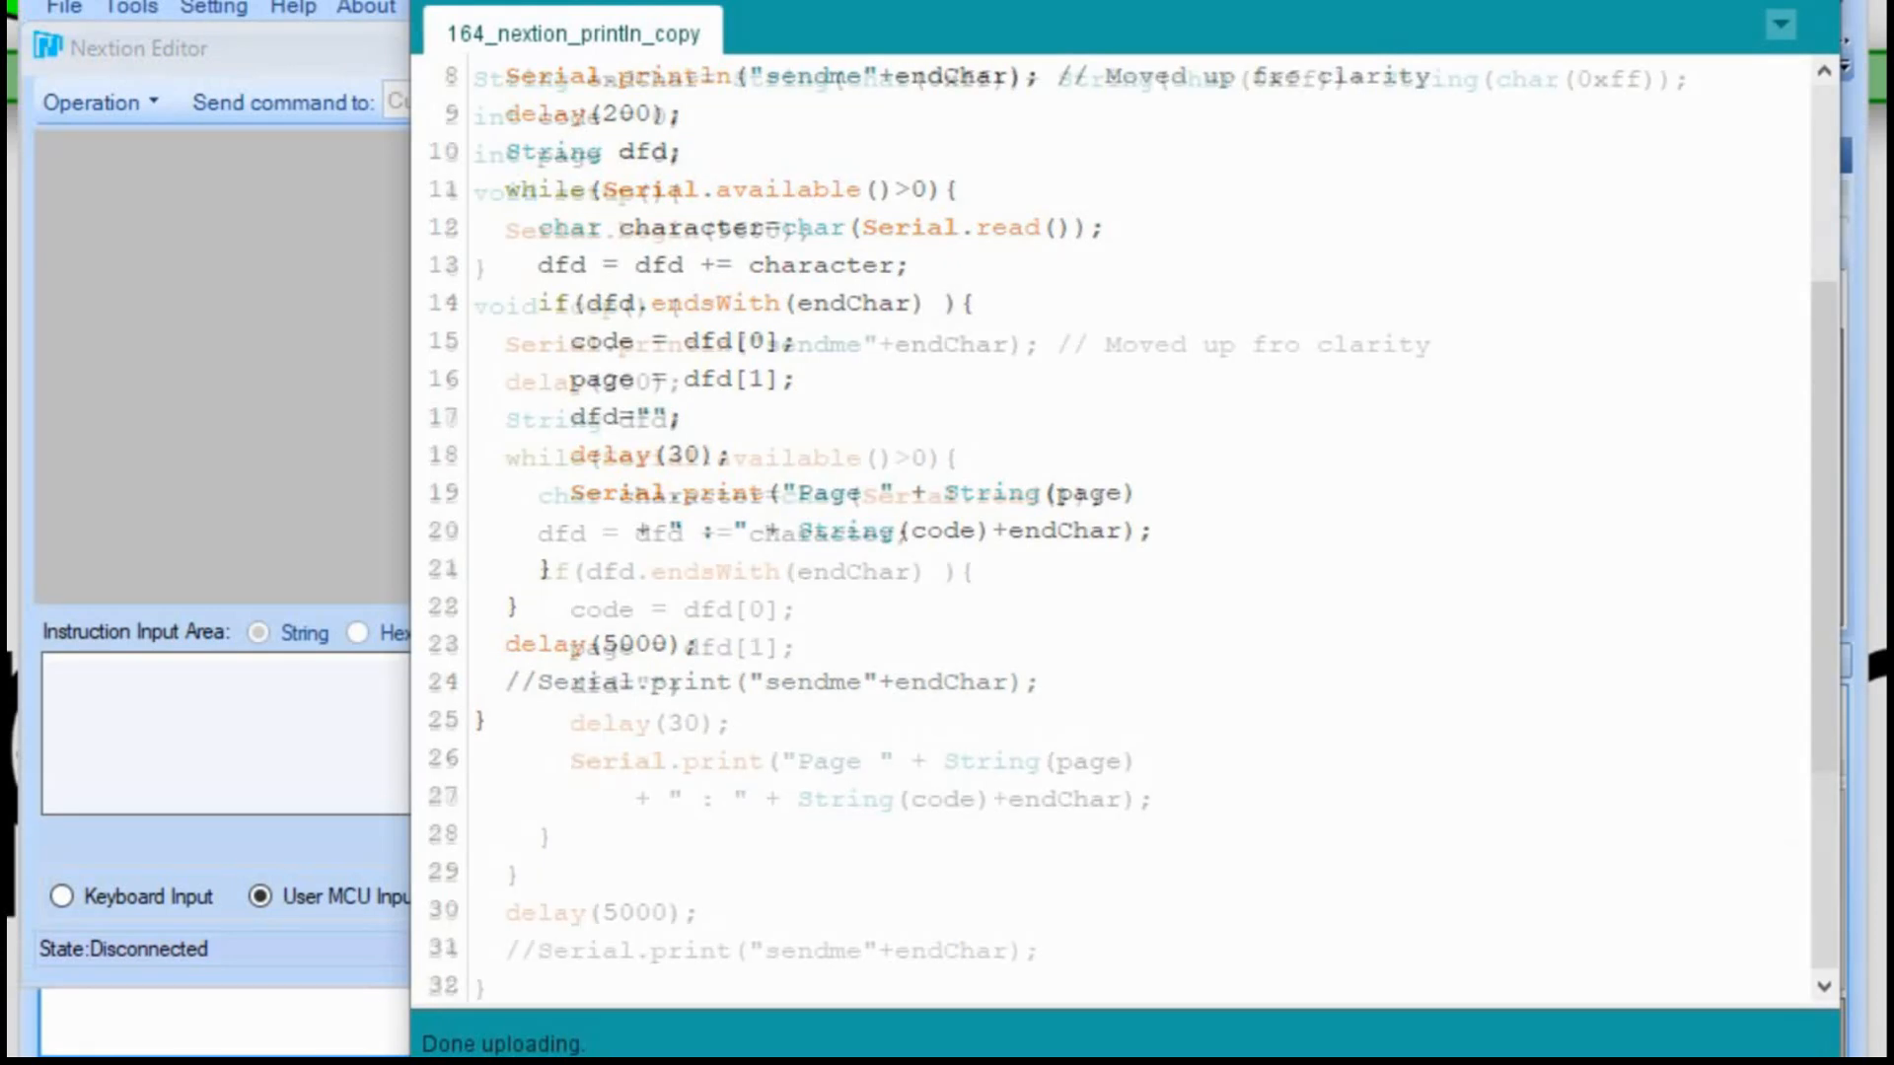
click(732, 338)
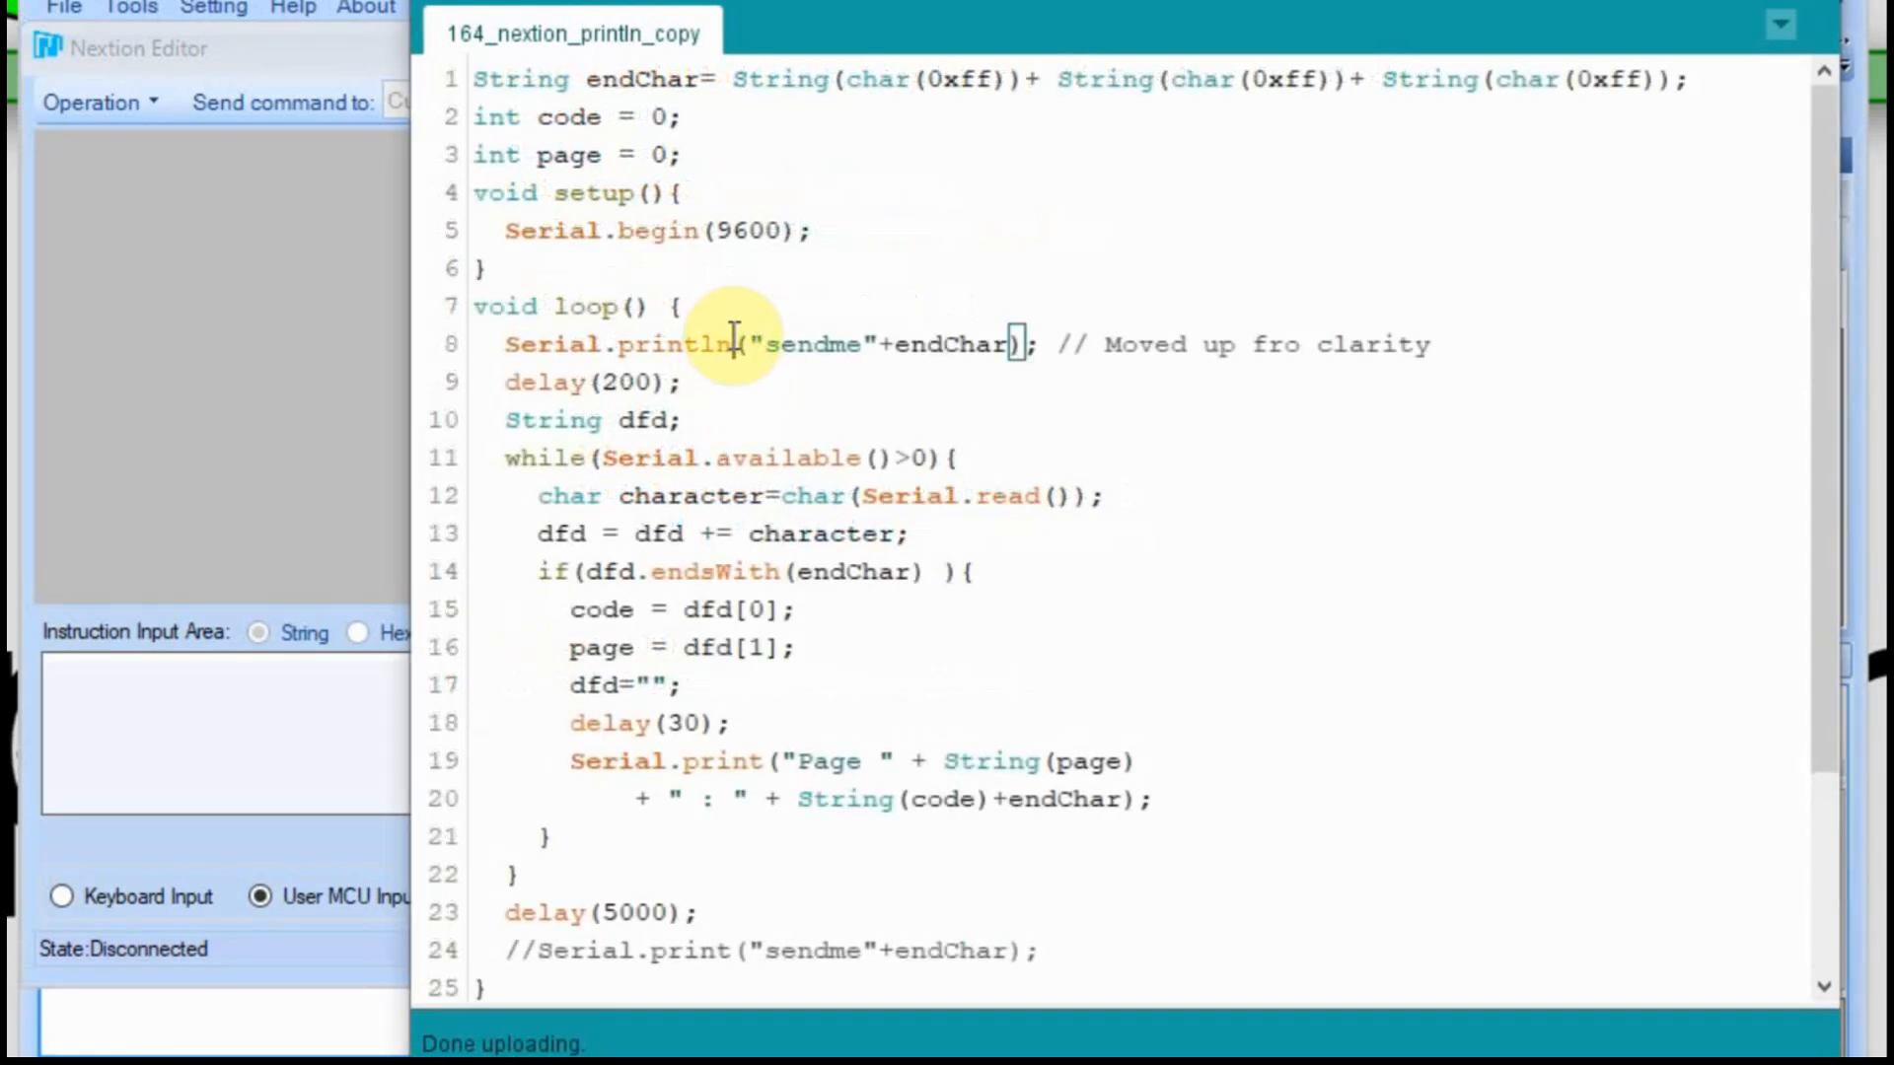
key(BackSpace)
key(BackSpace)
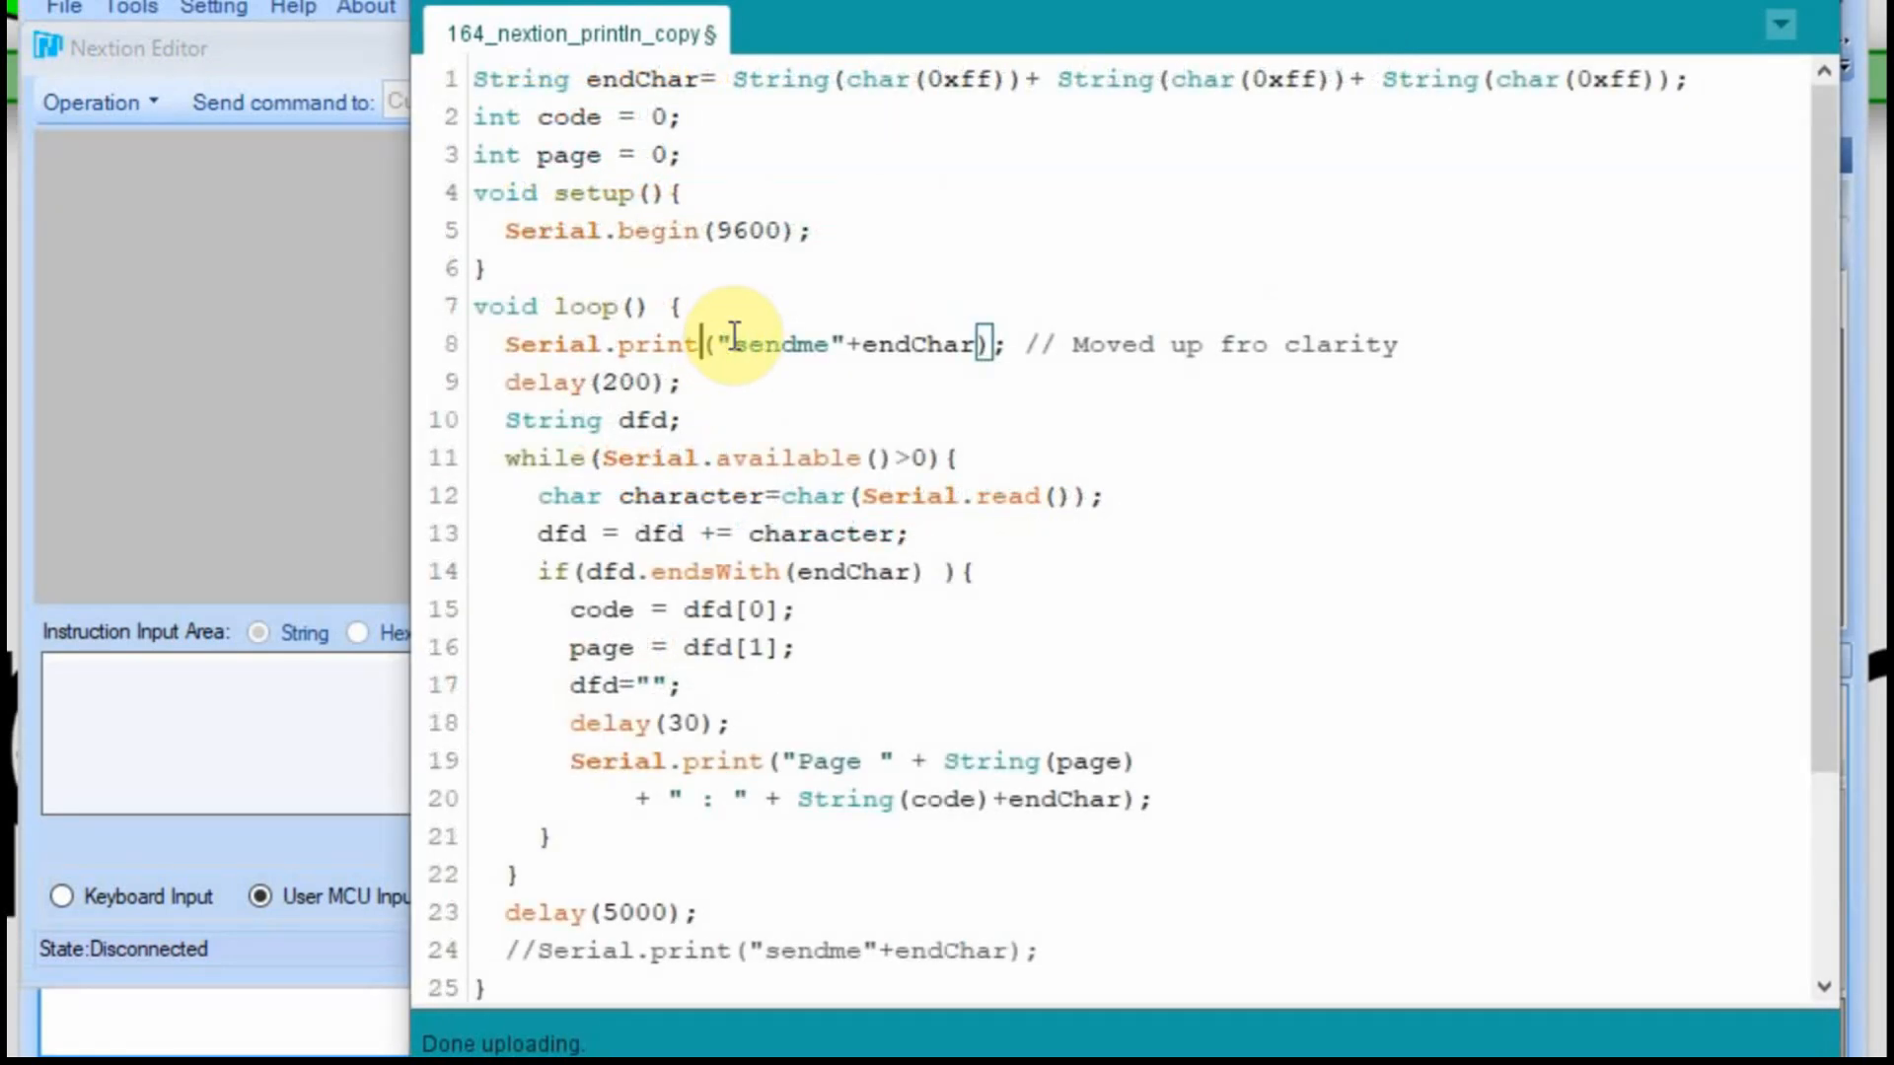
scroll(826, 383, down, 1)
scroll(826, 384, down, 1)
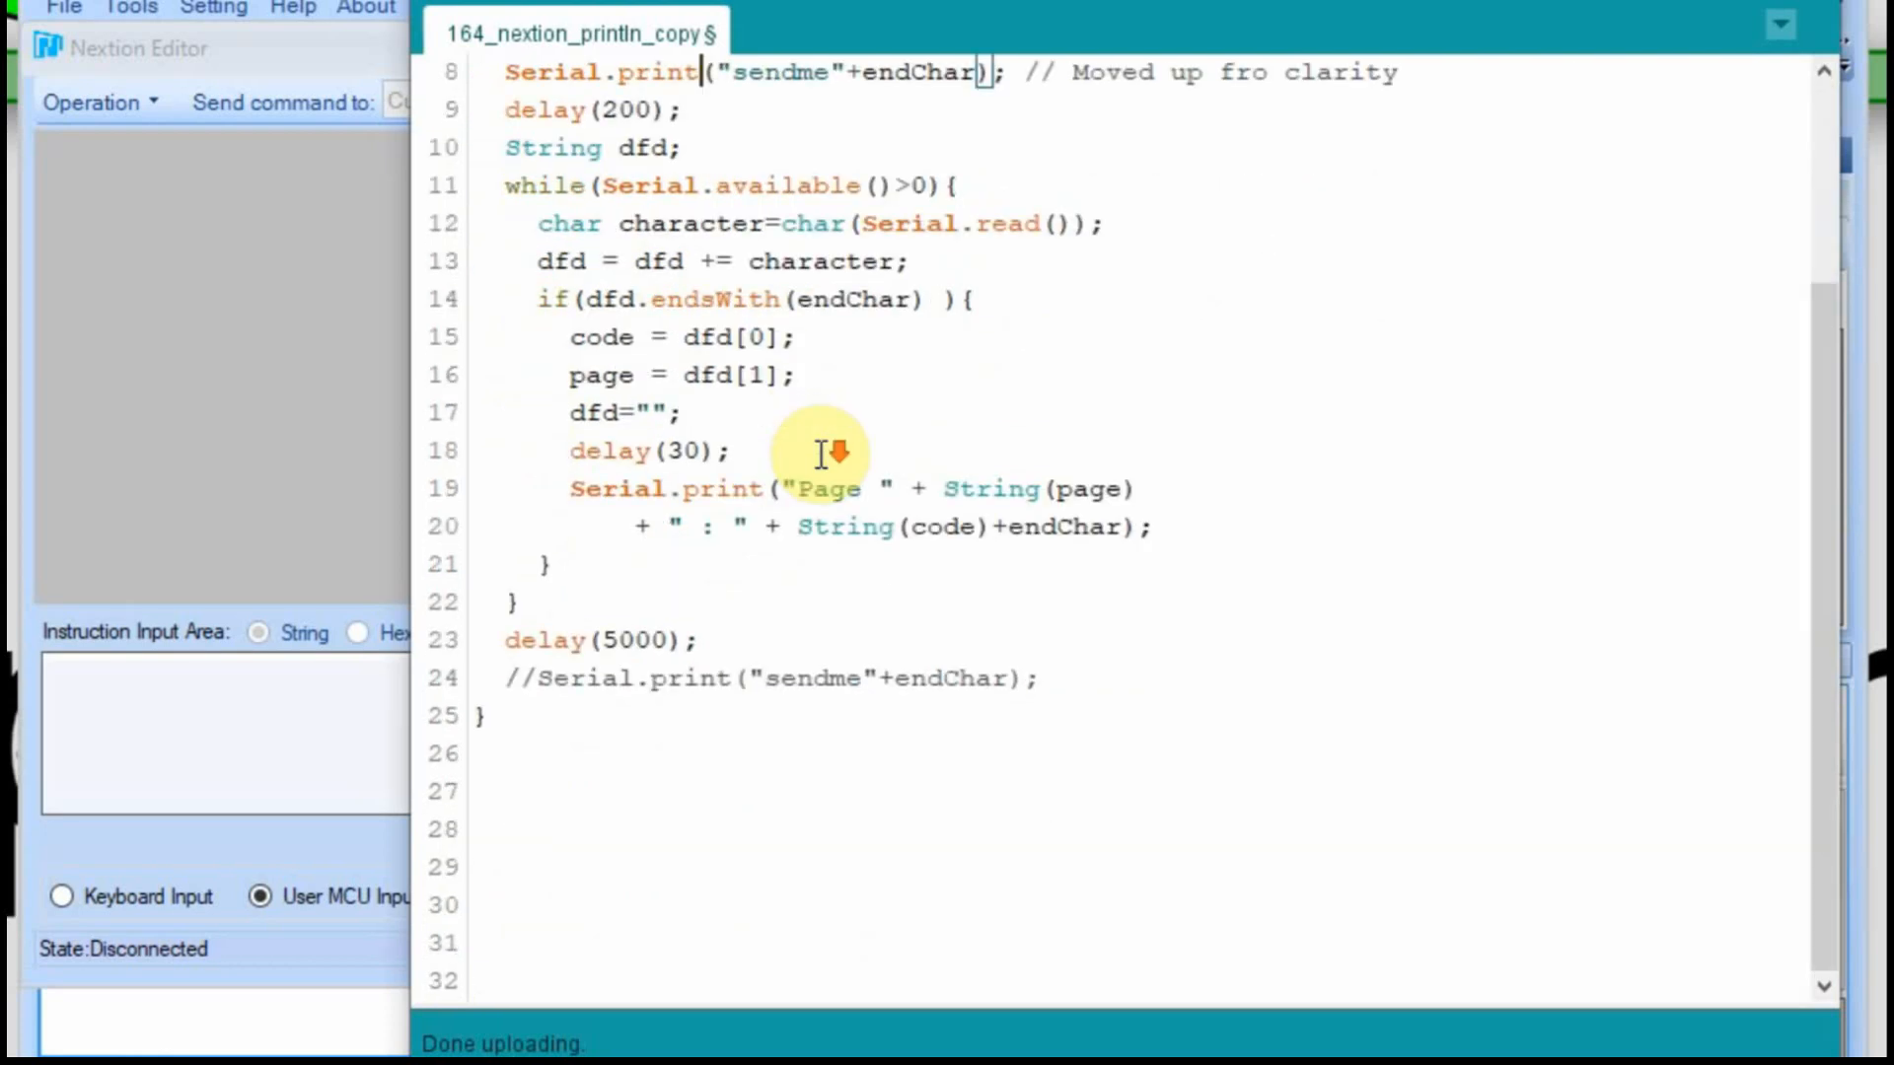
click(764, 486)
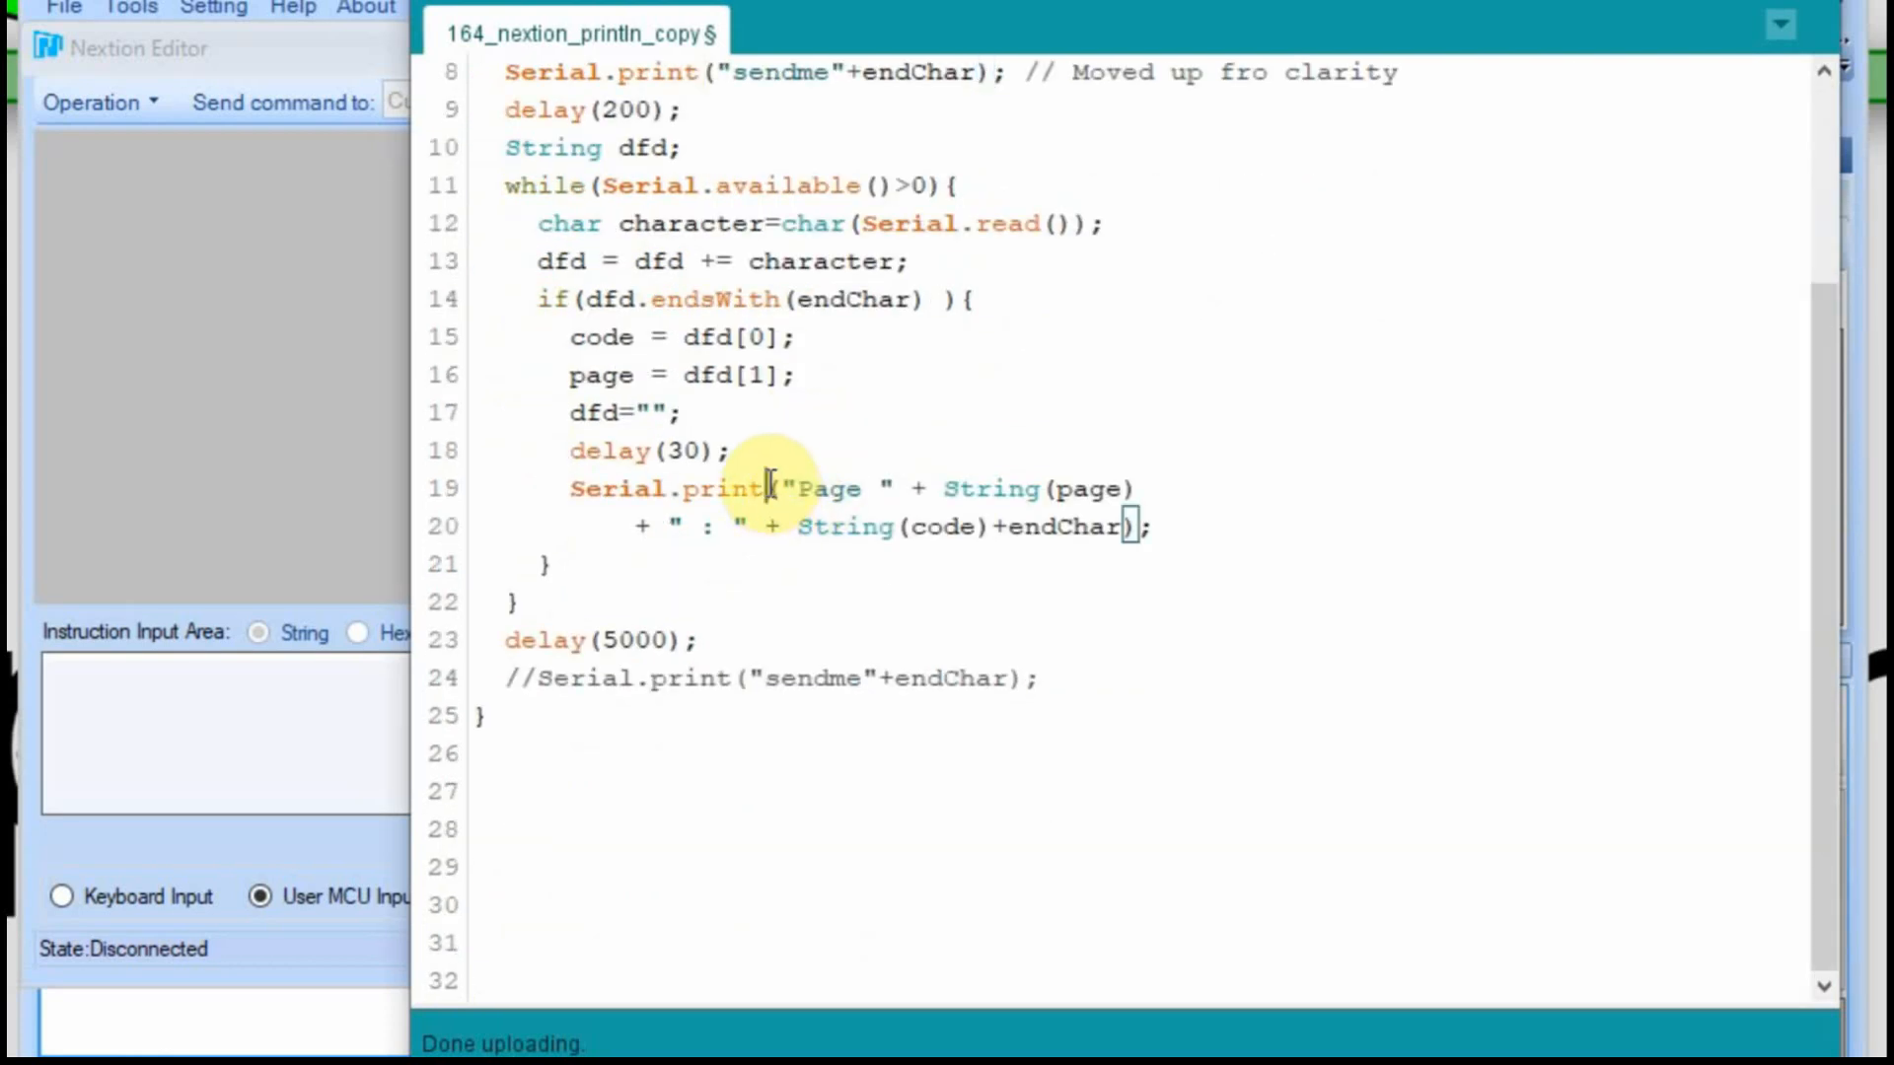
text(ln)
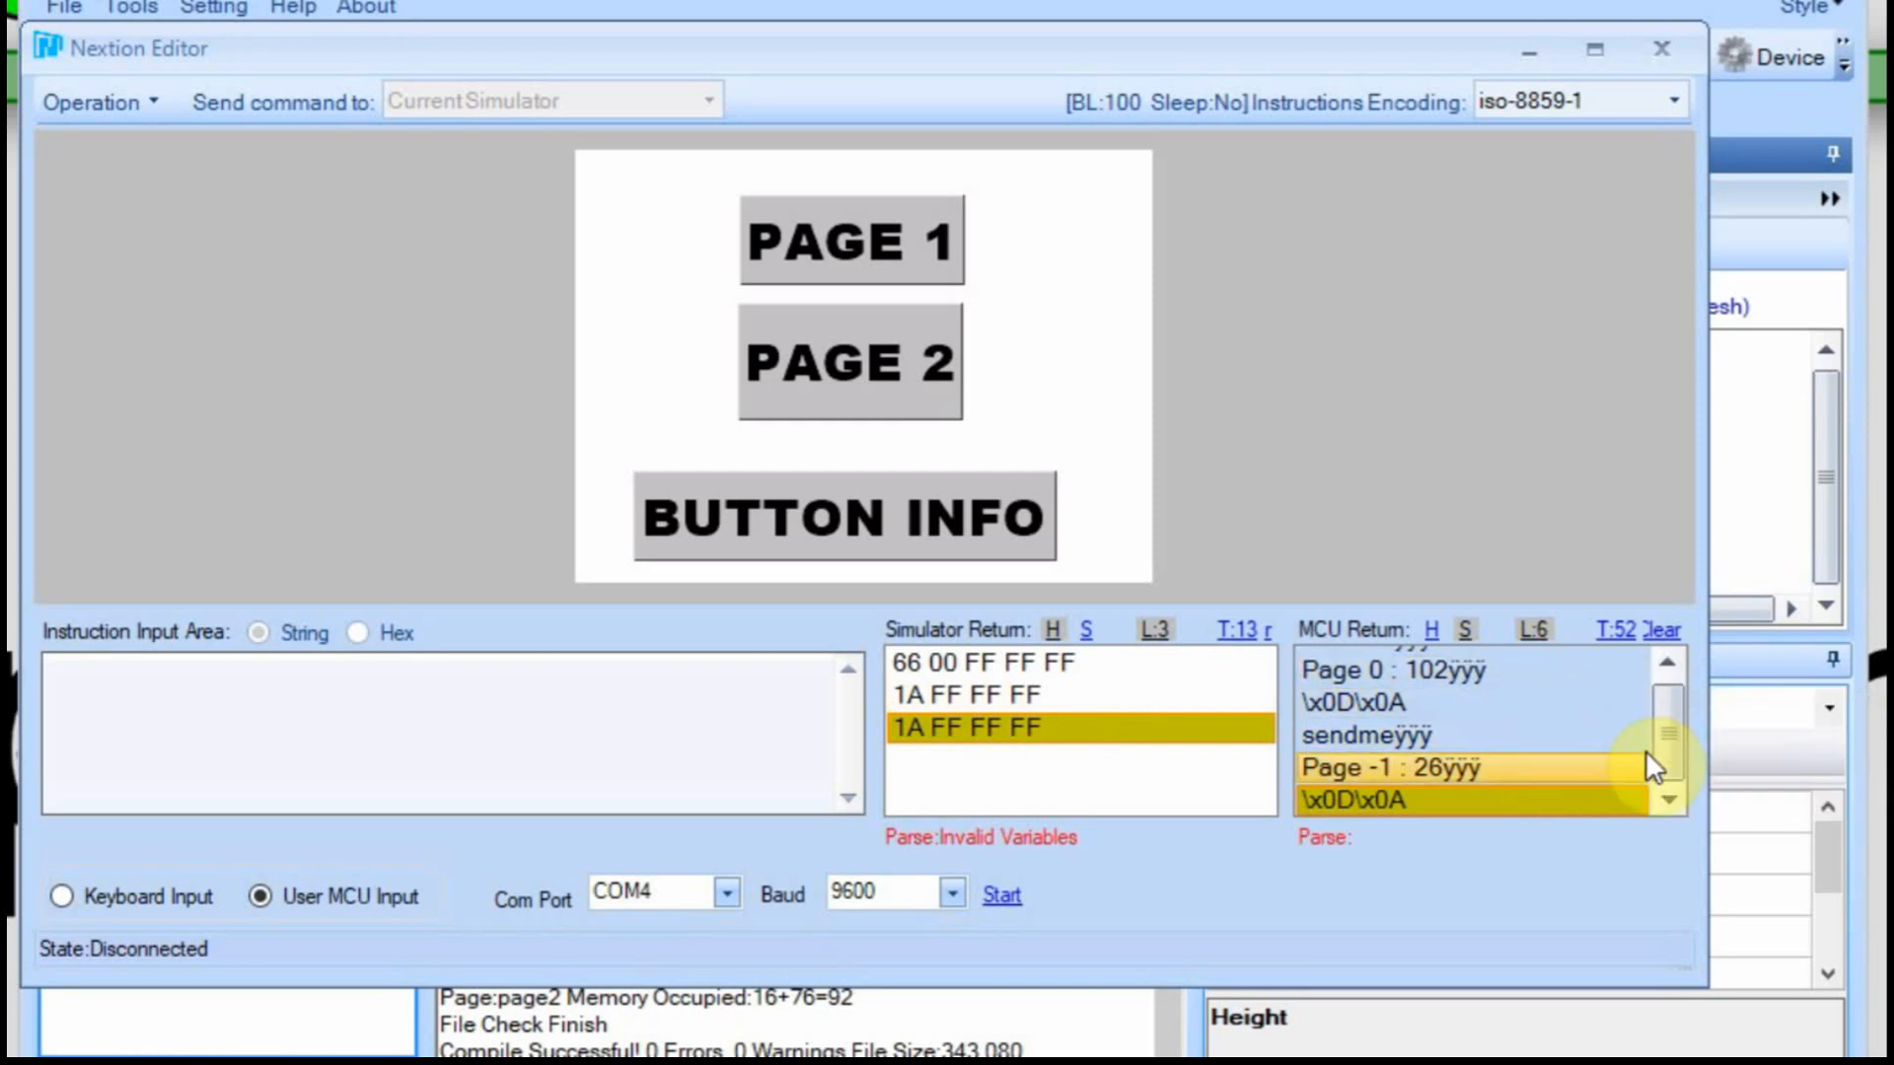
drag(1670, 756, 1686, 694)
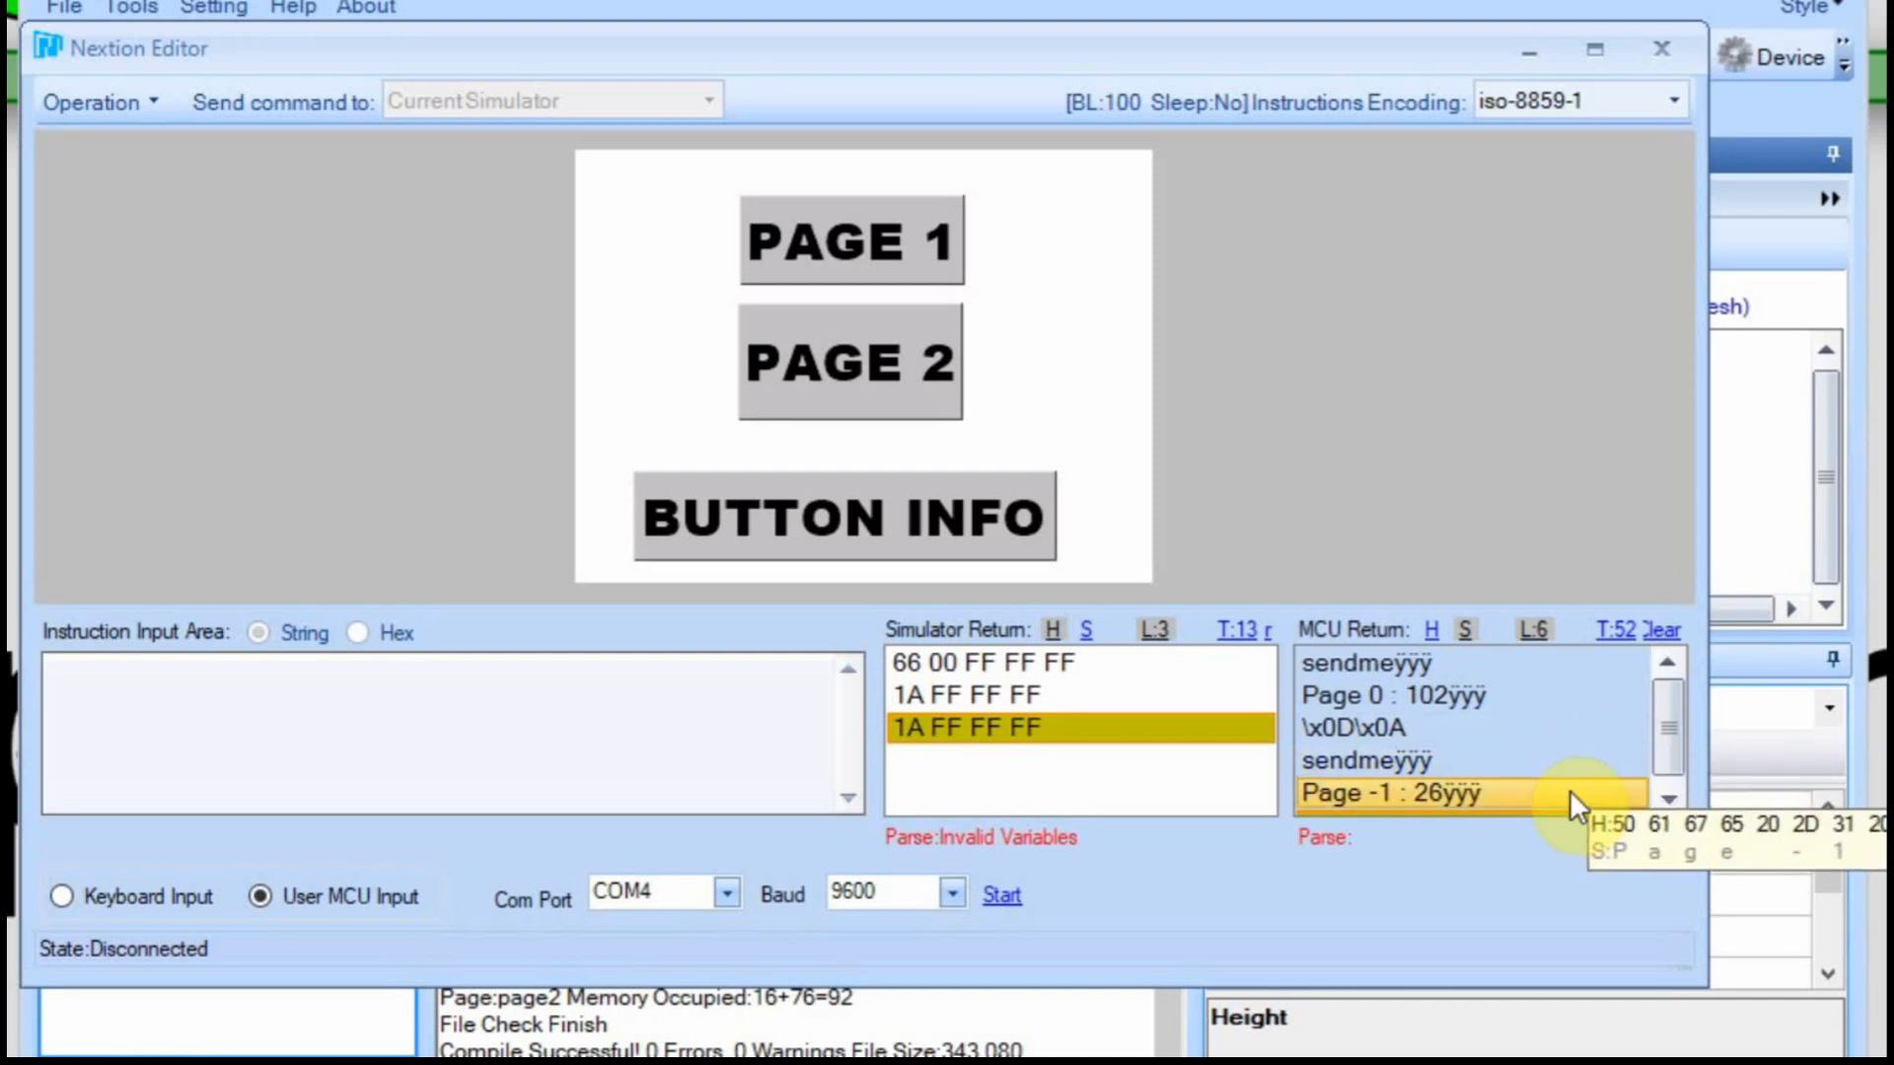
- Scroll the MCU Return list to inspect the Page -1 : 26 and invalid-variable replies
click(1668, 795)
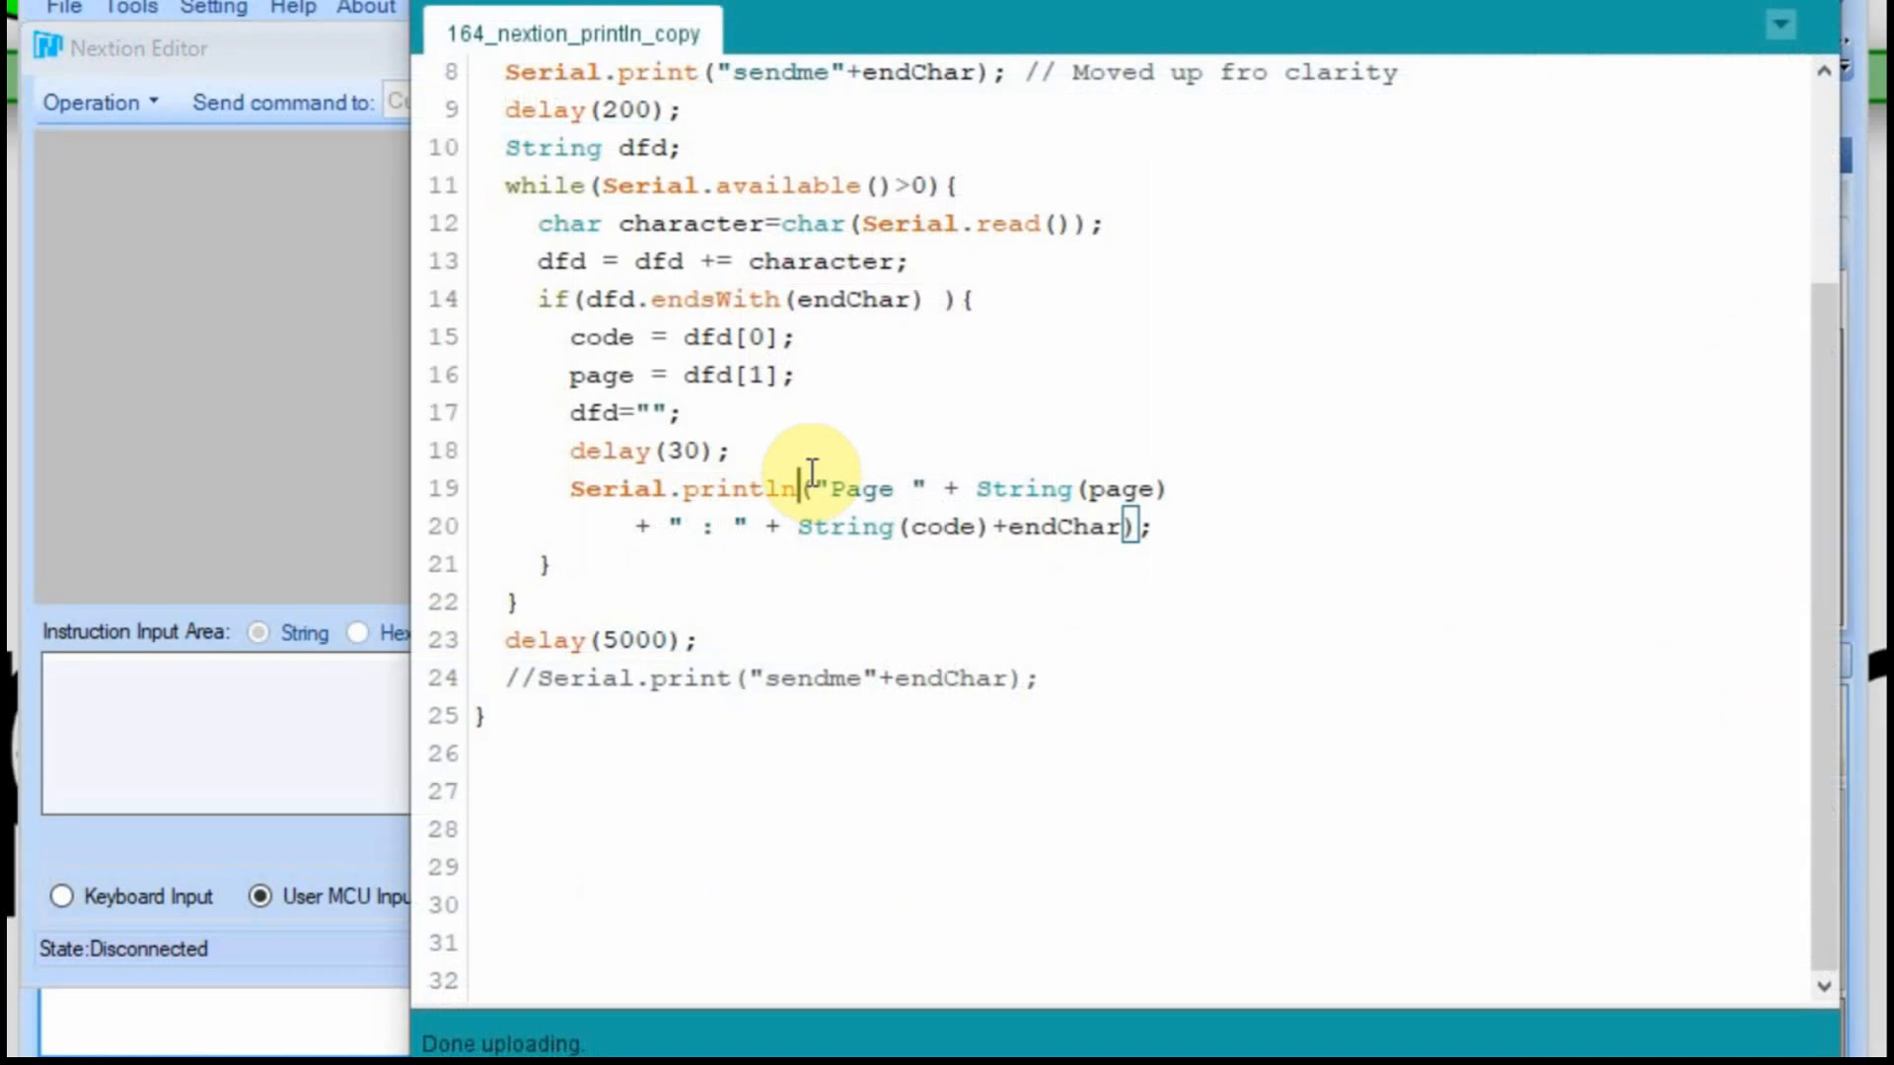
- Change Serial.println on line 19 back to print and upload with Ctrl+U
key(BackSpace)
key(BackSpace)
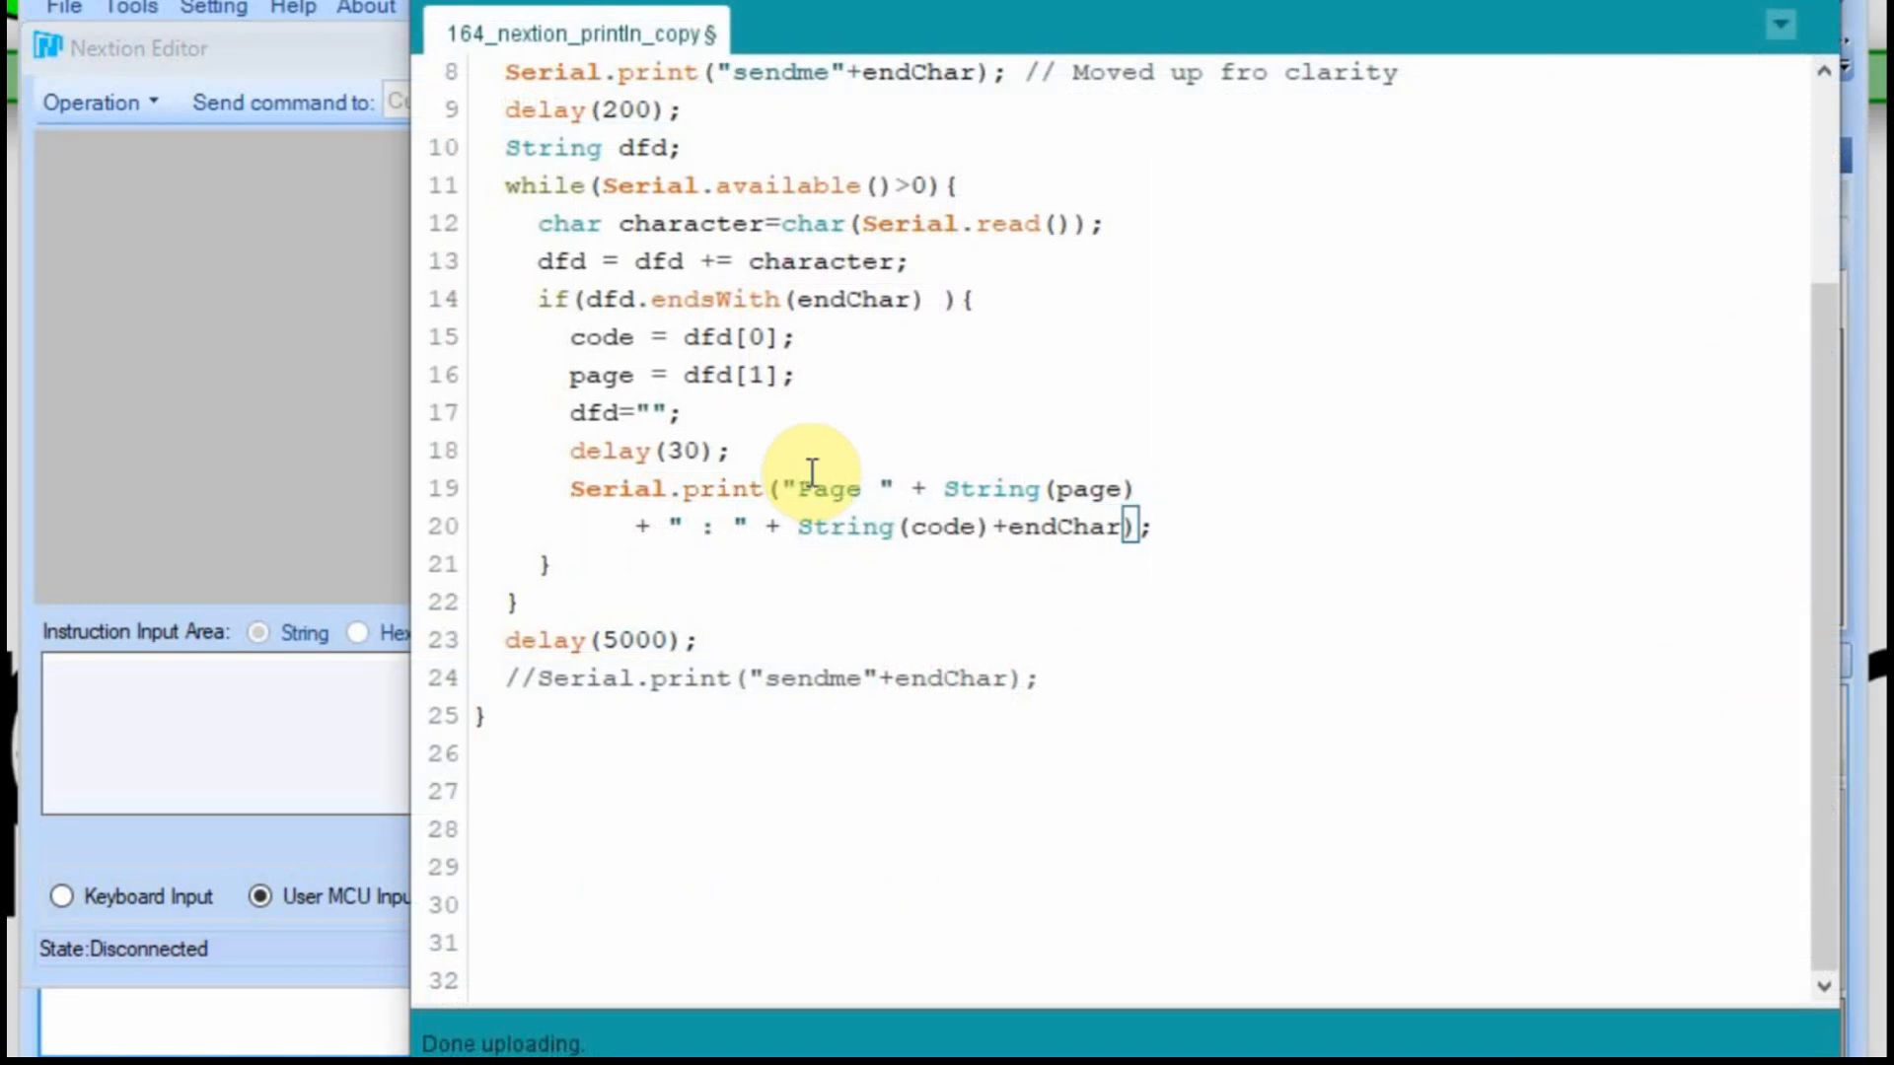
key(ctrl+u)
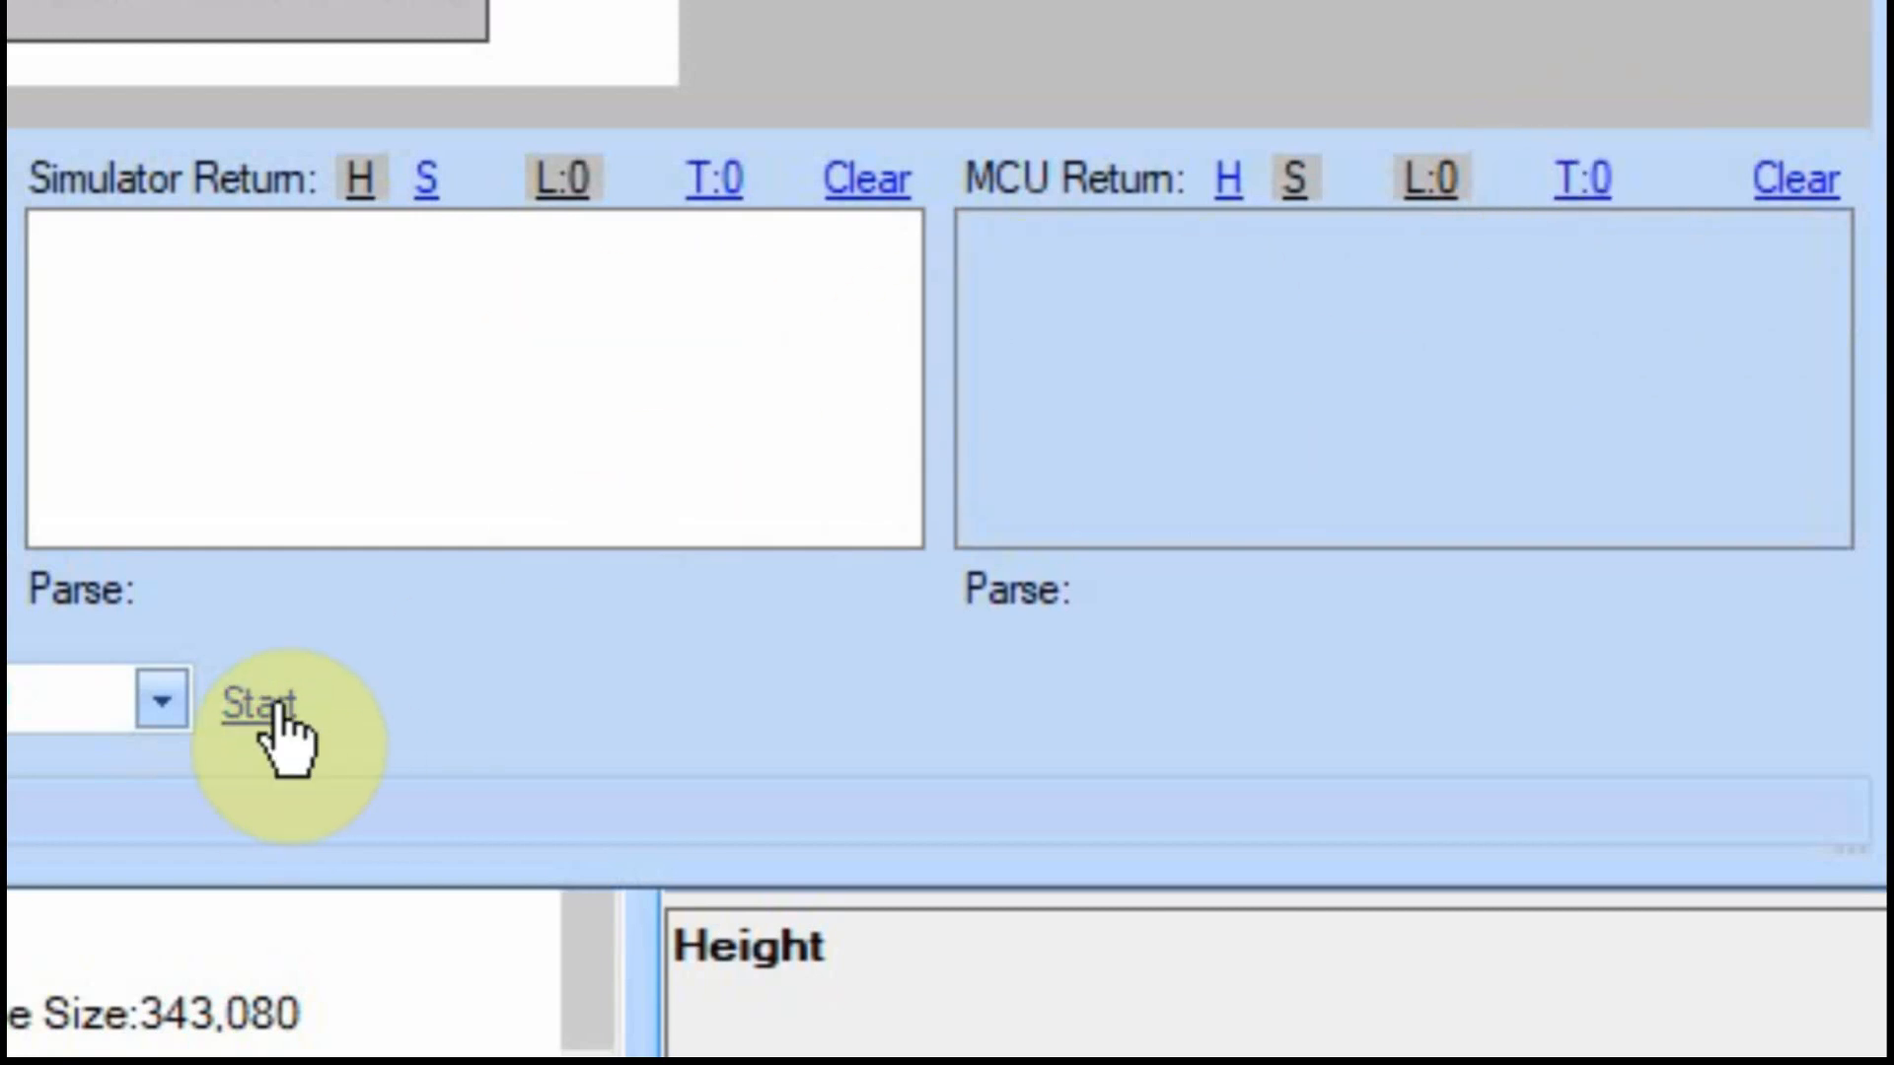
- Start the serial connection and inspect the repeating 'Page -1 : 26' and Invalid Variables entries
click(252, 708)
click(263, 708)
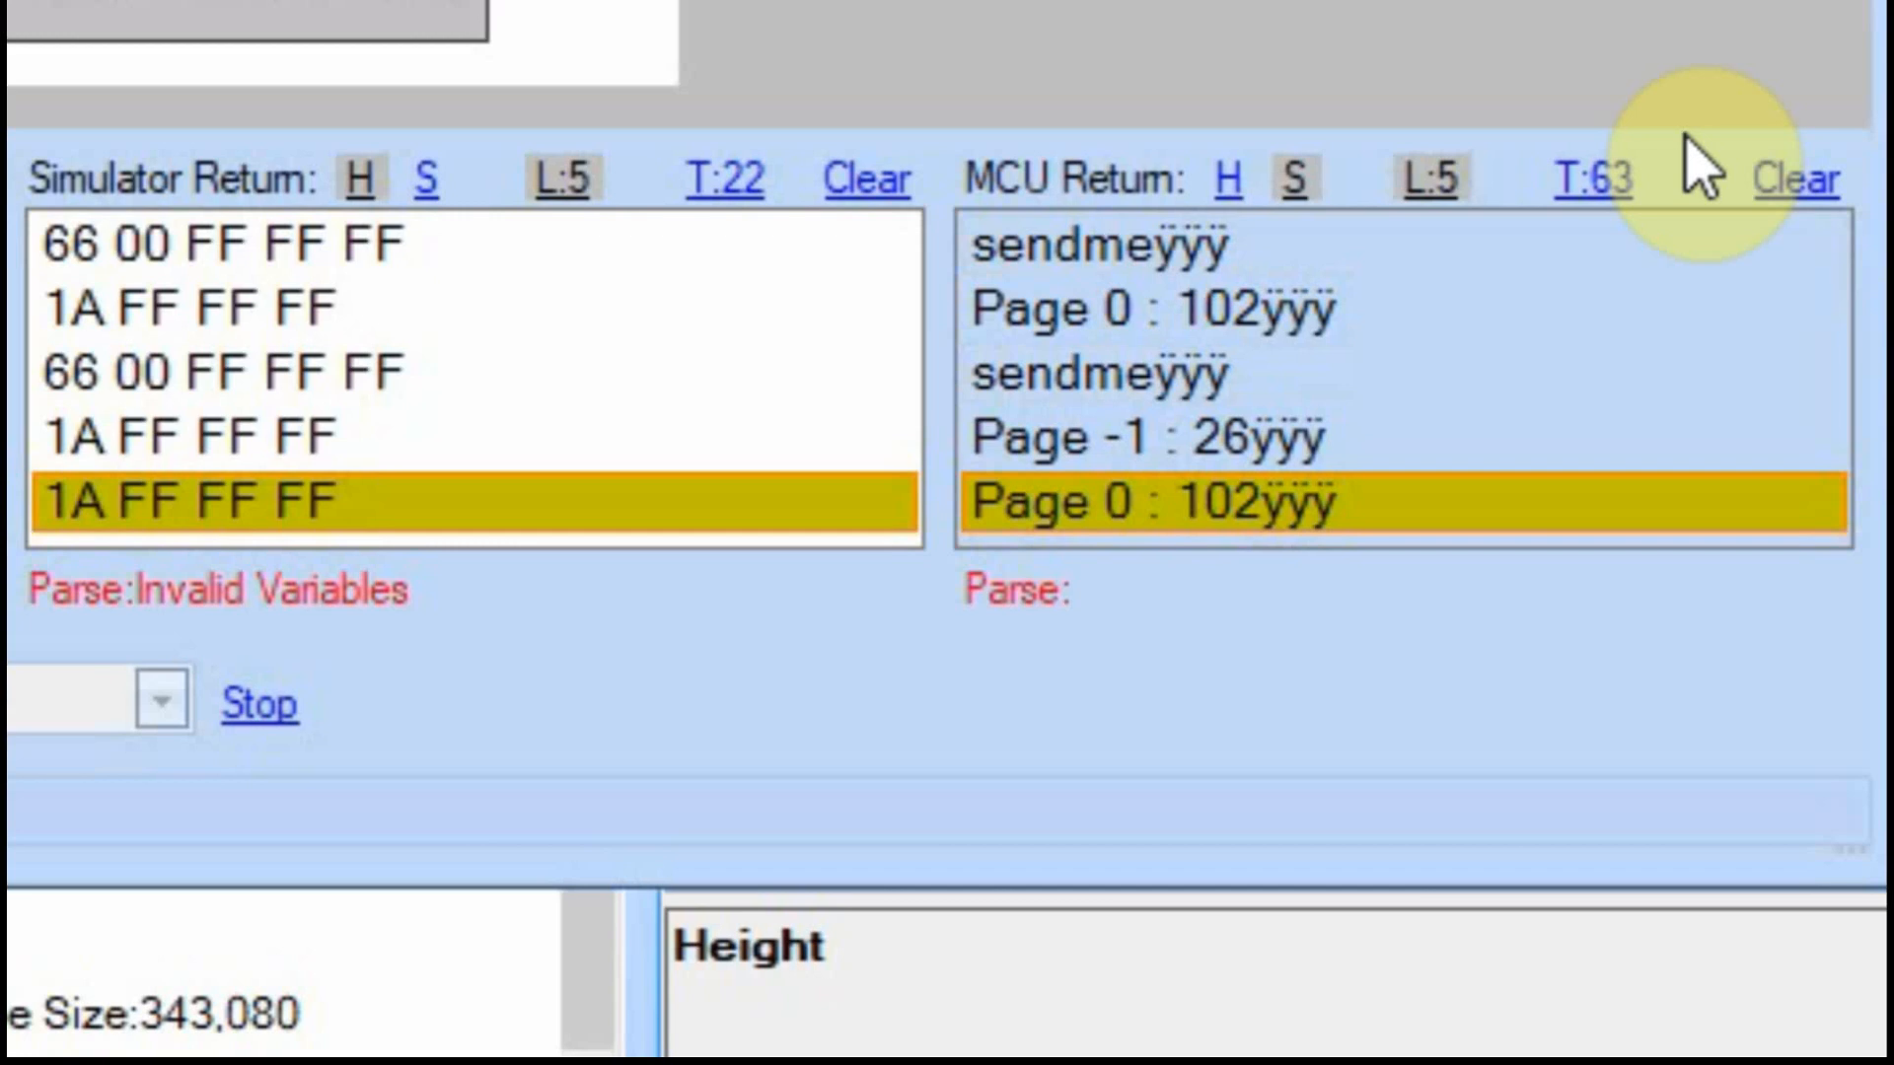
click(238, 452)
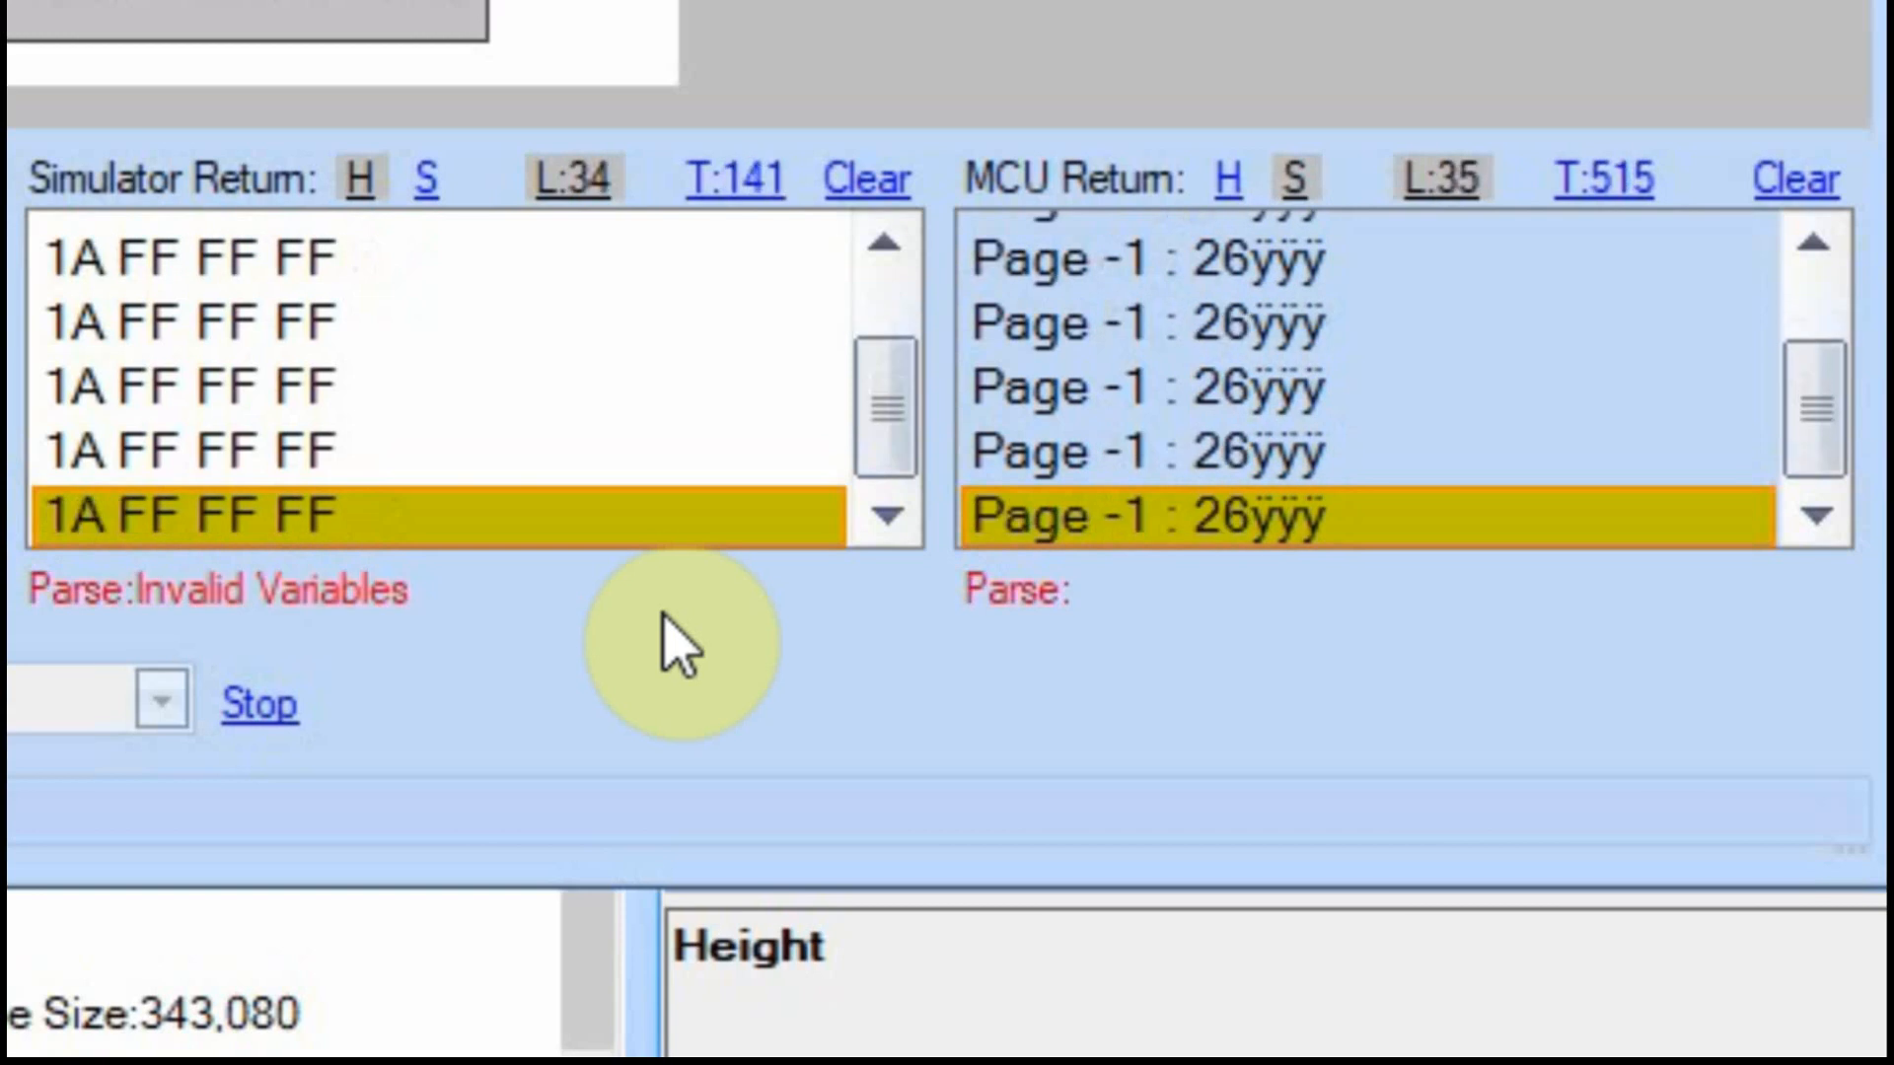
click(1547, 296)
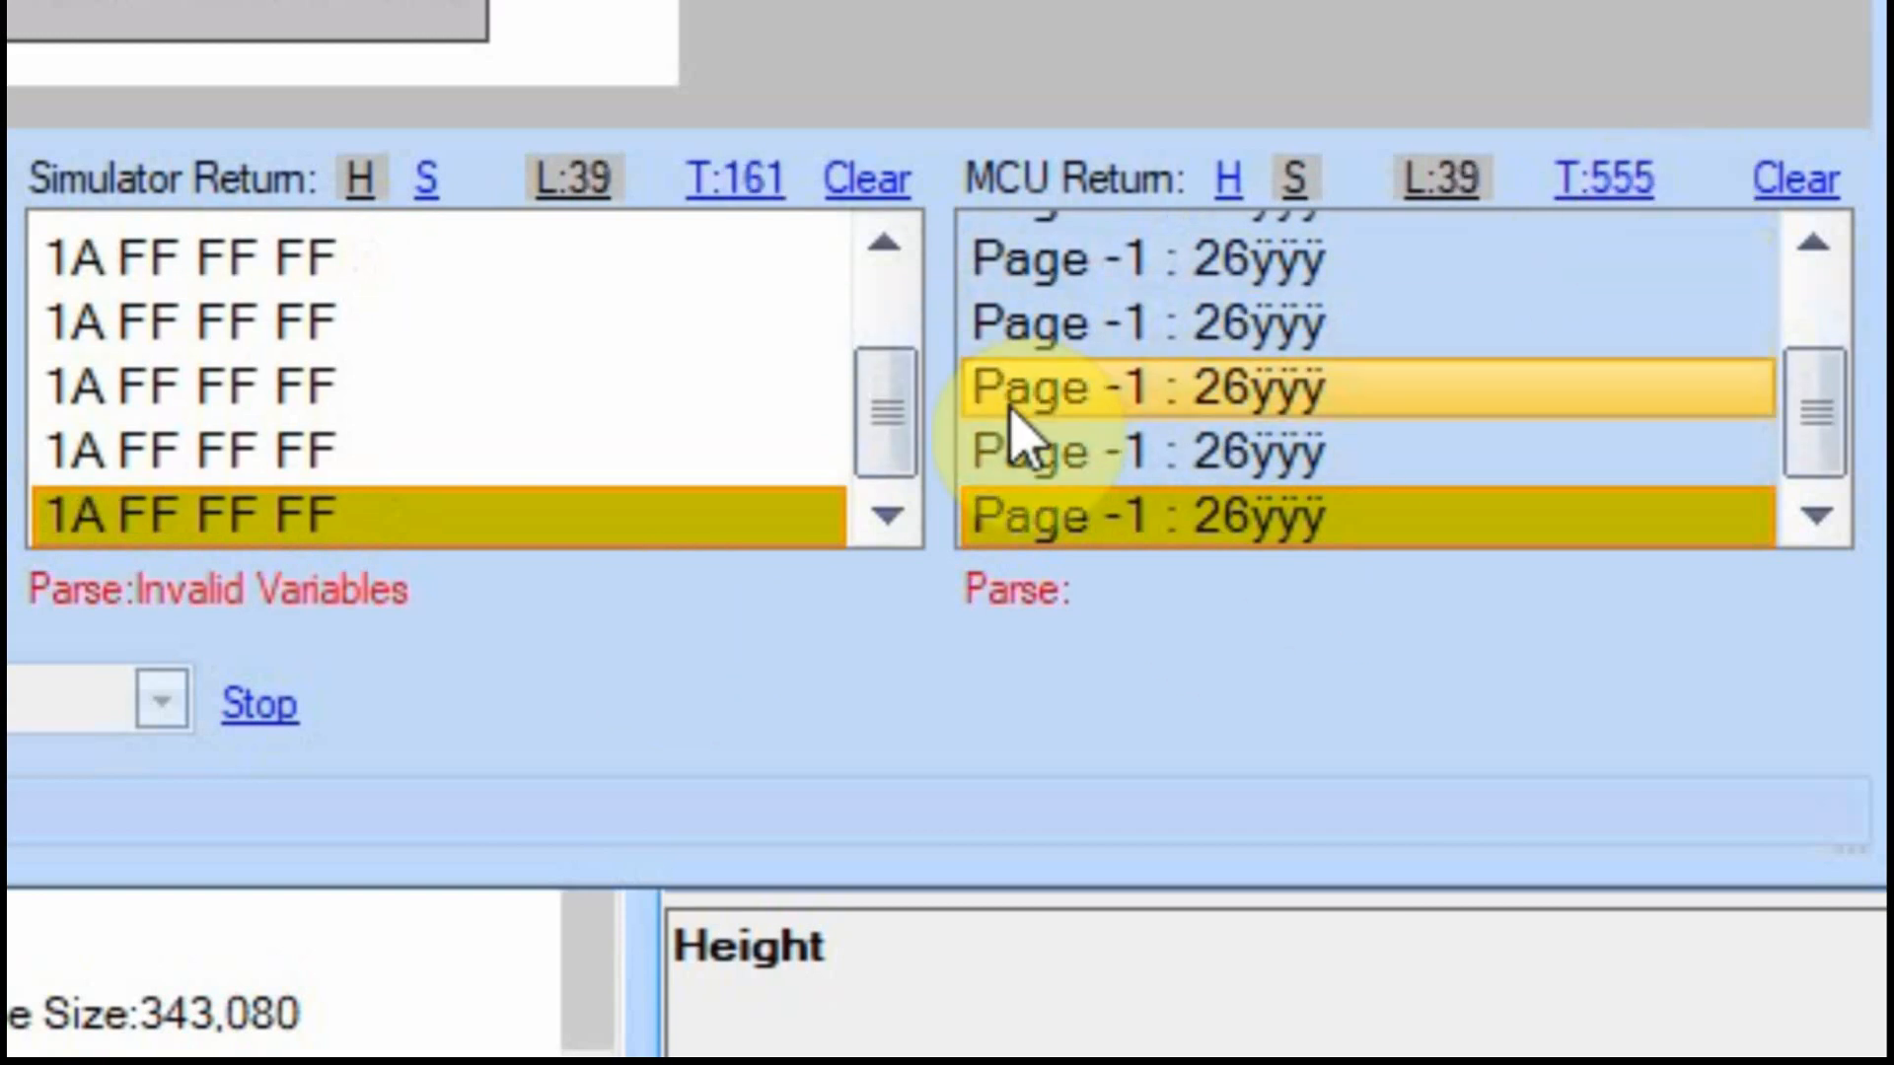
mouse_move(892, 429)
mouse_down()
mouse_move(902, 348)
mouse_move(892, 503)
mouse_up()
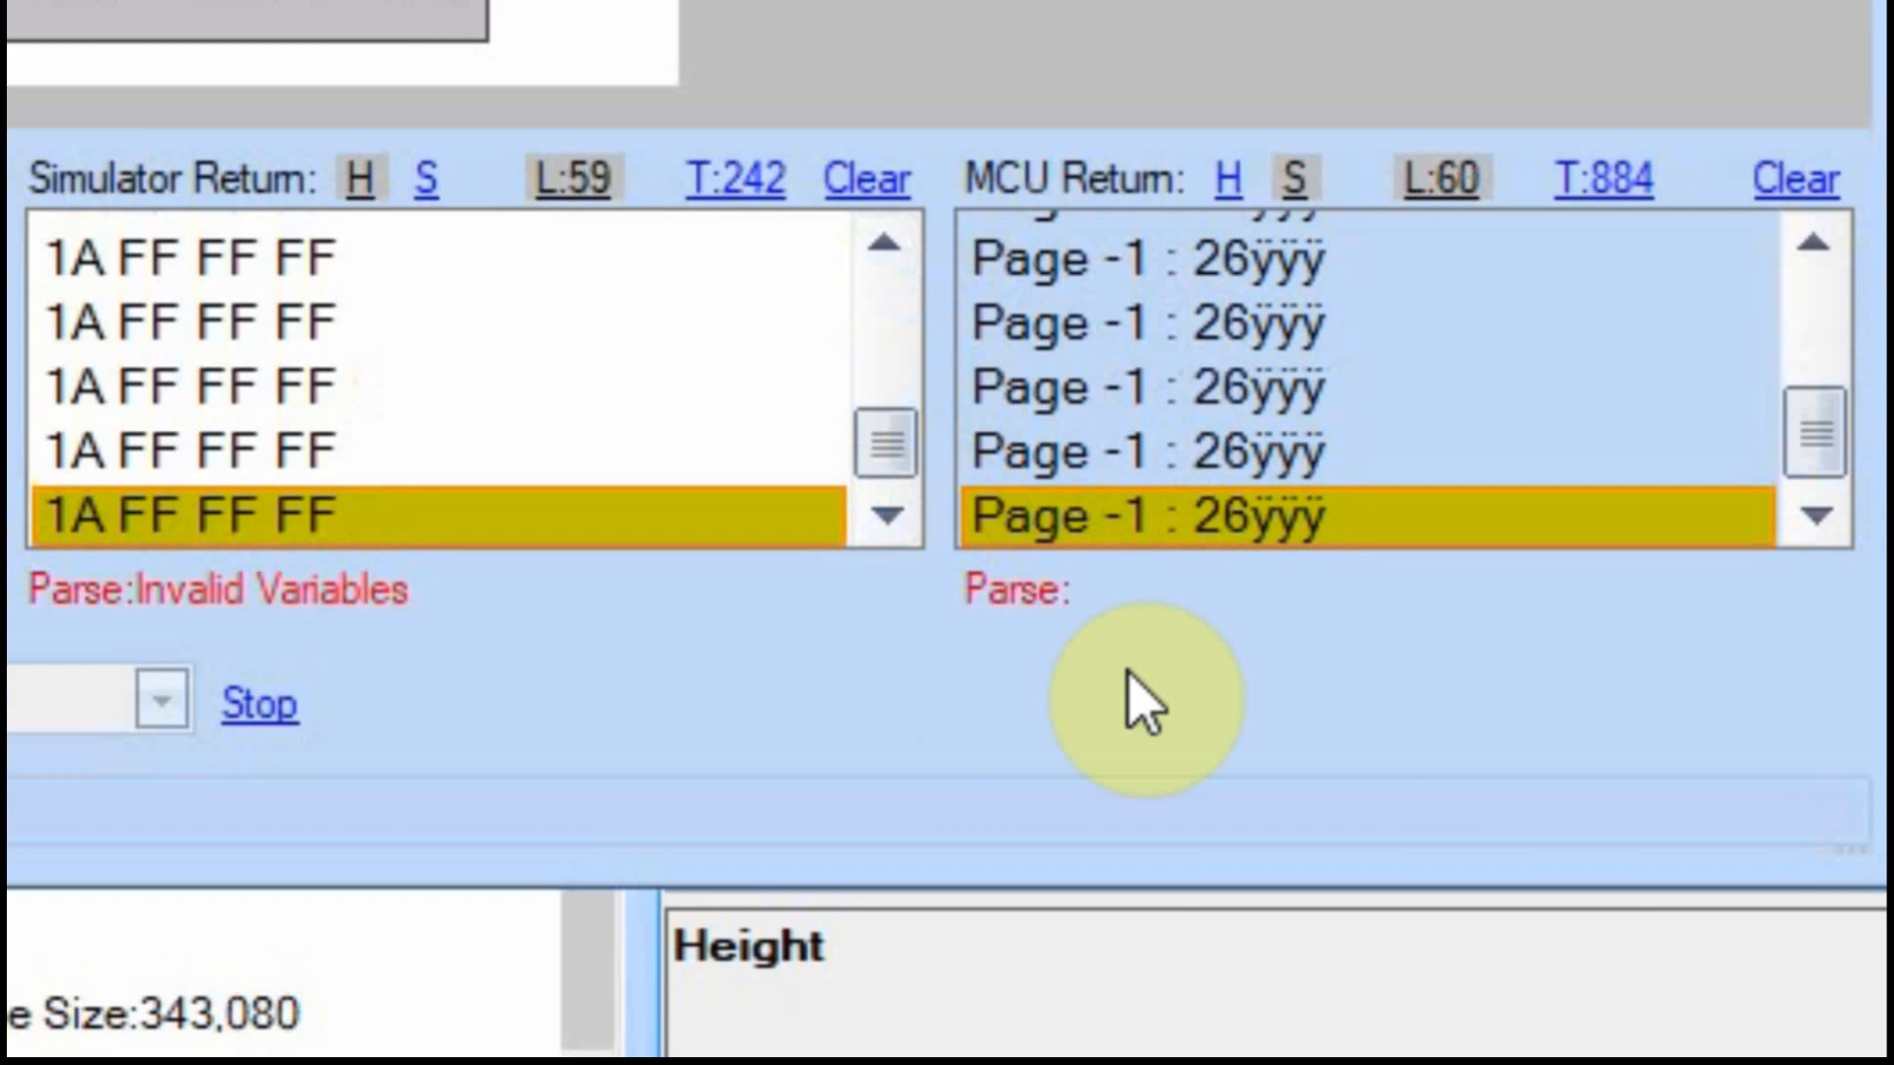
click(1657, 258)
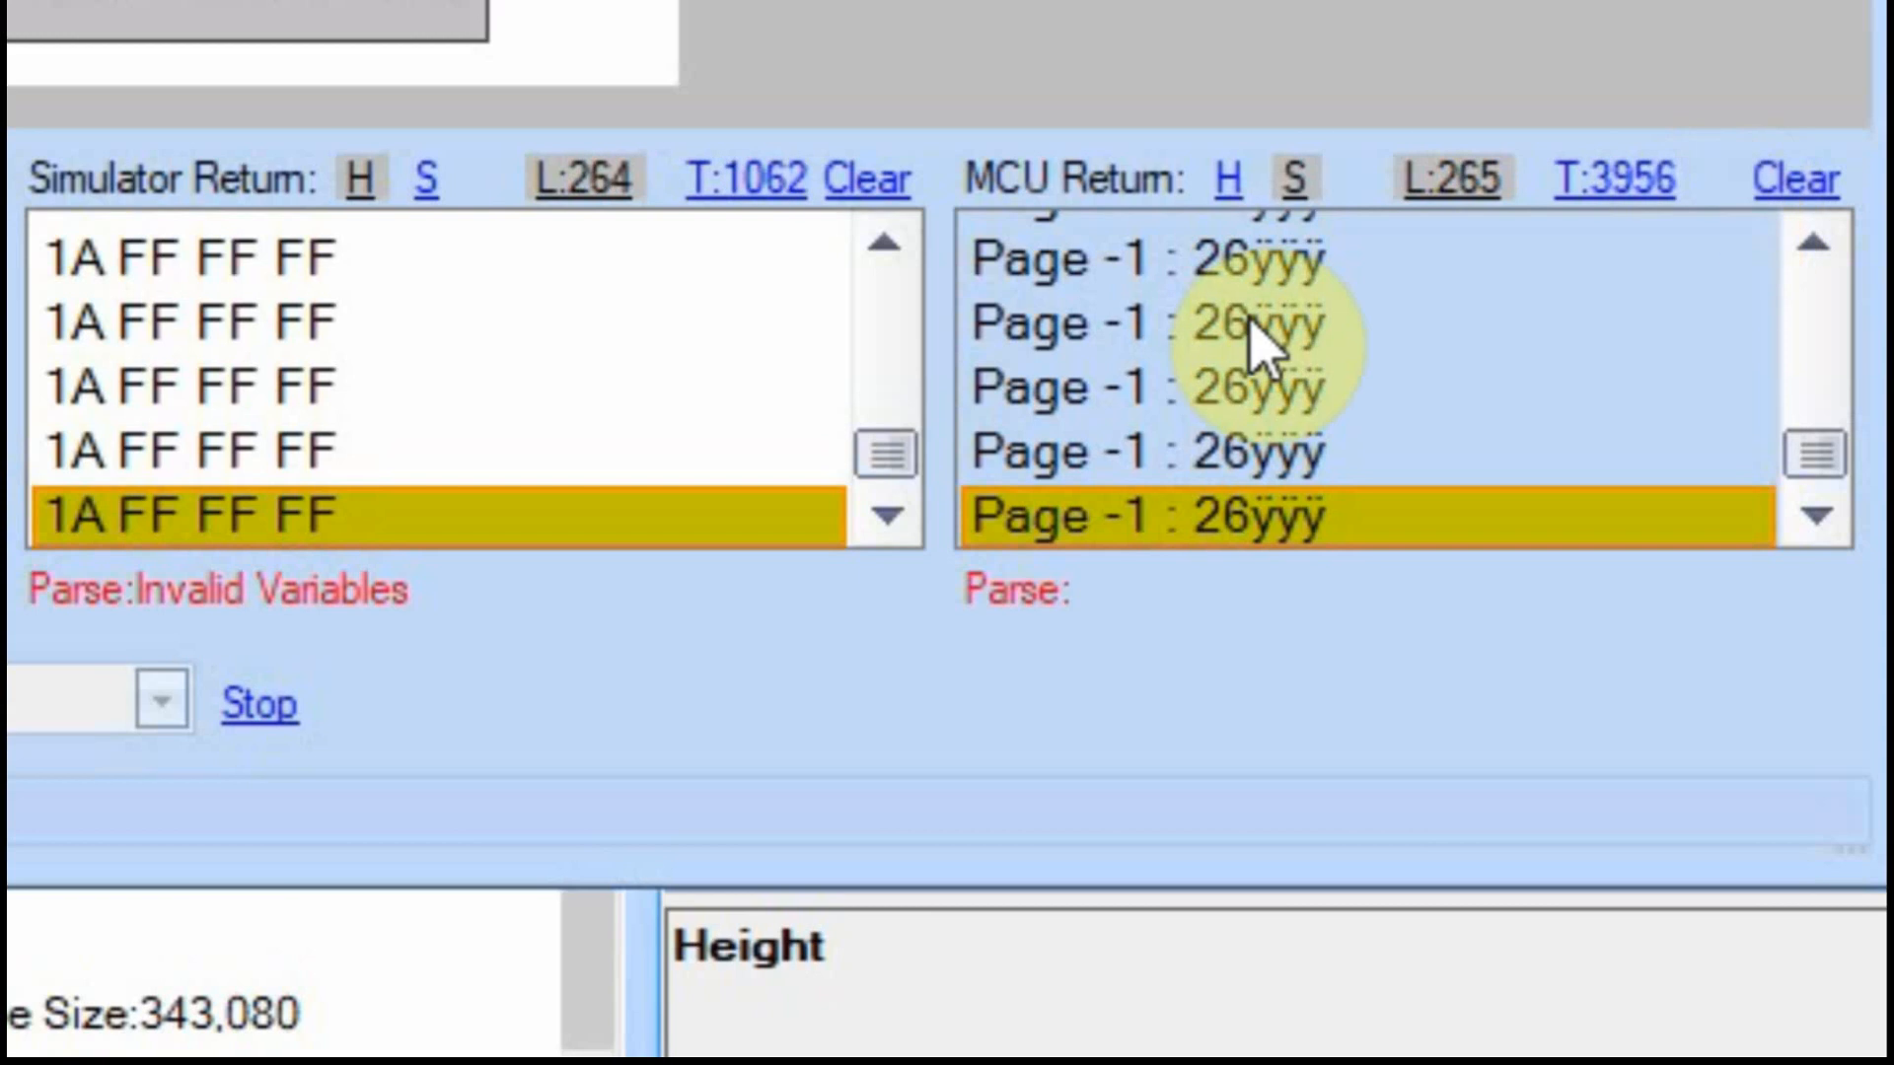
drag(884, 455, 888, 382)
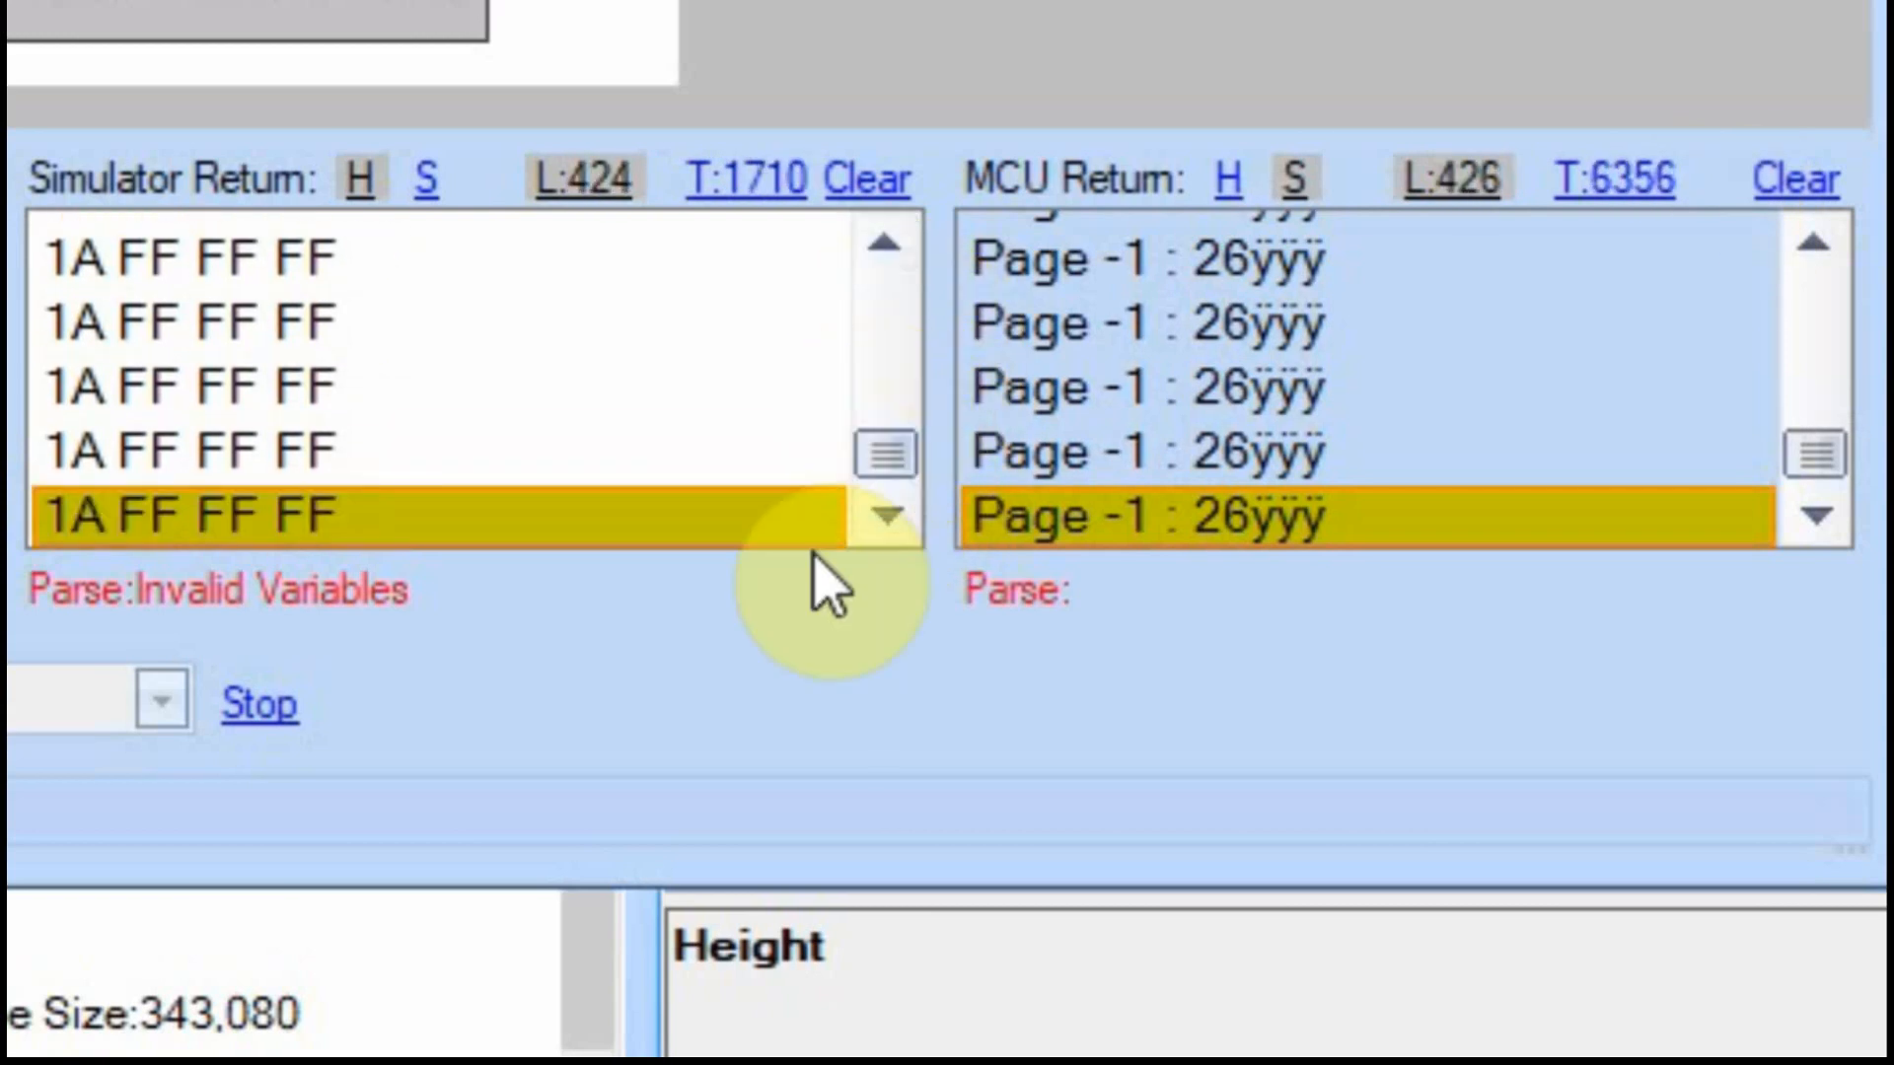
click(265, 707)
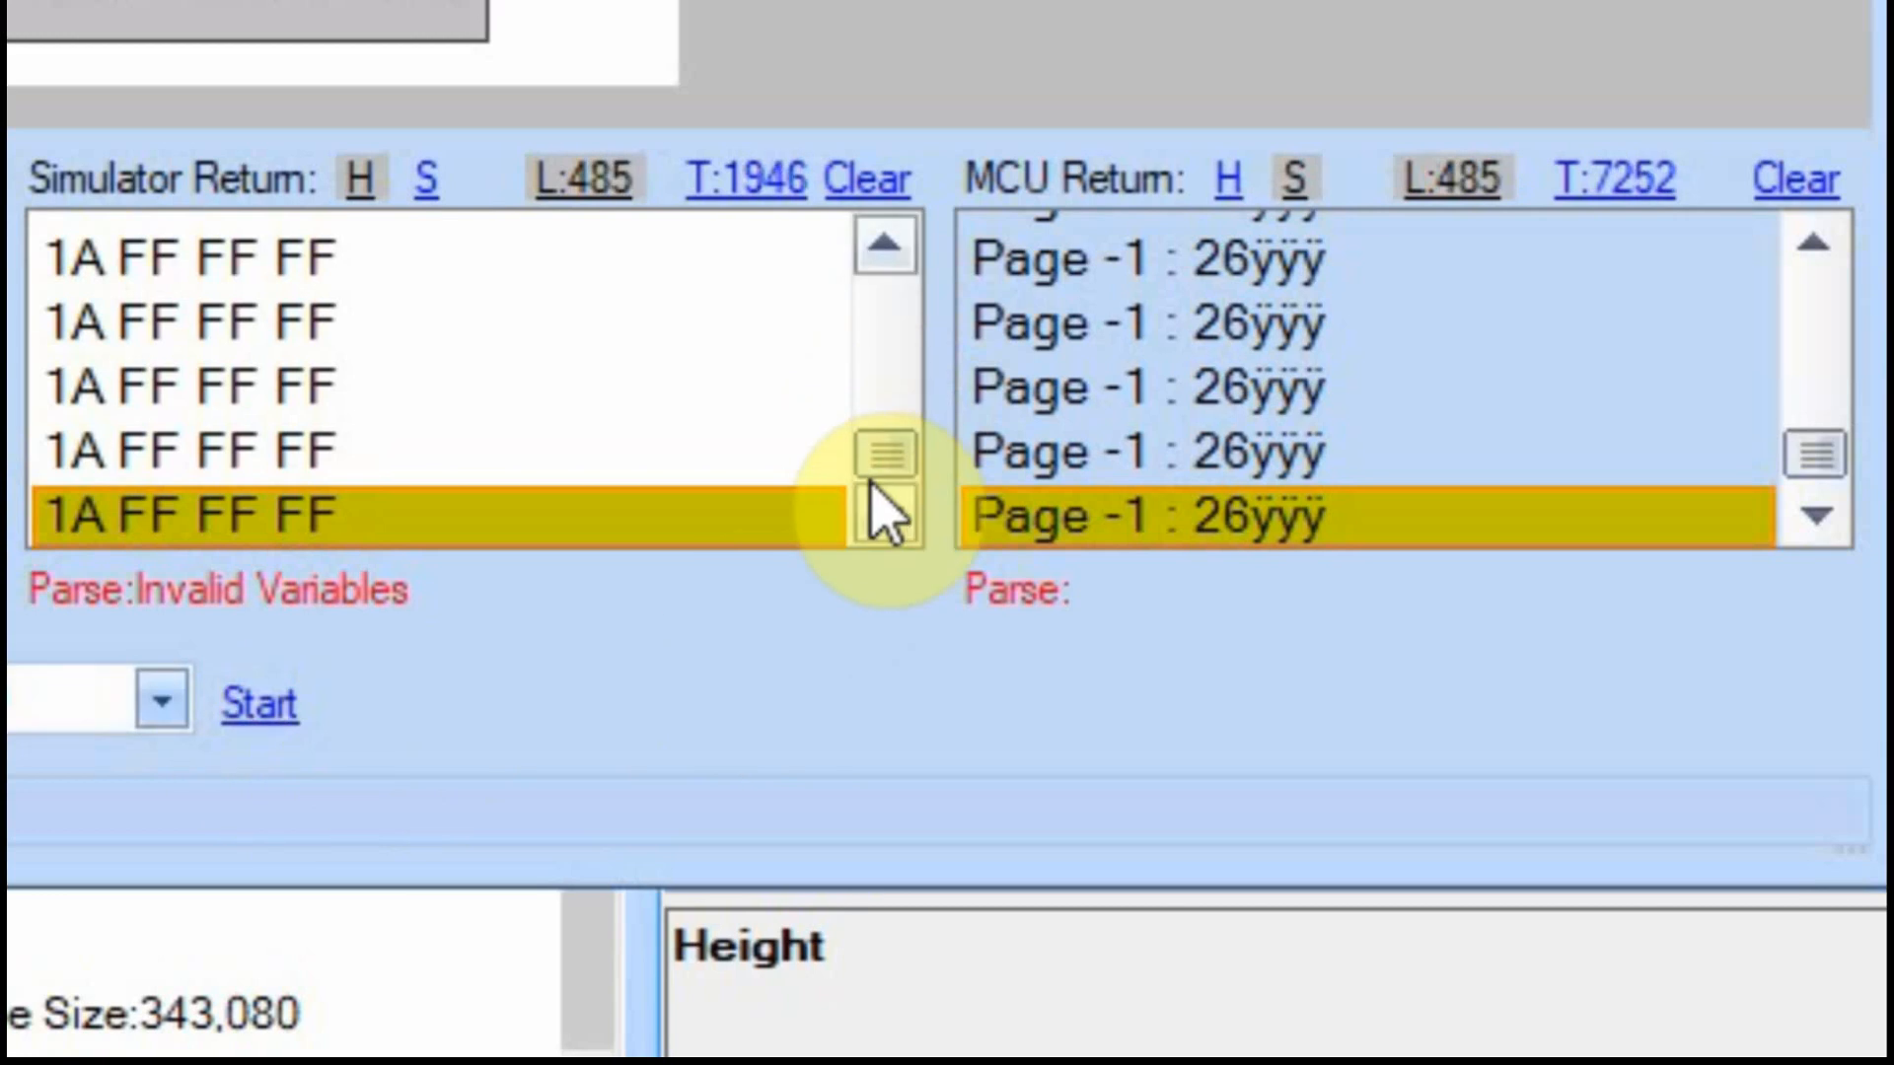
drag(888, 445, 889, 318)
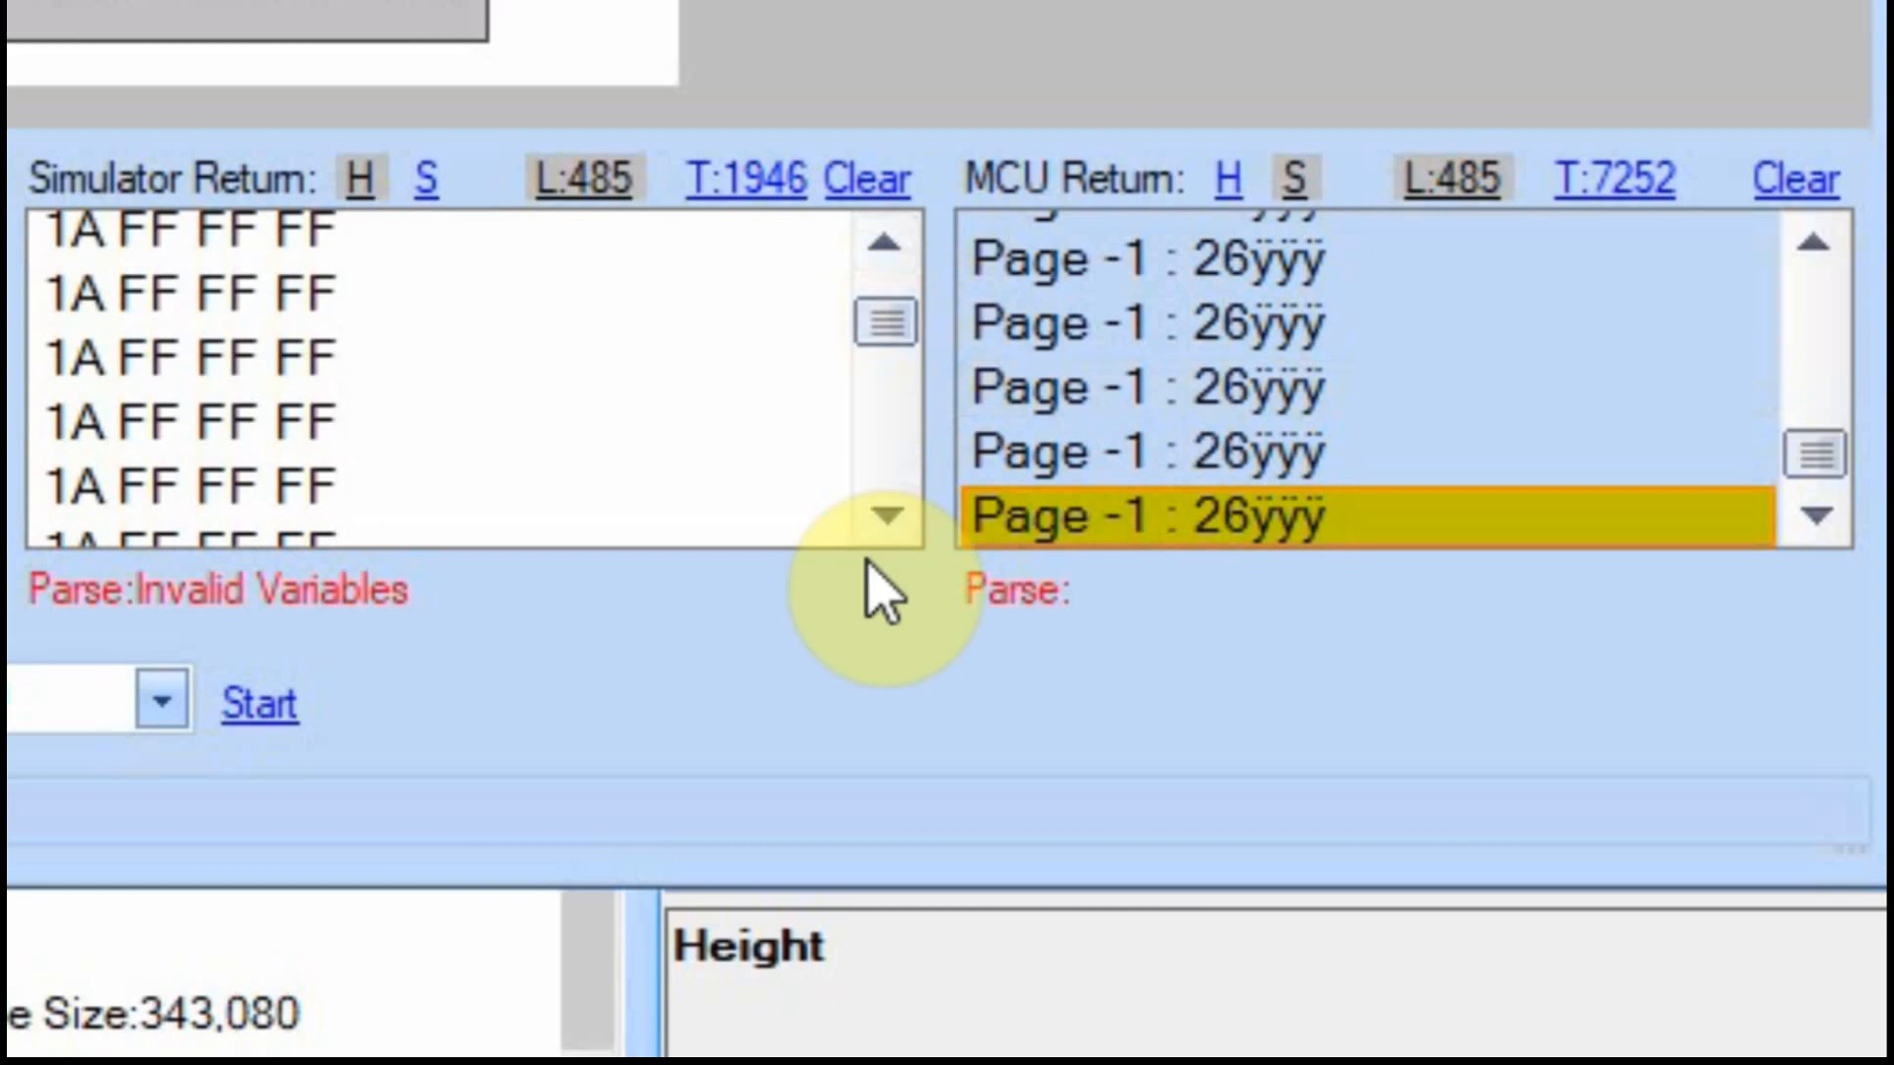
click(1132, 328)
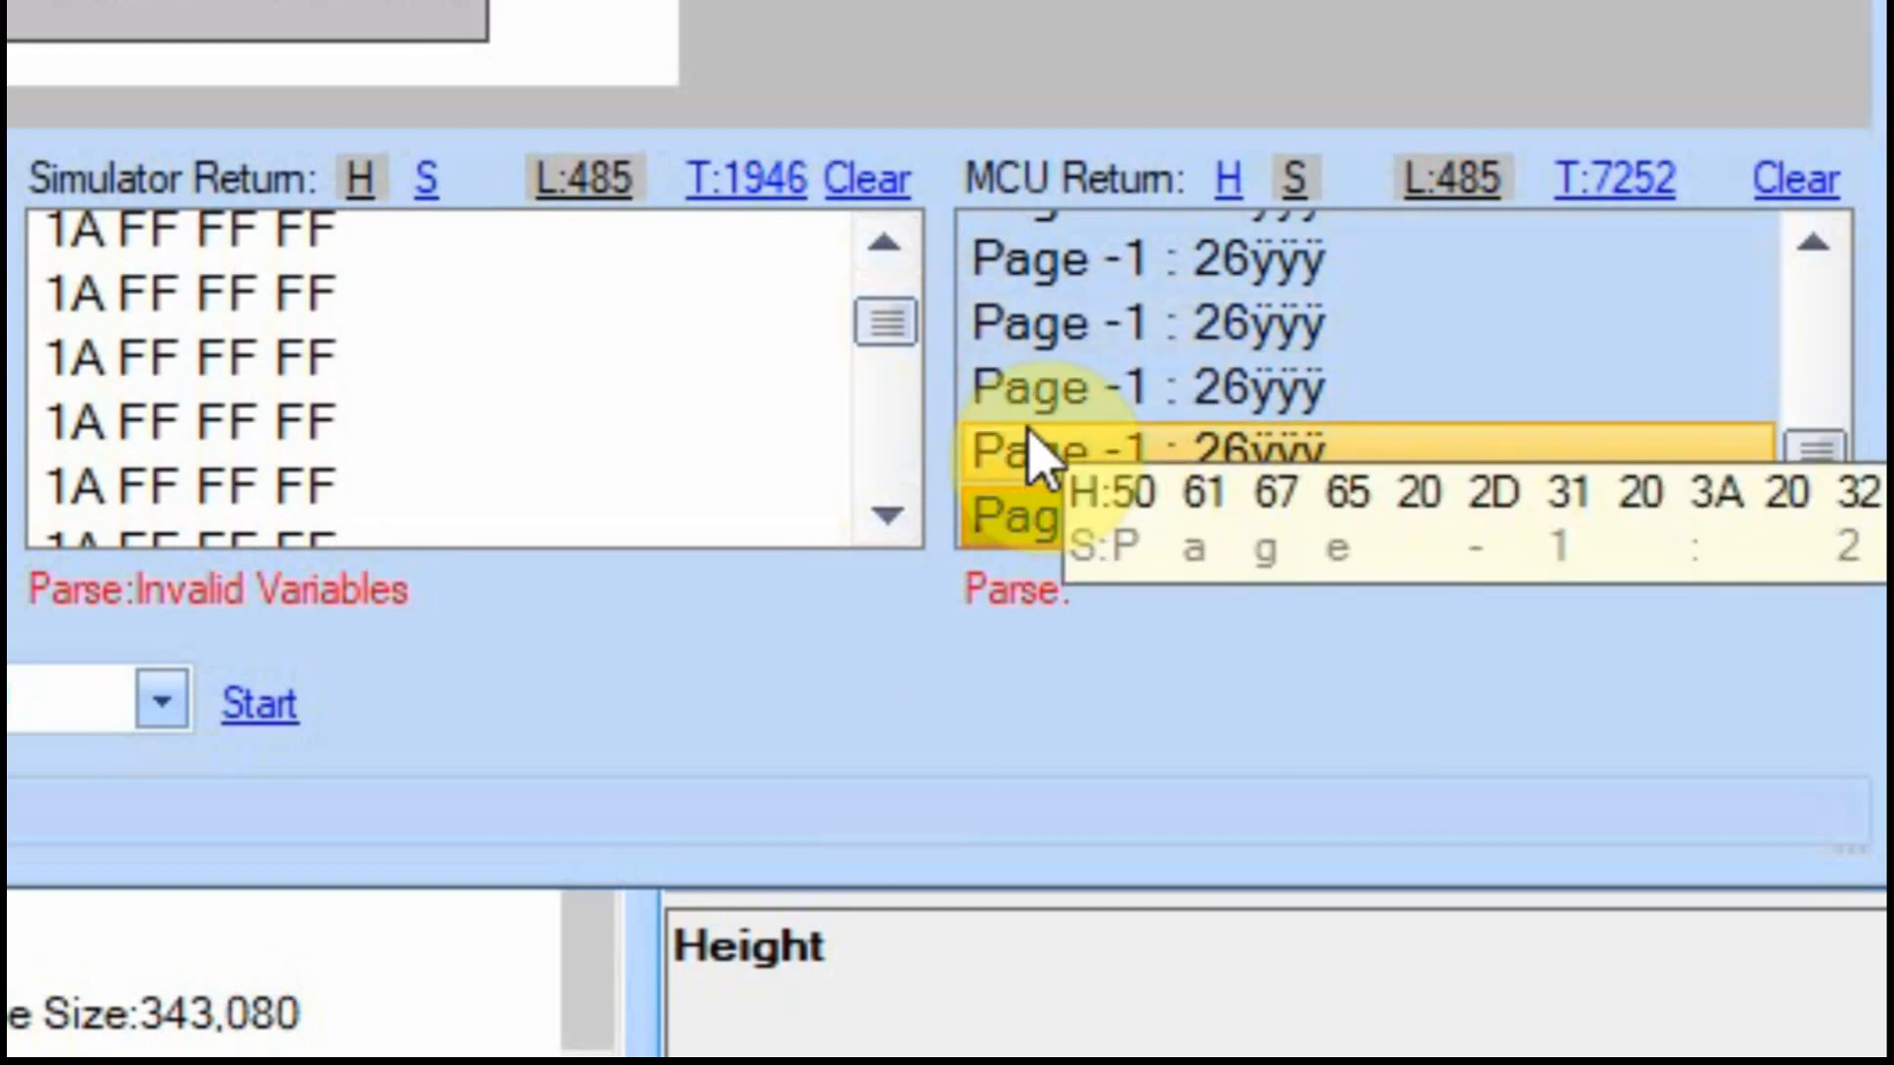